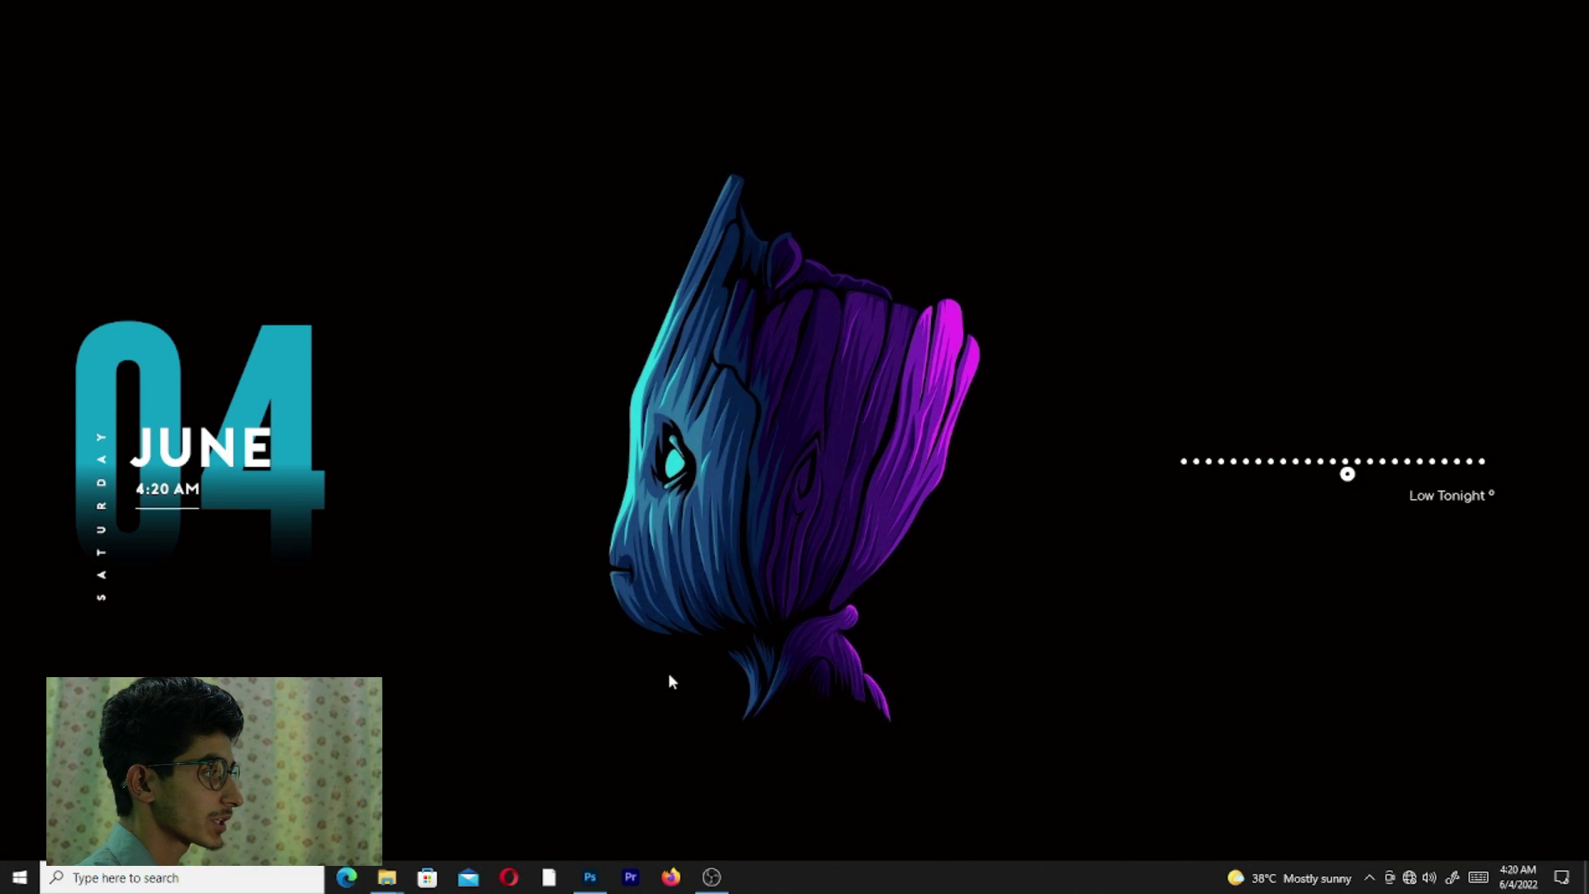
Bring up Photoshop with the donkey photo and zoom around the image
click(591, 878)
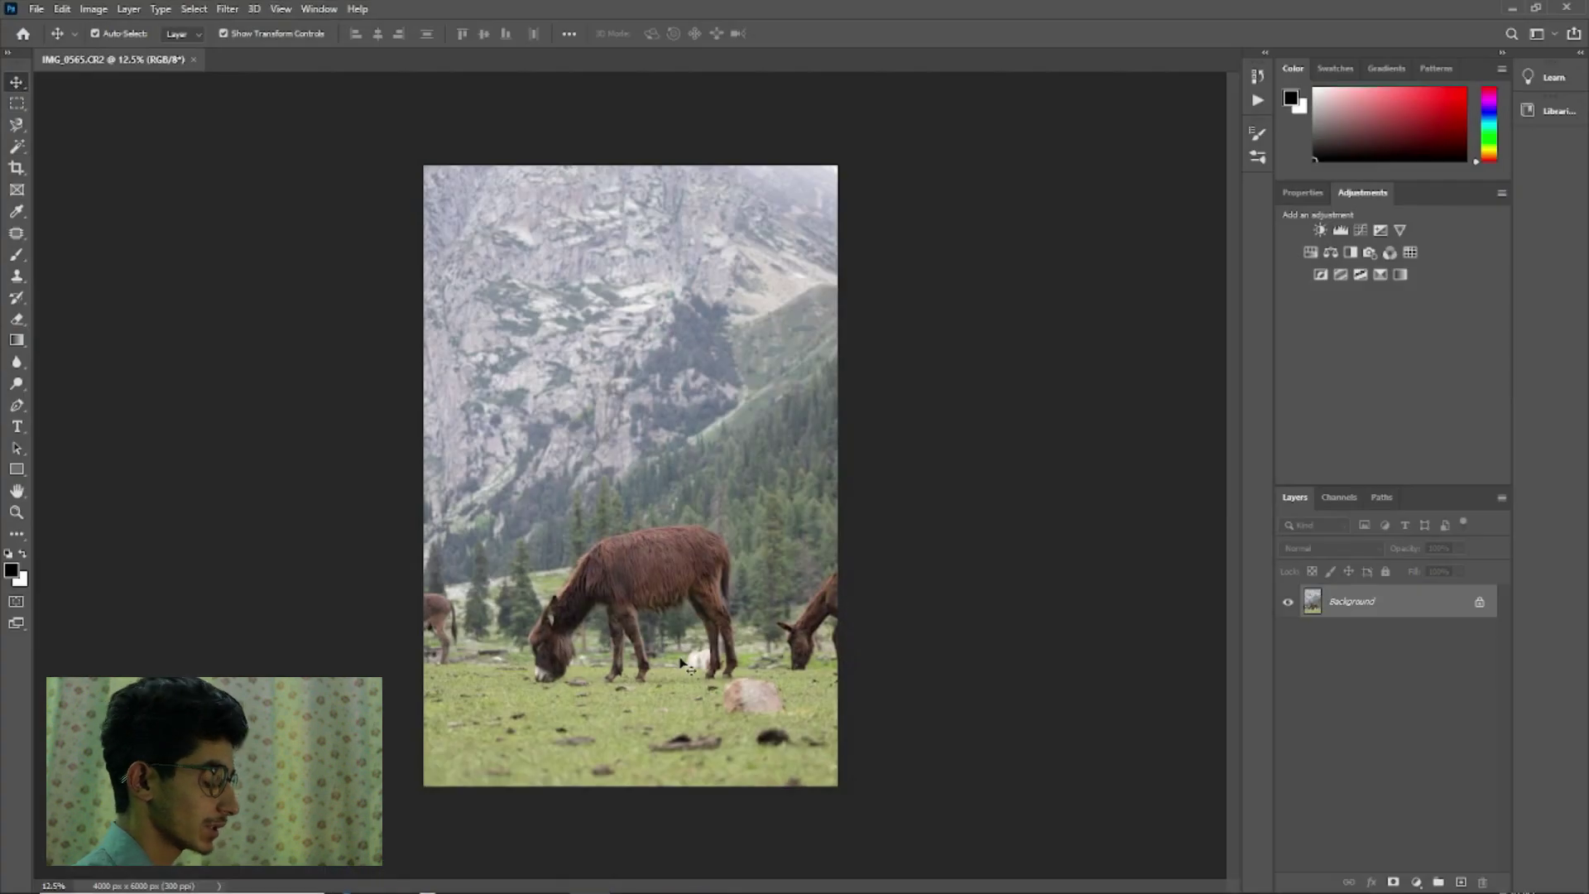
scroll(684, 664, up, 2)
scroll(683, 665, up, 2)
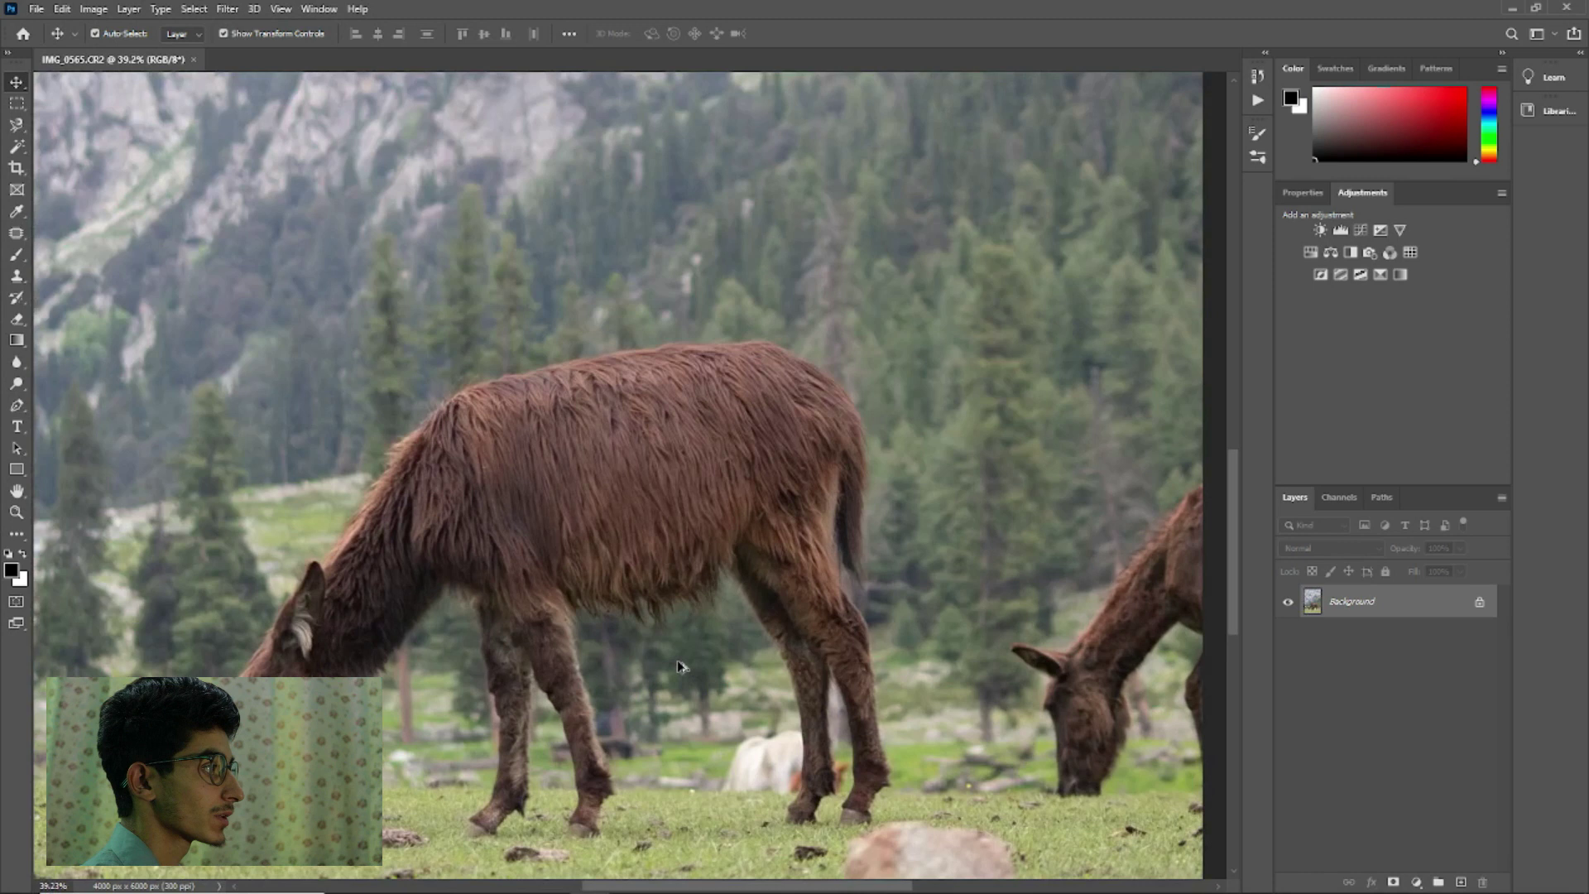
scroll(683, 664, up, 1)
scroll(684, 665, up, 1)
scroll(684, 667, down, 2)
scroll(684, 667, down, 1)
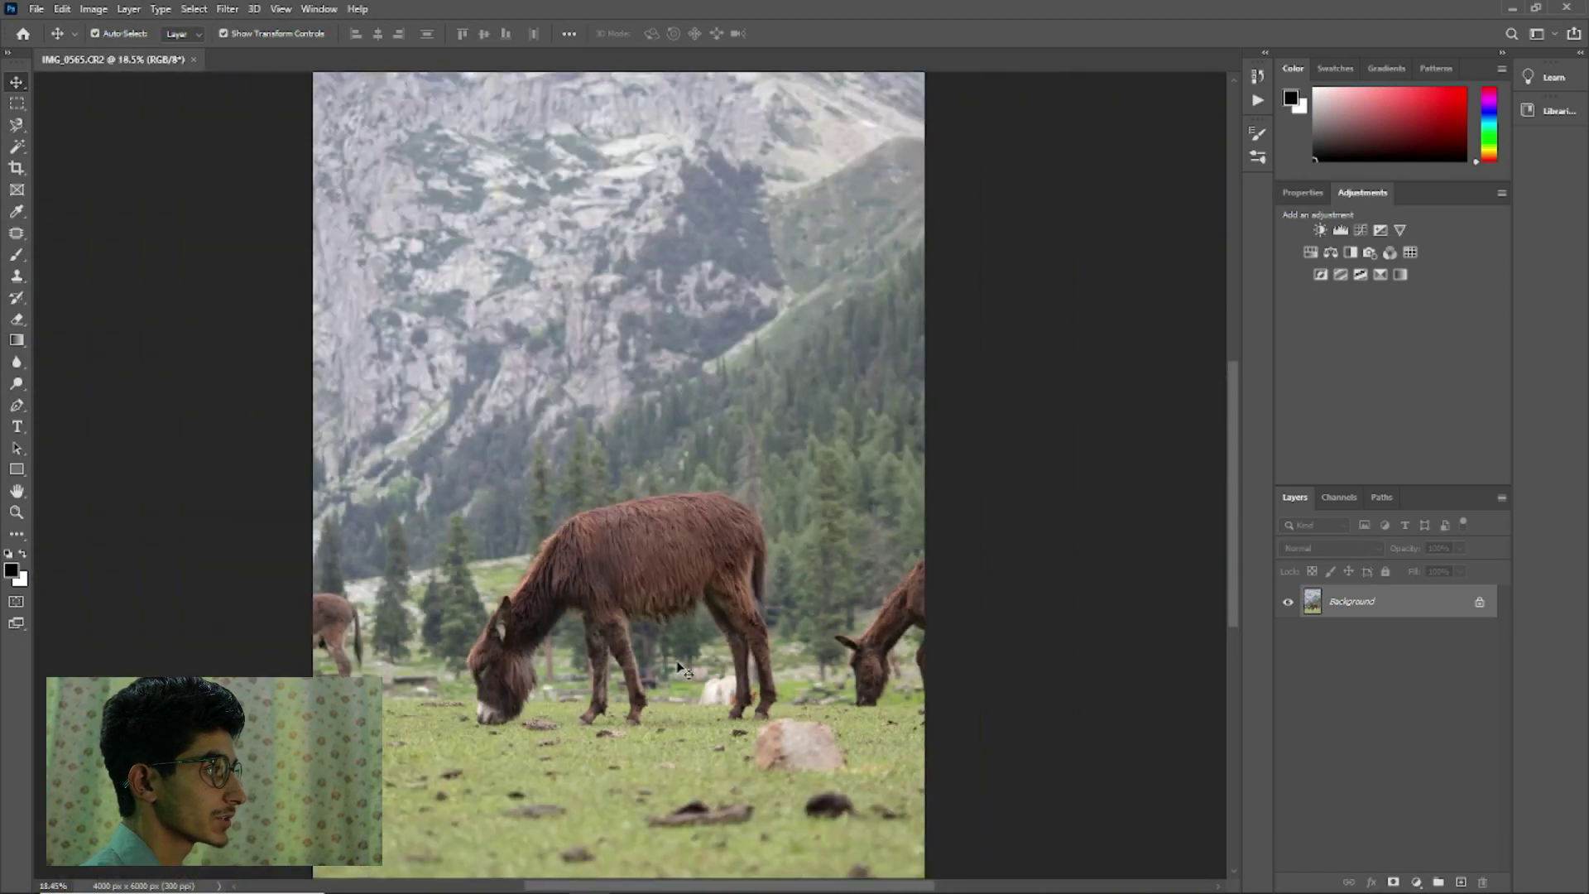
scroll(684, 668, down, 1)
scroll(683, 667, up, 1)
scroll(683, 667, up, 1)
scroll(684, 667, down, 1)
scroll(684, 667, up, 1)
scroll(684, 667, down, 1)
scroll(684, 667, up, 1)
scroll(684, 667, down, 1)
scroll(683, 667, up, 1)
scroll(684, 667, down, 1)
scroll(684, 667, up, 1)
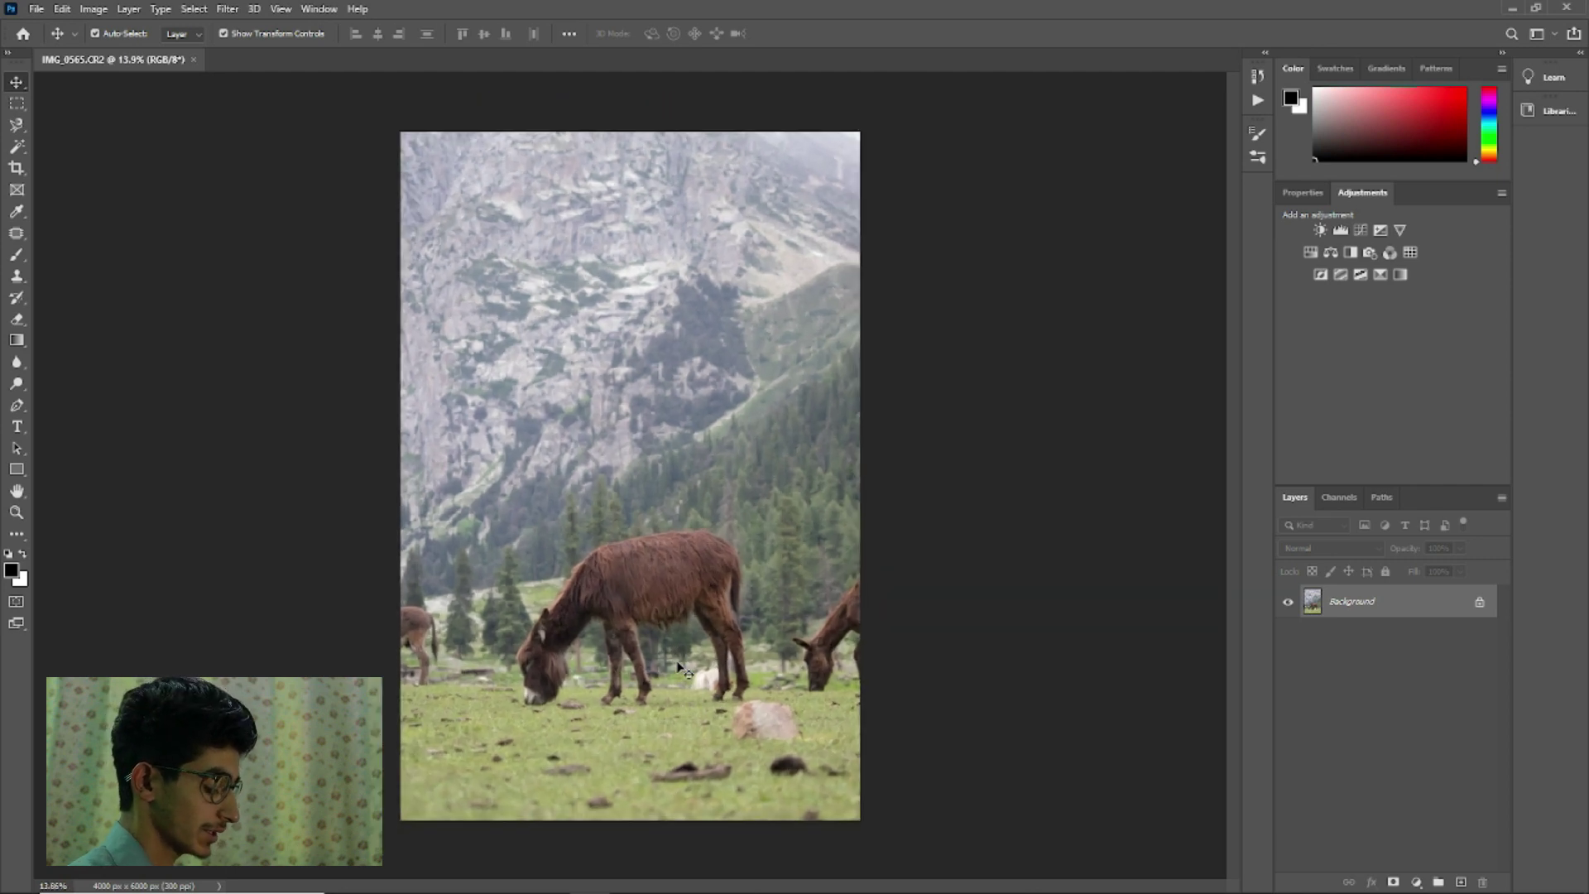
Duplicate the Background into Layer 1 and start the Camera Raw filter on it
key(j)
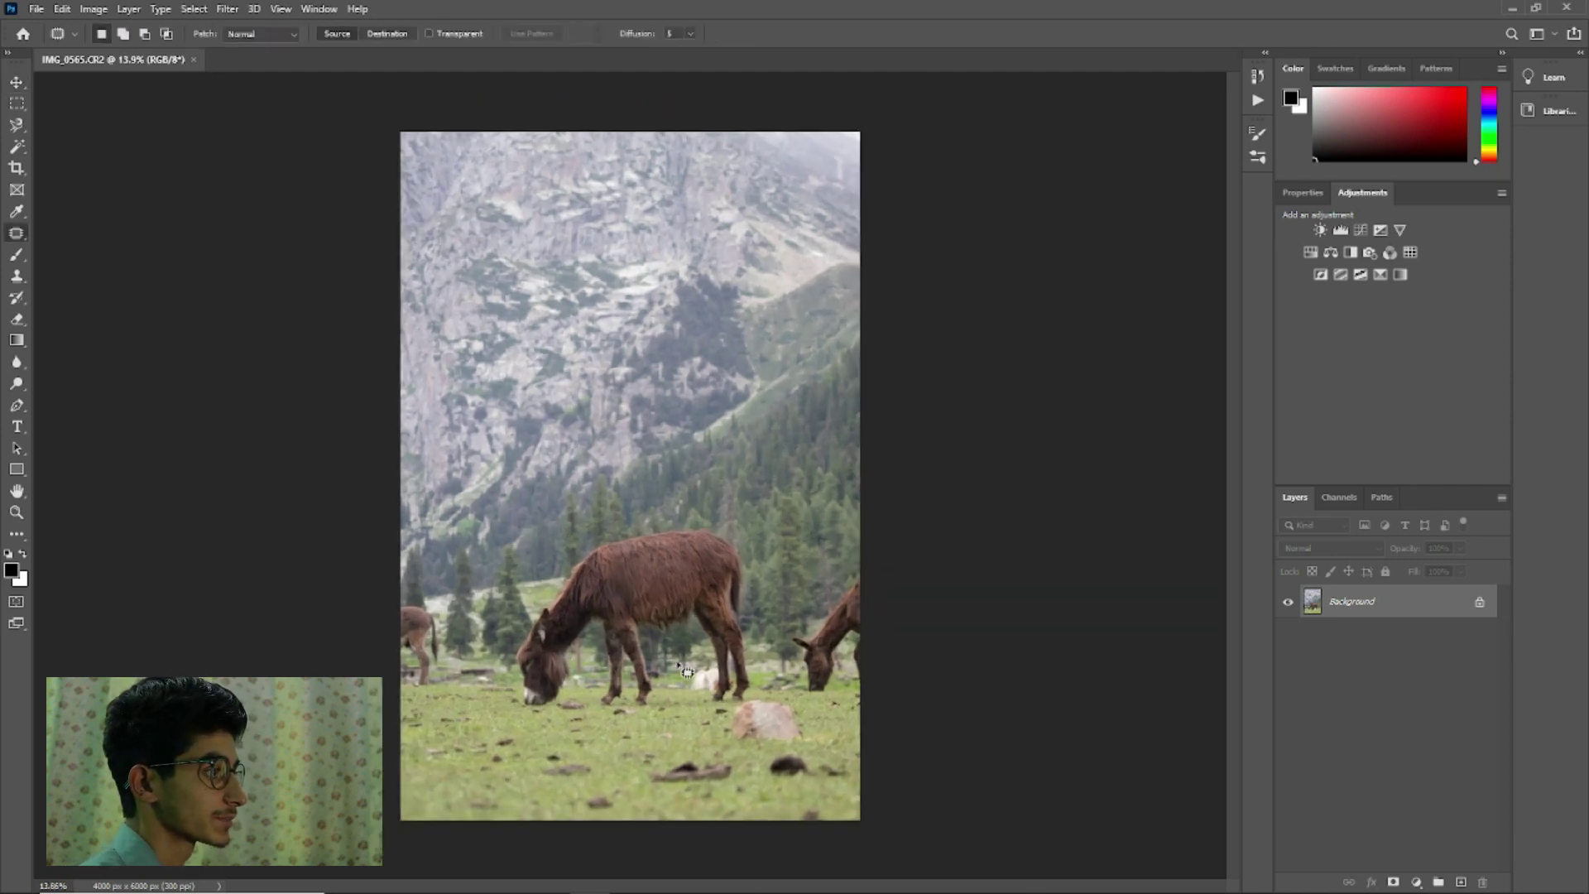
click(23, 91)
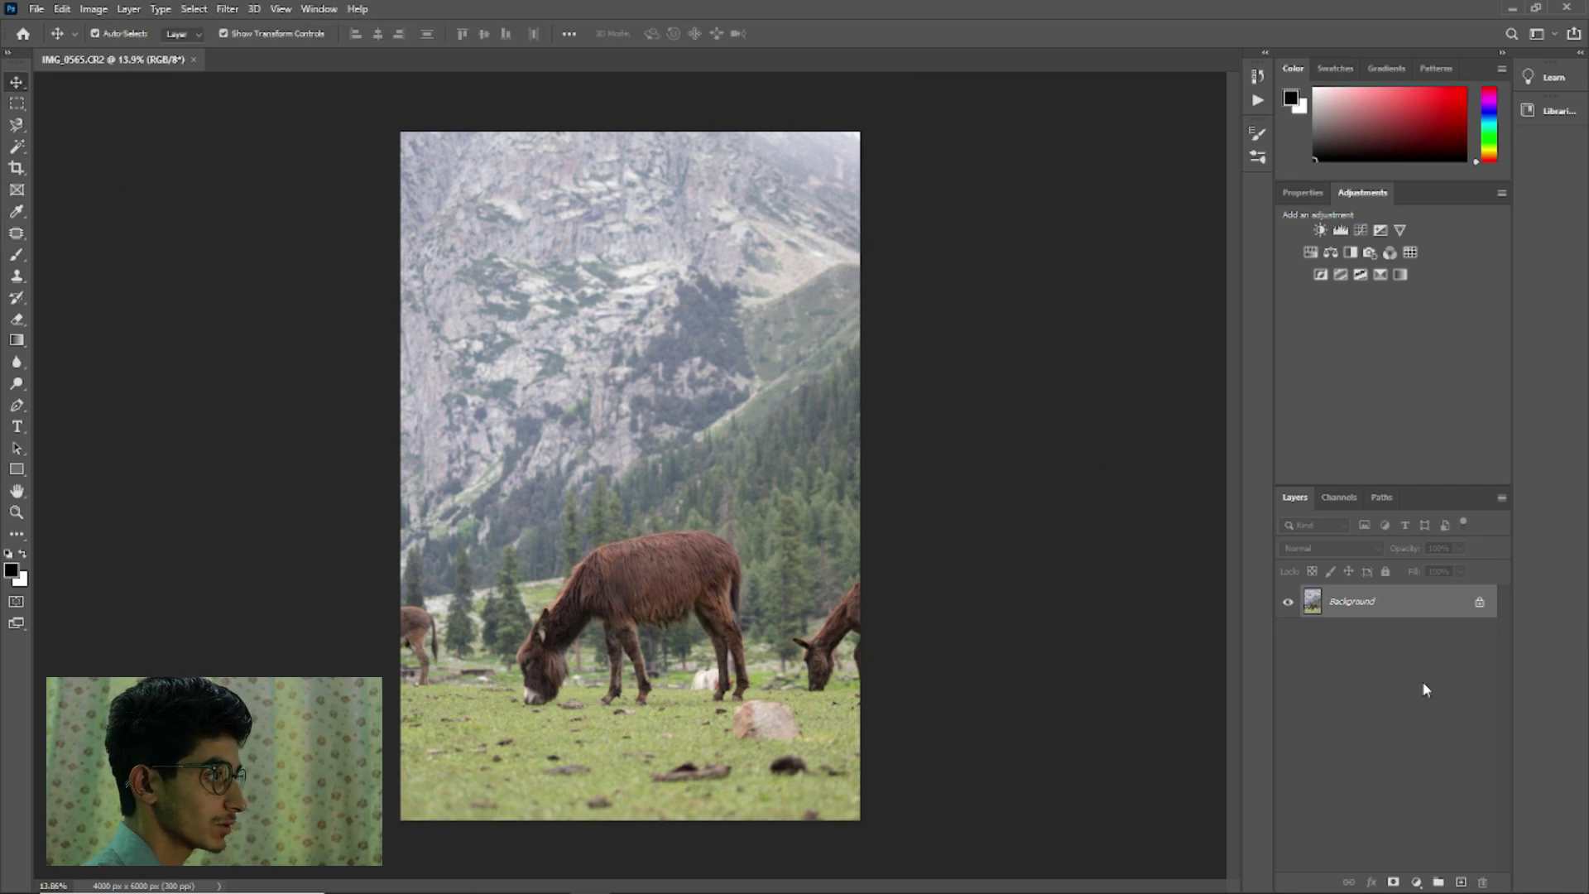
key(ctrl+j)
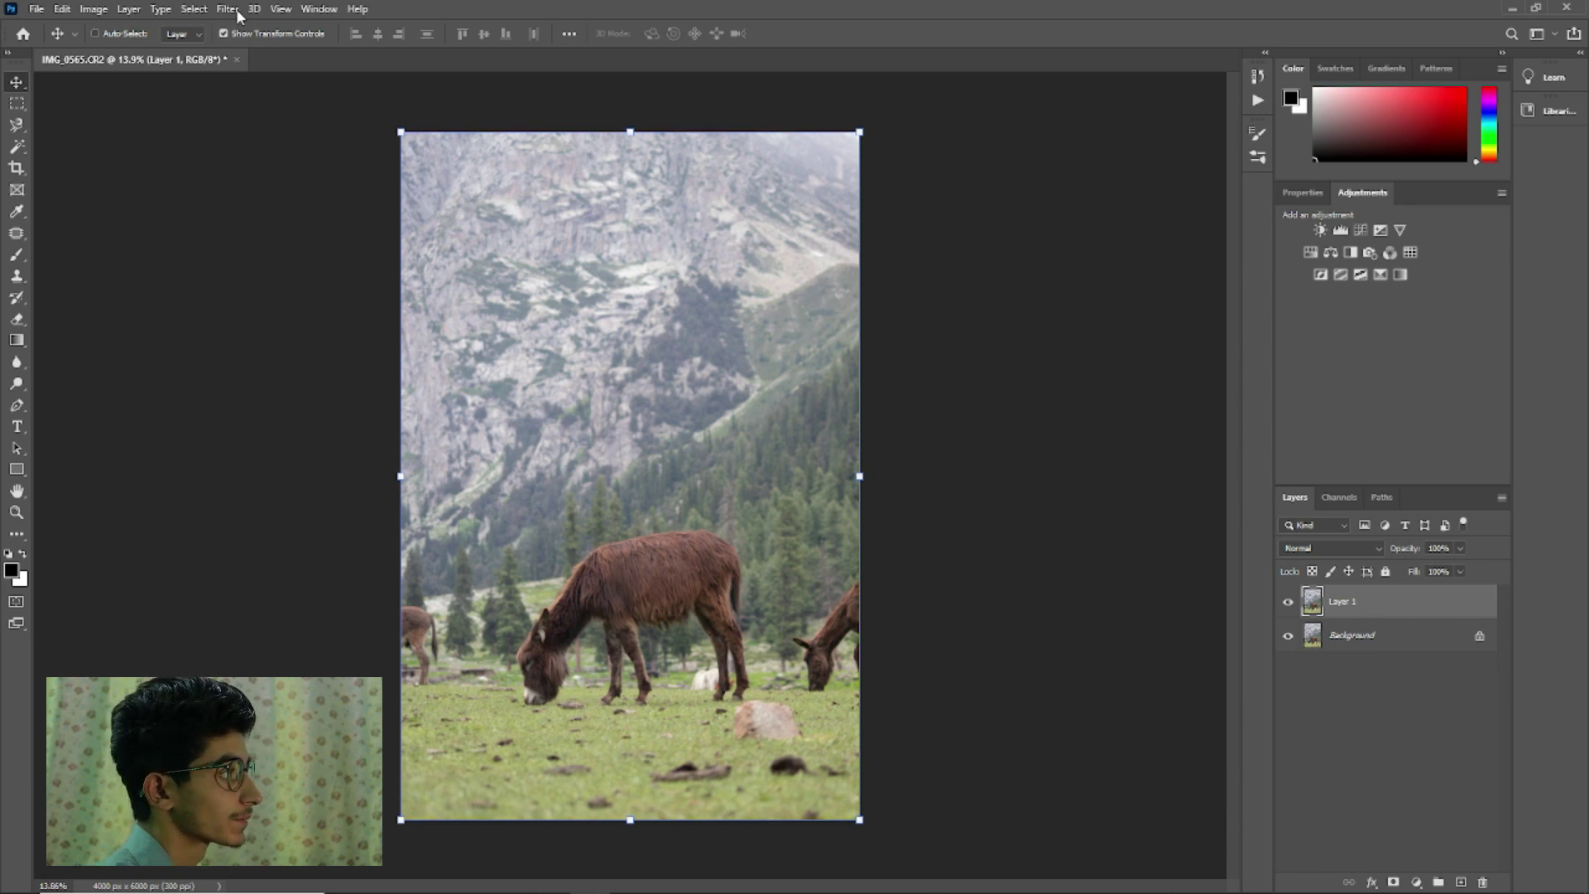
key(shift+ctrl+a)
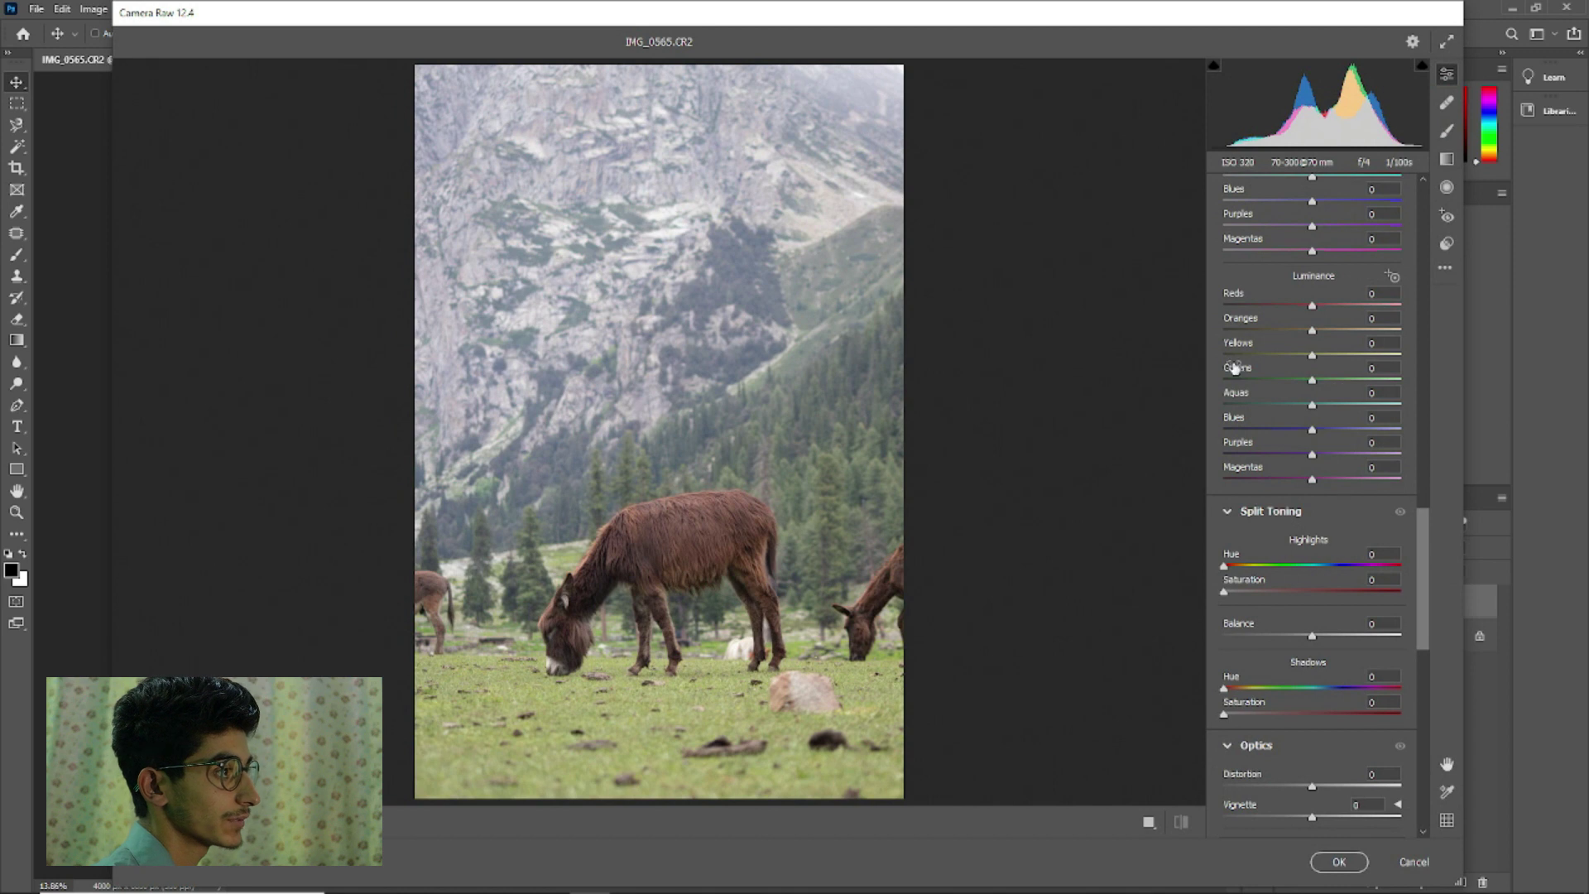
Find the Color Mixer hue sliders and shift the Yellows hue to -37
scroll(1347, 405, up, 5)
scroll(1346, 406, up, 5)
scroll(1347, 406, up, 5)
scroll(1347, 406, up, 5)
scroll(1347, 406, up, 3)
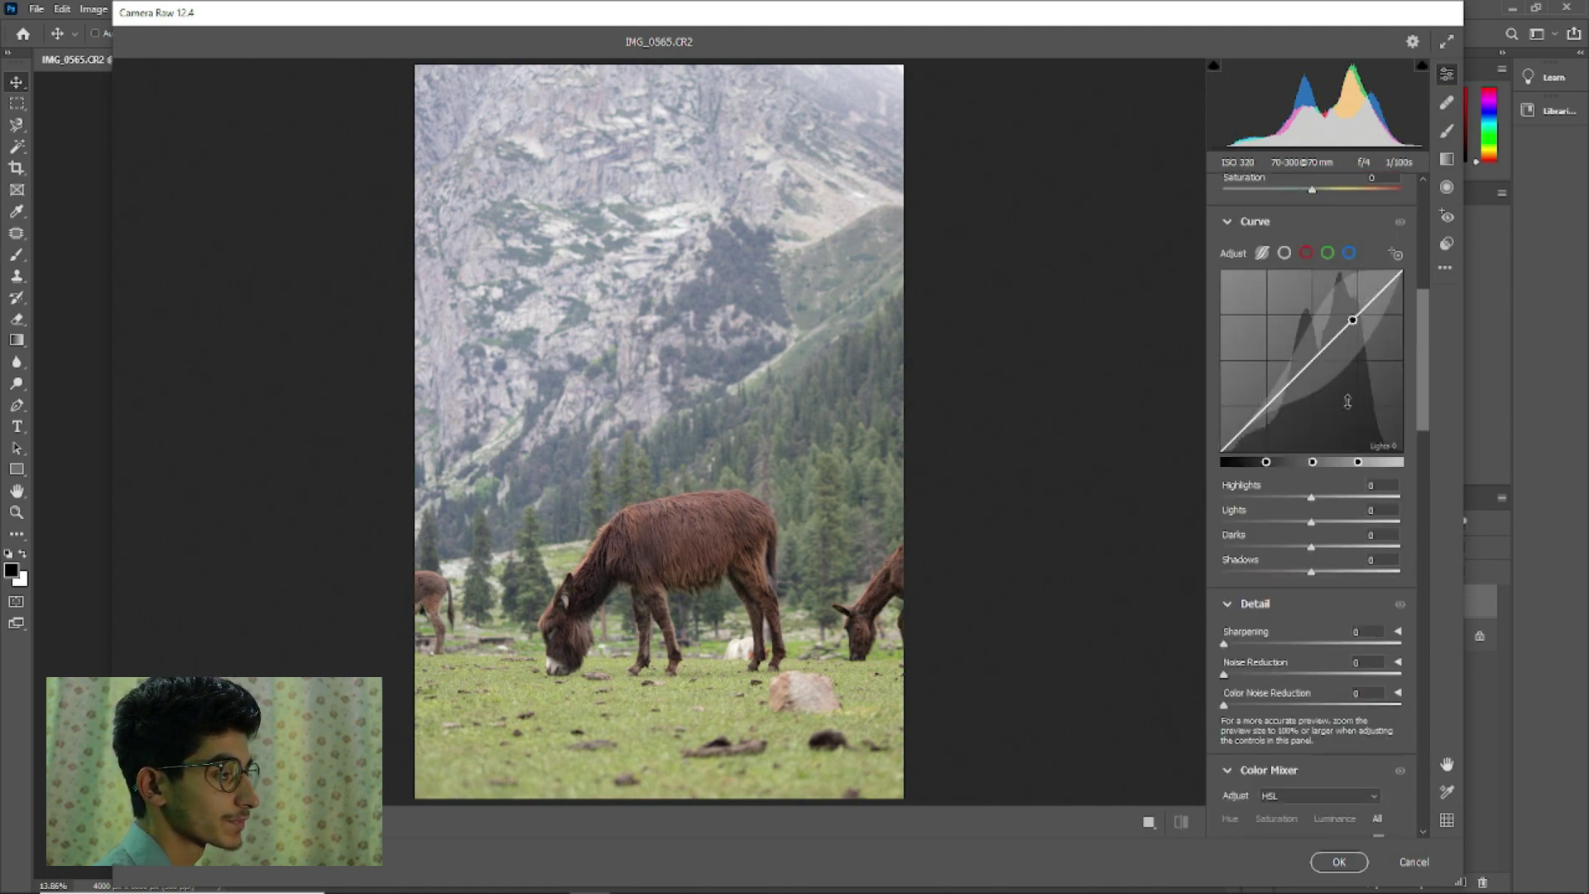
scroll(1348, 406, up, 3)
scroll(1349, 406, up, 1)
scroll(1350, 405, up, 2)
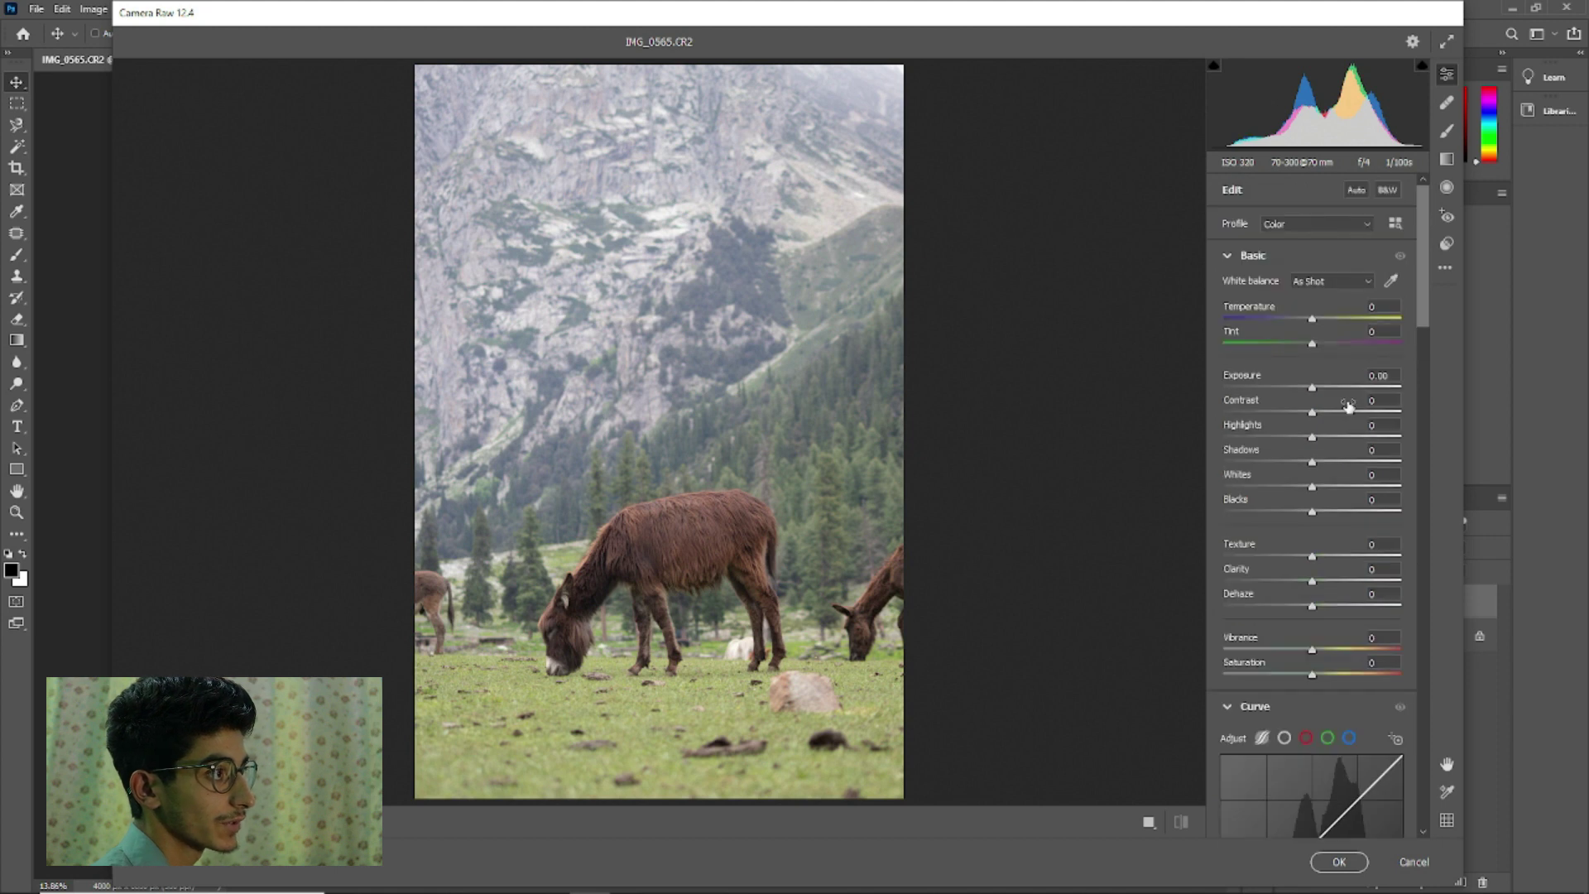
scroll(1348, 405, down, 3)
scroll(1347, 406, down, 3)
scroll(1348, 407, down, 3)
scroll(1350, 407, down, 2)
scroll(1349, 406, down, 3)
scroll(1349, 405, down, 1)
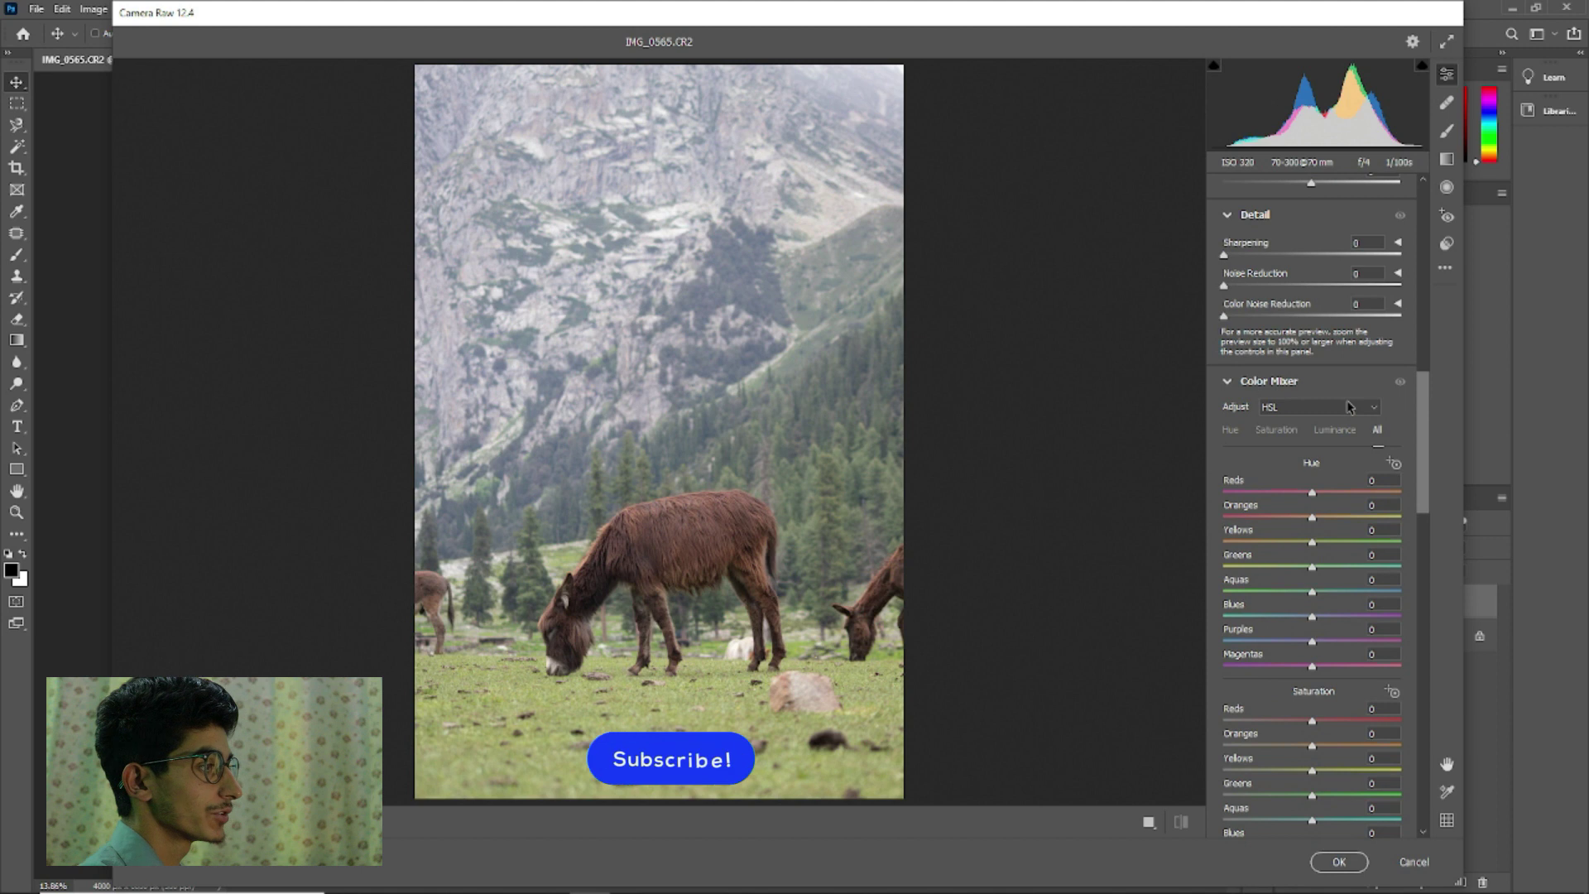
scroll(1350, 406, down, 1)
scroll(1349, 405, down, 1)
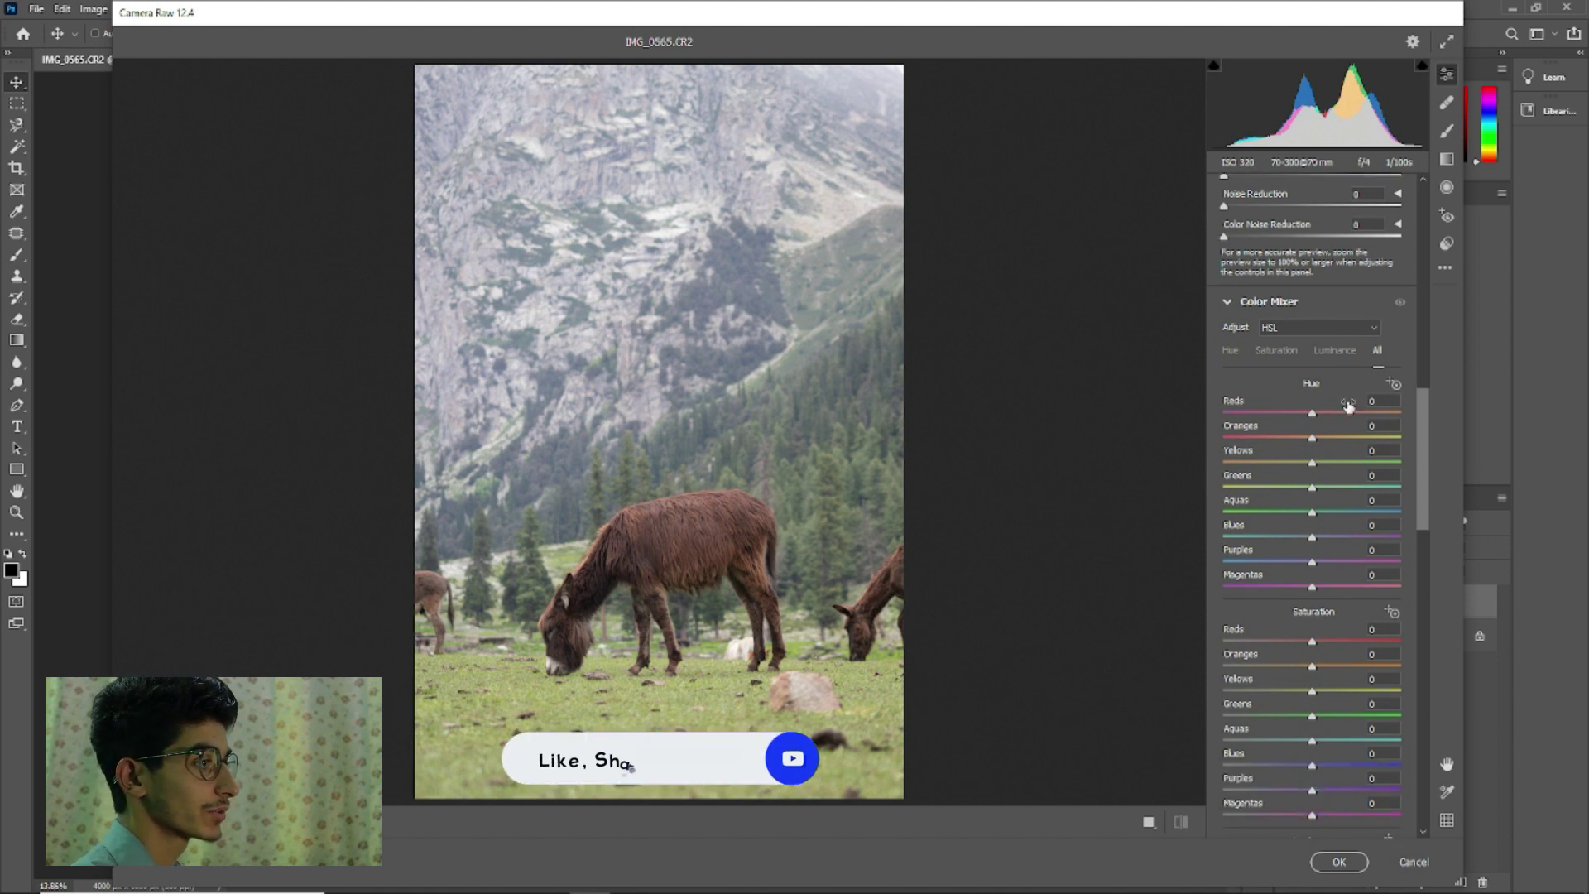
scroll(1342, 406, up, 3)
scroll(1343, 406, up, 4)
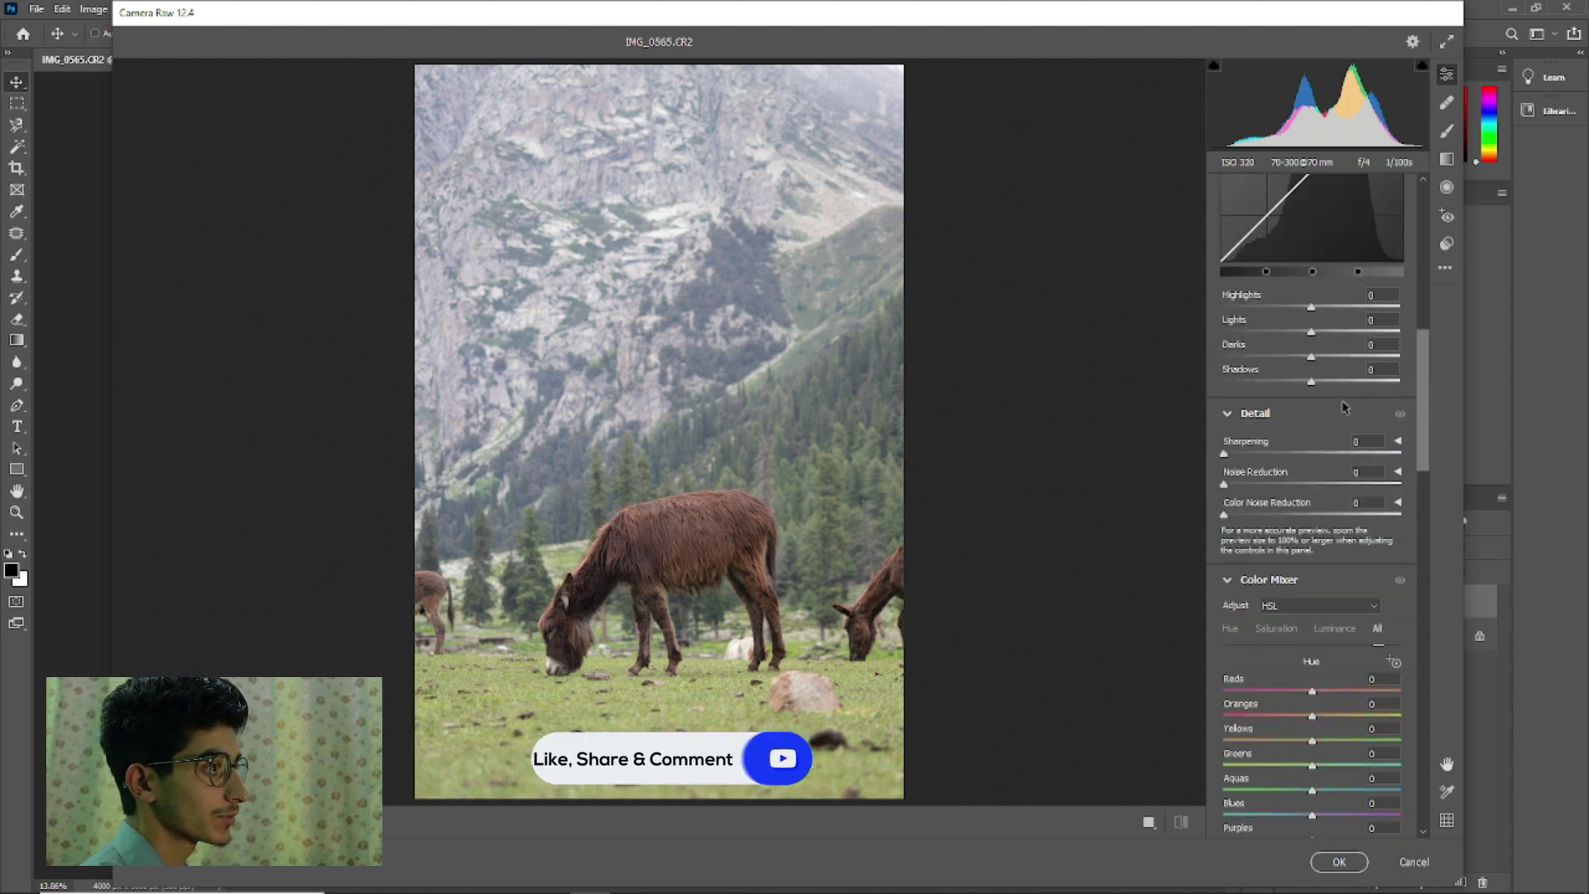
scroll(1343, 403, up, 4)
scroll(1342, 403, down, 4)
scroll(1342, 403, down, 5)
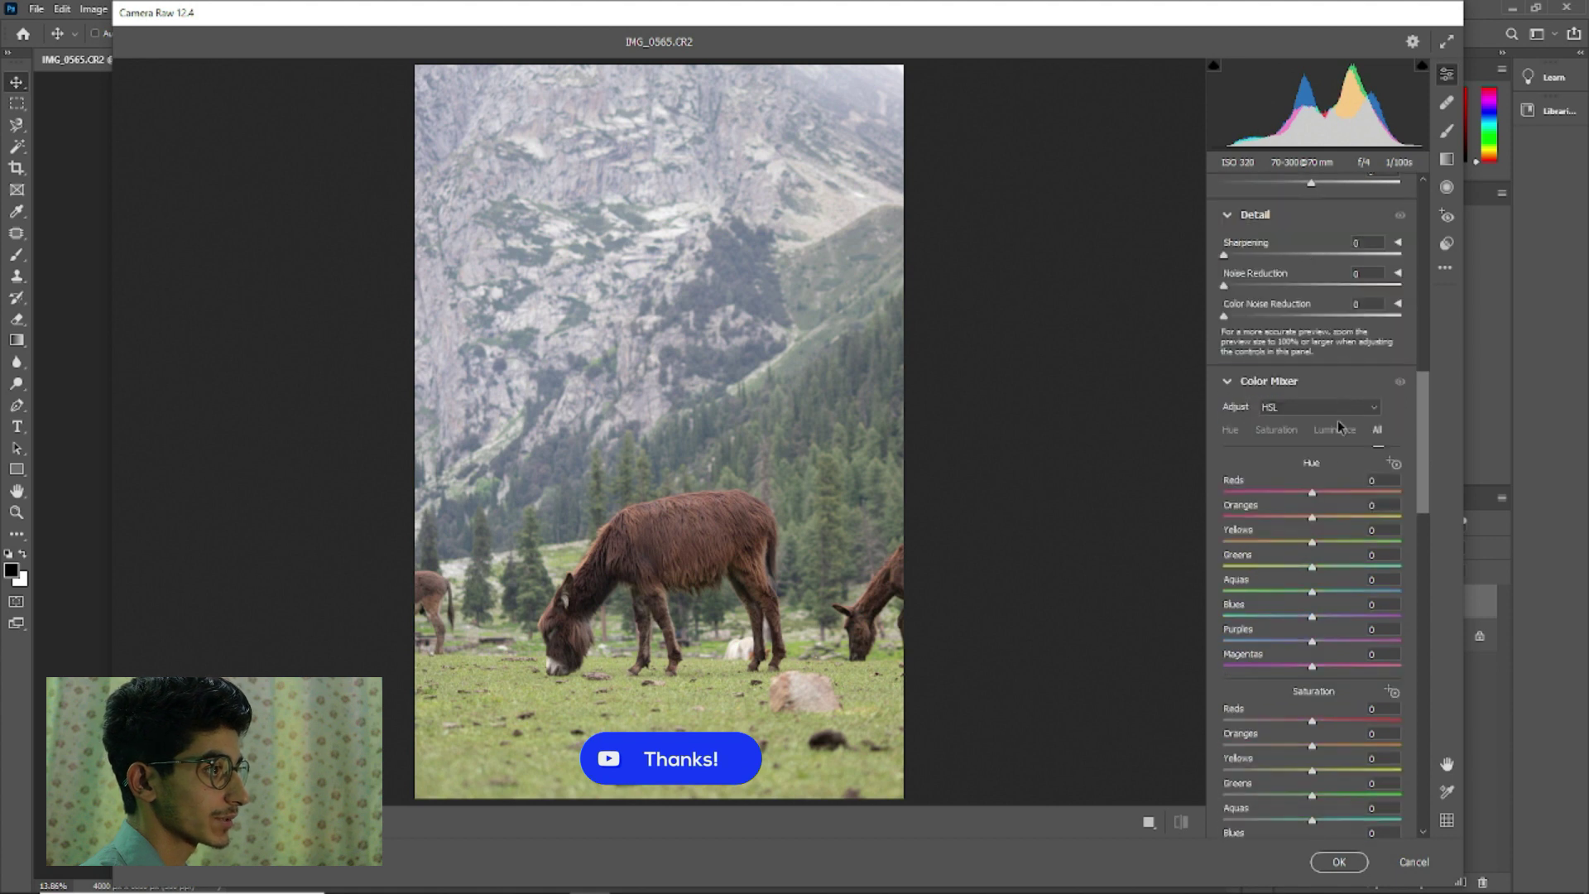
mouse_move(1312, 542)
mouse_down()
mouse_move(1279, 543)
mouse_move(1363, 567)
mouse_move(1250, 567)
mouse_move(1345, 591)
mouse_up()
Raise the Greens hue to +47 and lower the Purples hue to -59
drag(1259, 565, 1353, 567)
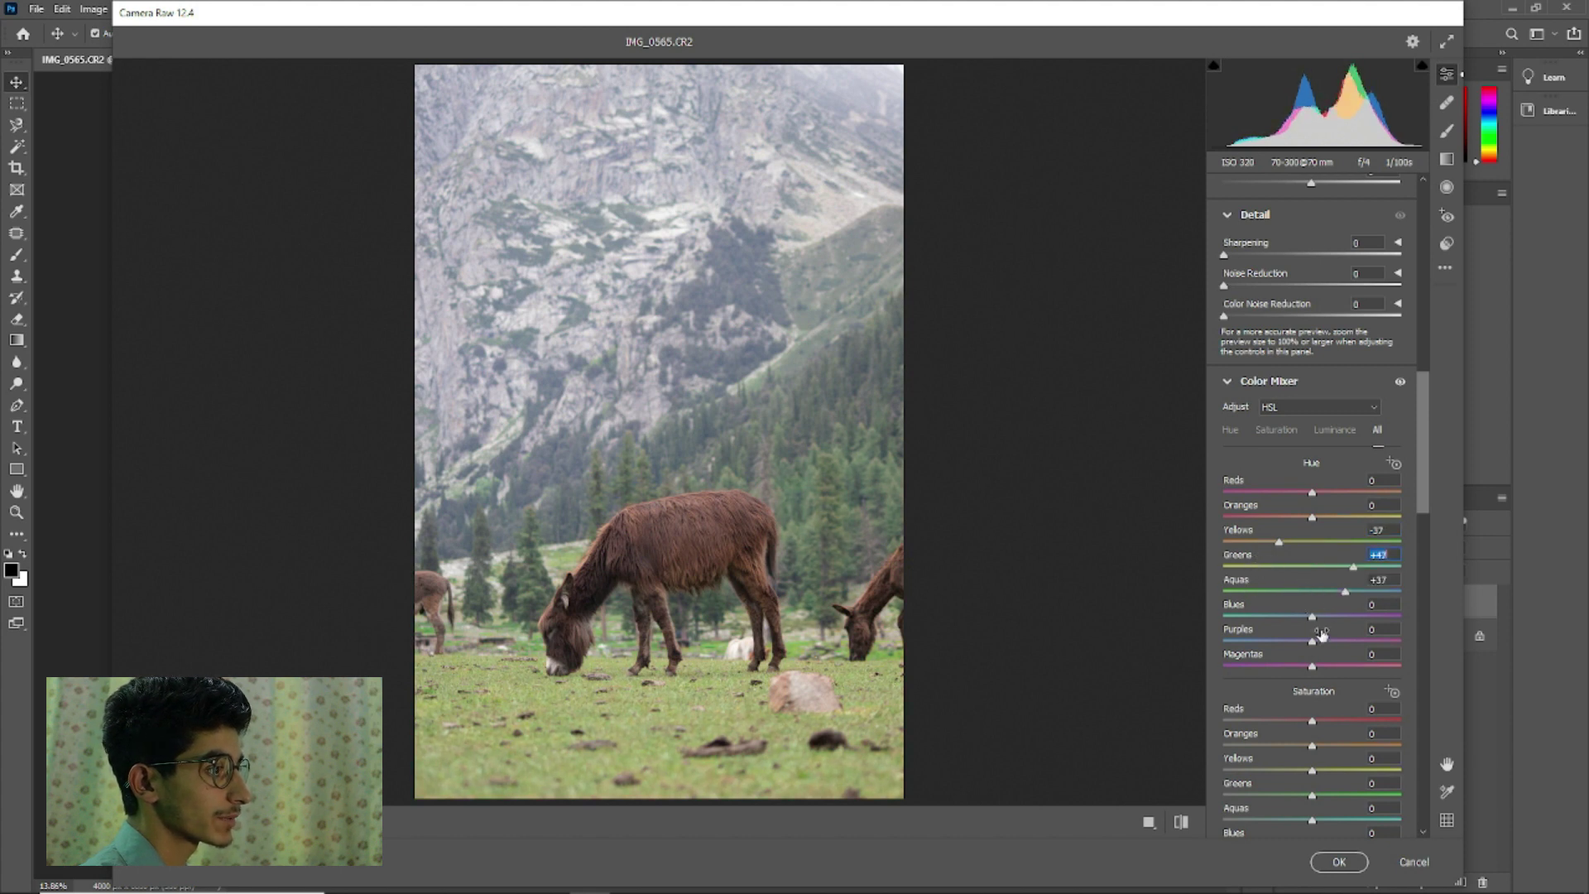
mouse_move(1313, 639)
mouse_down()
mouse_move(1274, 639)
mouse_move(1245, 615)
mouse_up()
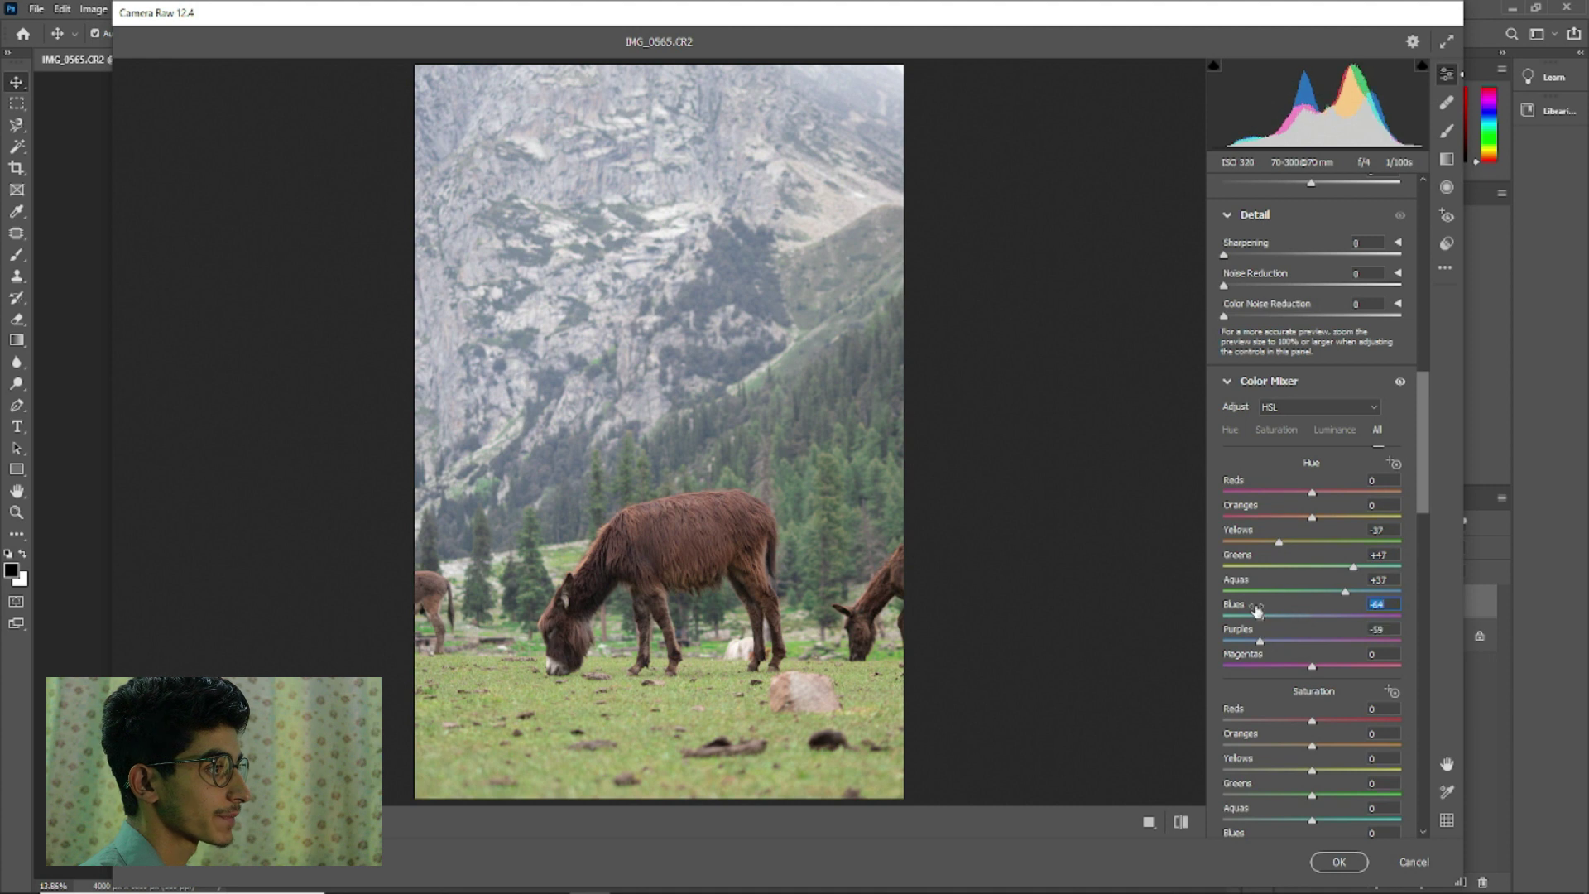
scroll(1267, 596, down, 2)
scroll(1273, 577, up, 4)
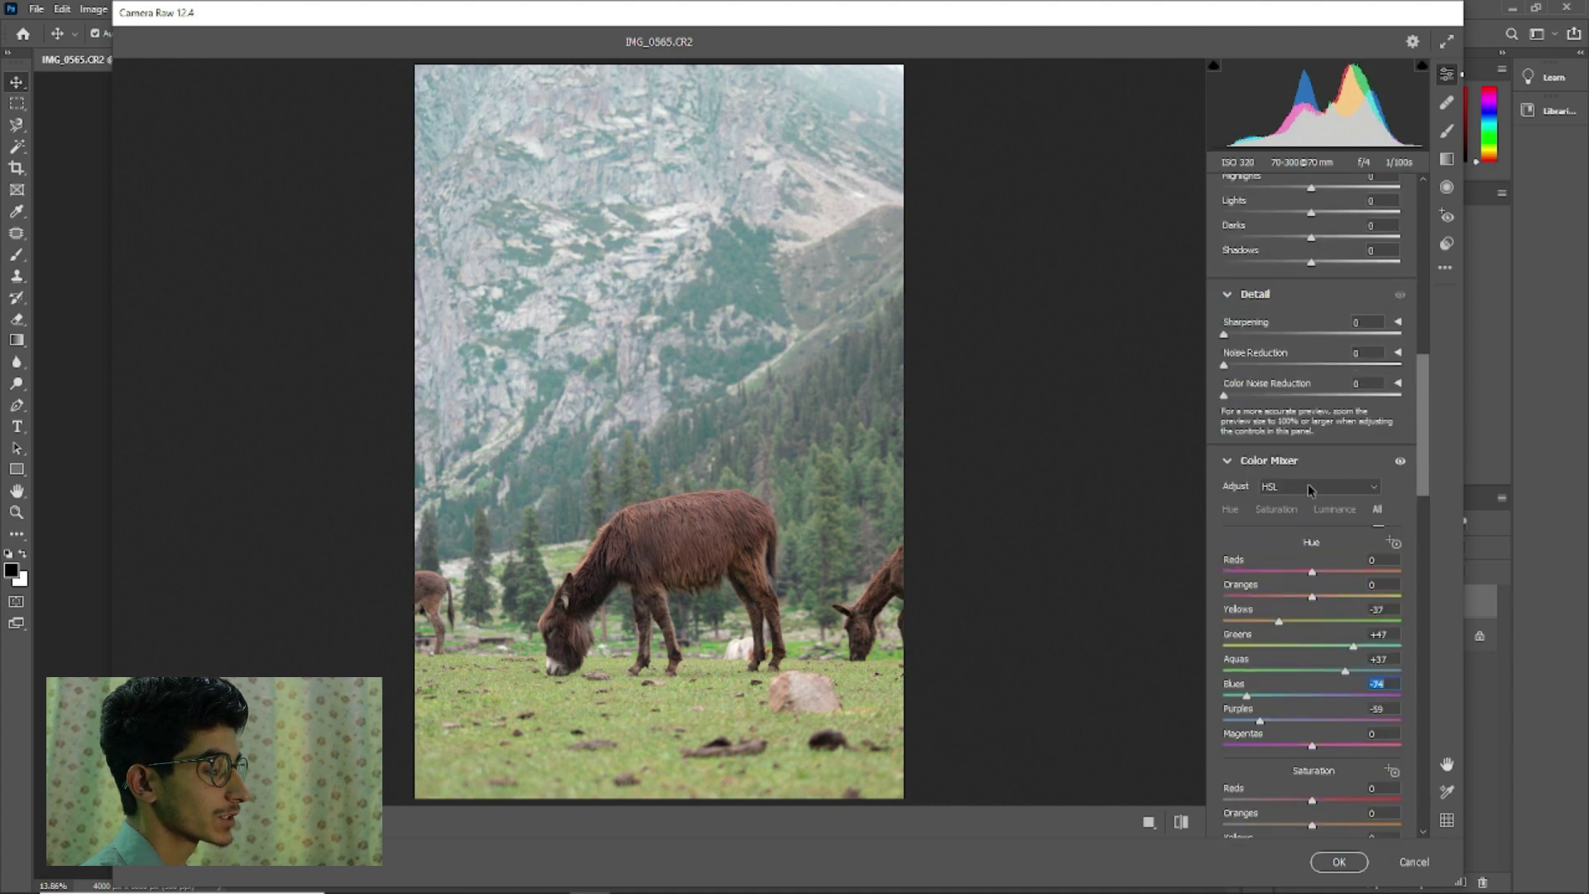
Load the 'orange type tune.xmp' preset into Camera Raw through Load Settings
click(1446, 268)
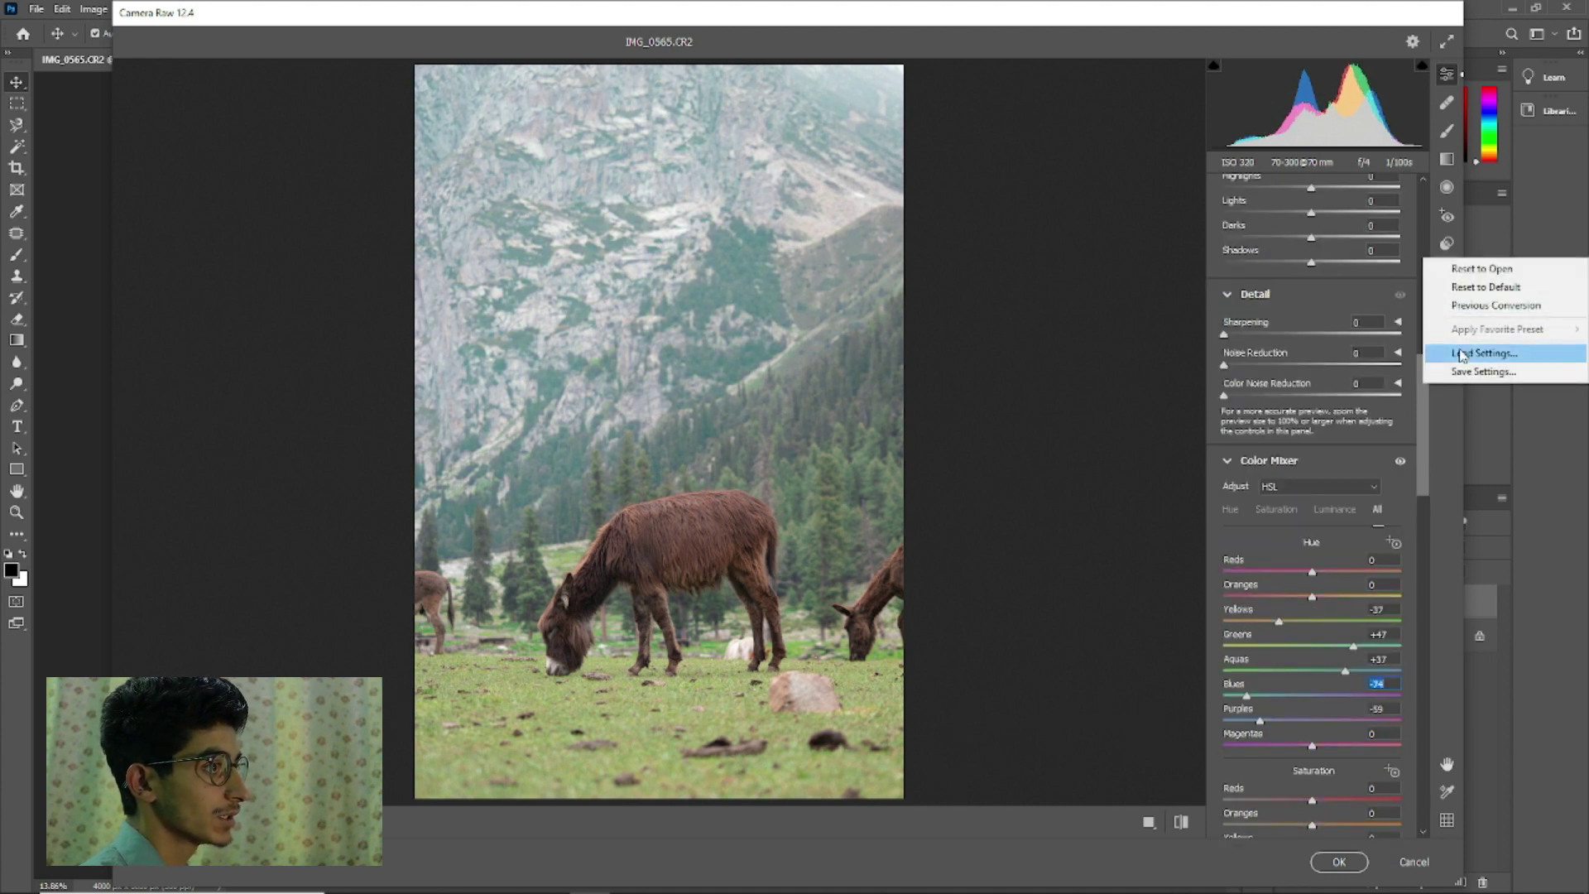
click(1471, 427)
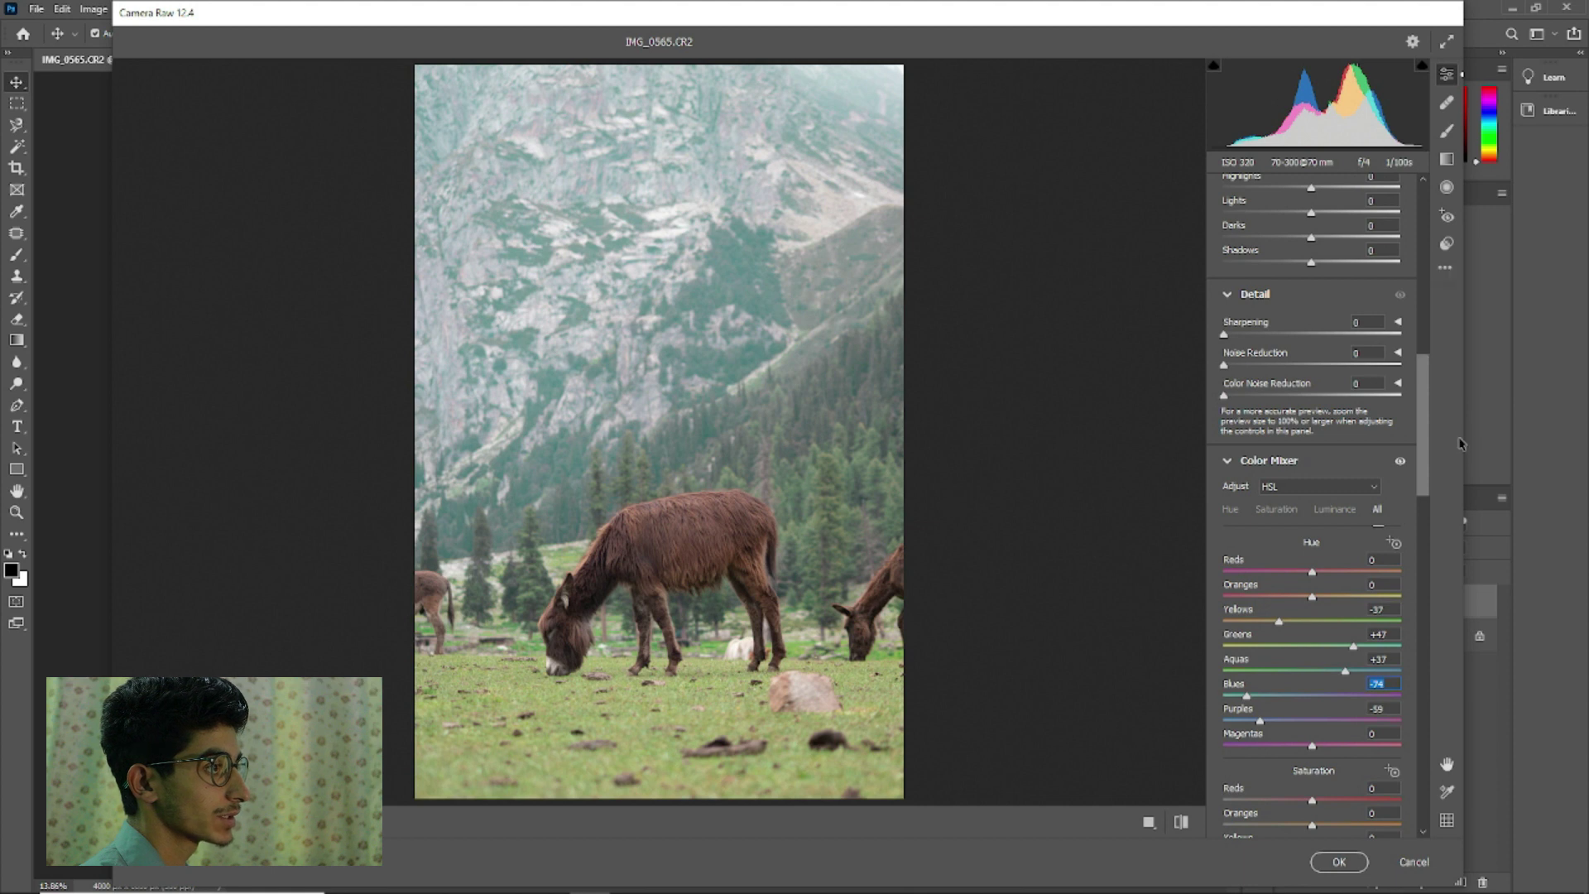
click(1445, 268)
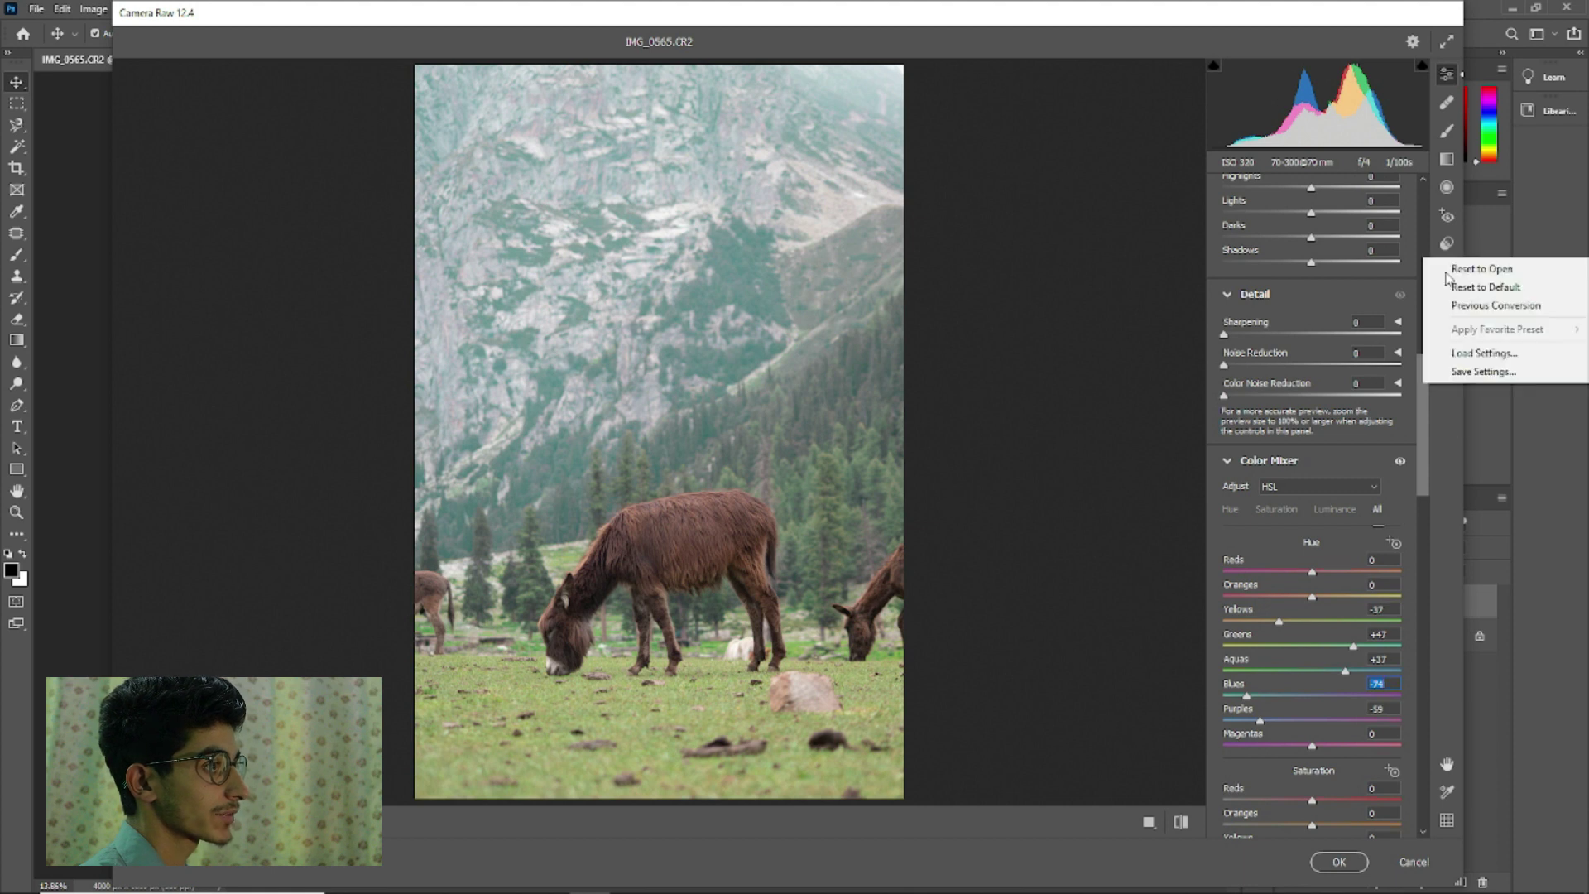
click(1466, 354)
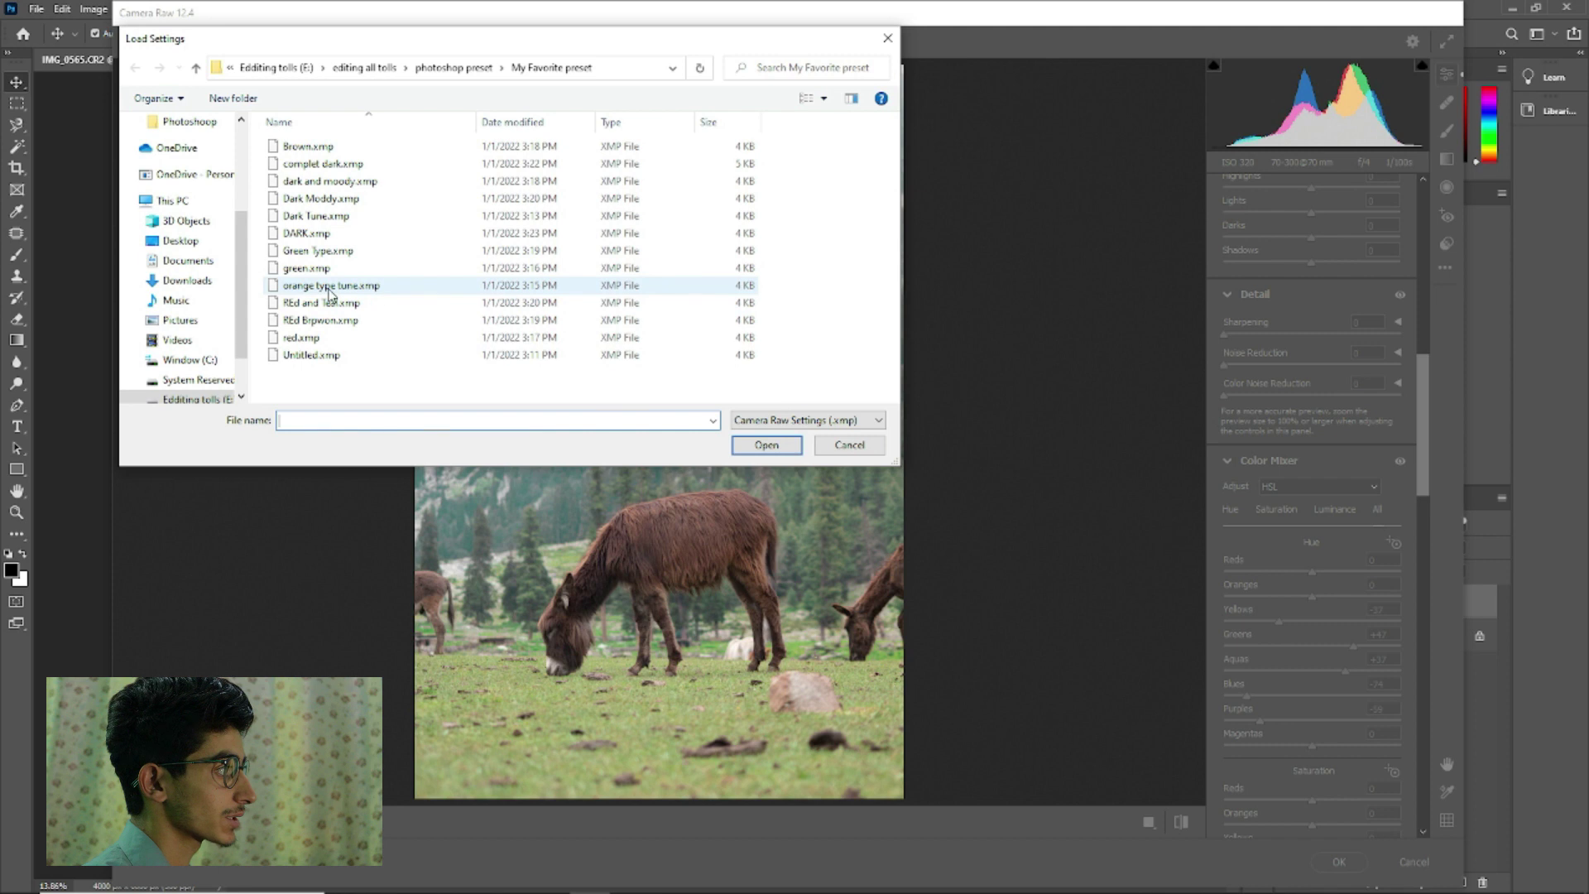
click(340, 286)
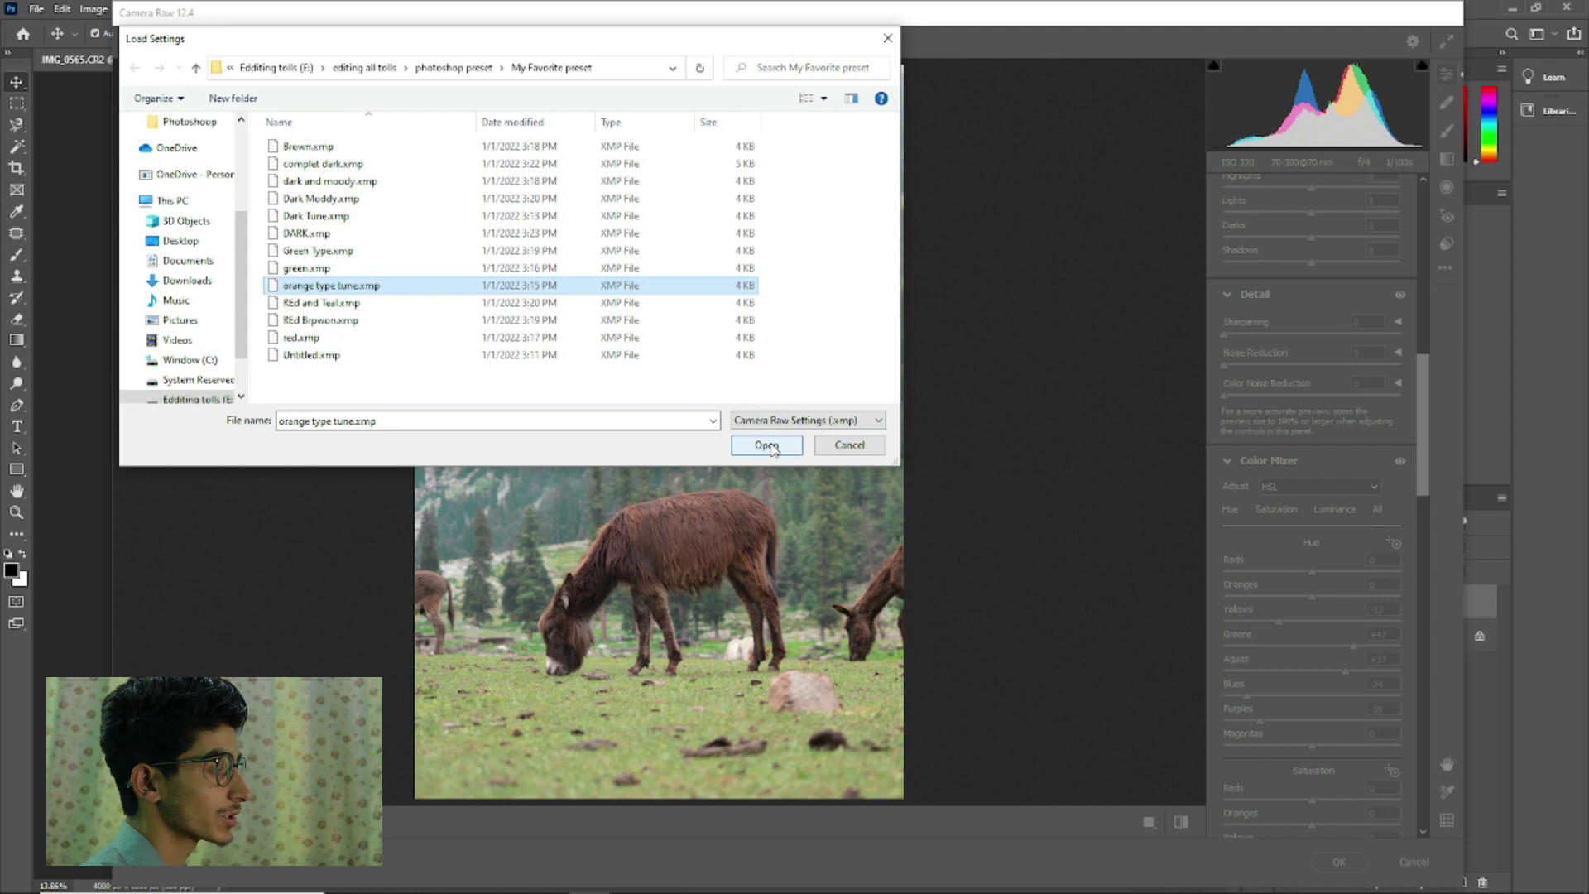
click(767, 446)
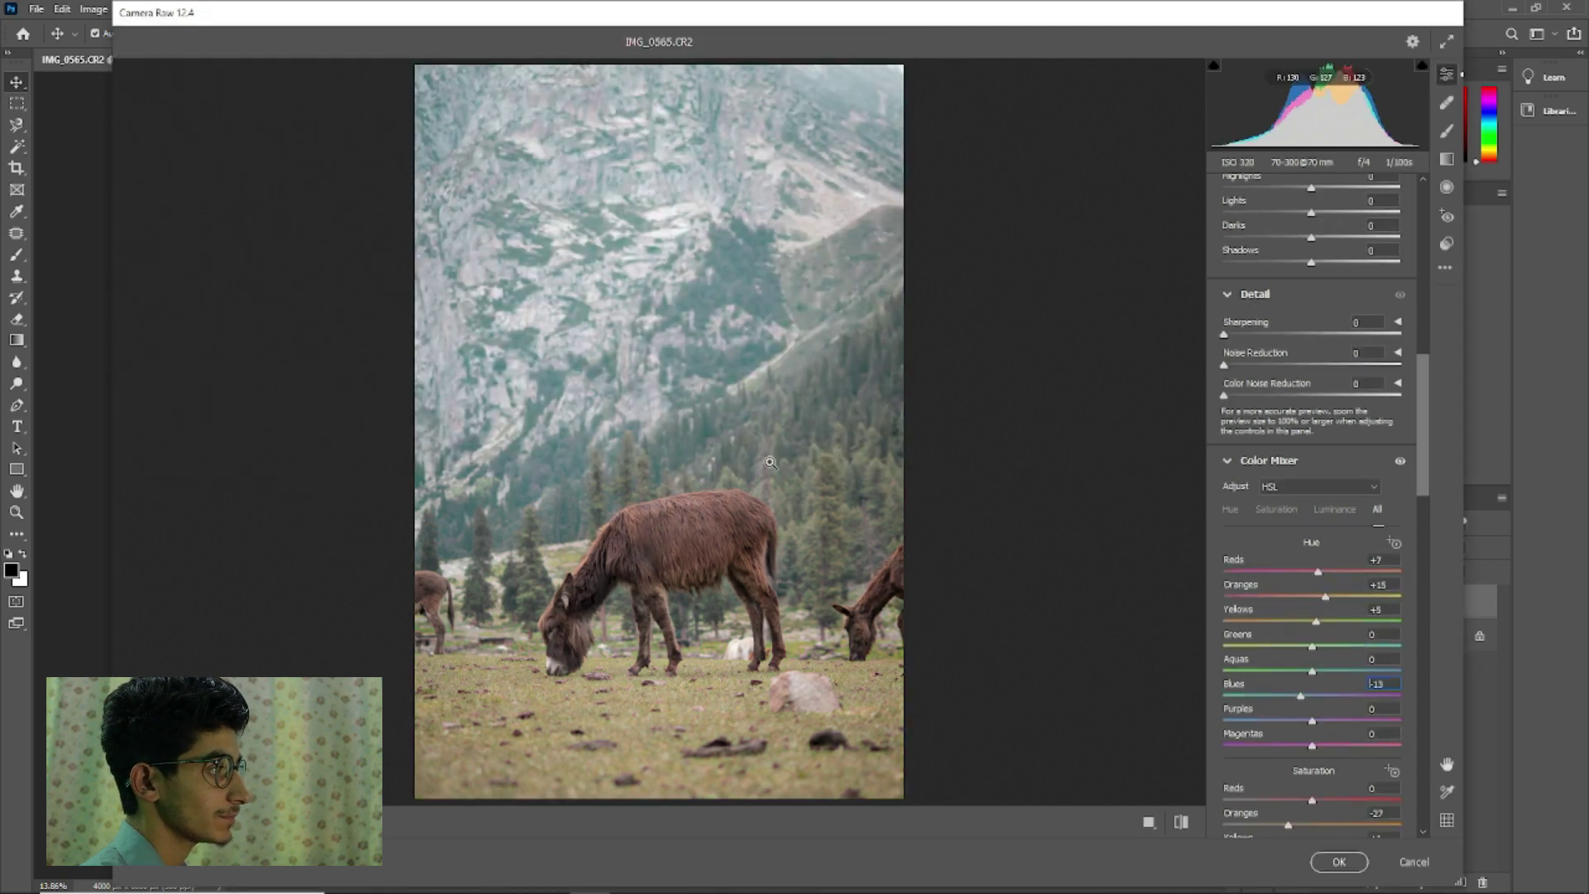
Fit the preview to the view, then open Save Settings and cancel without saving
scroll(680, 565, up, 1)
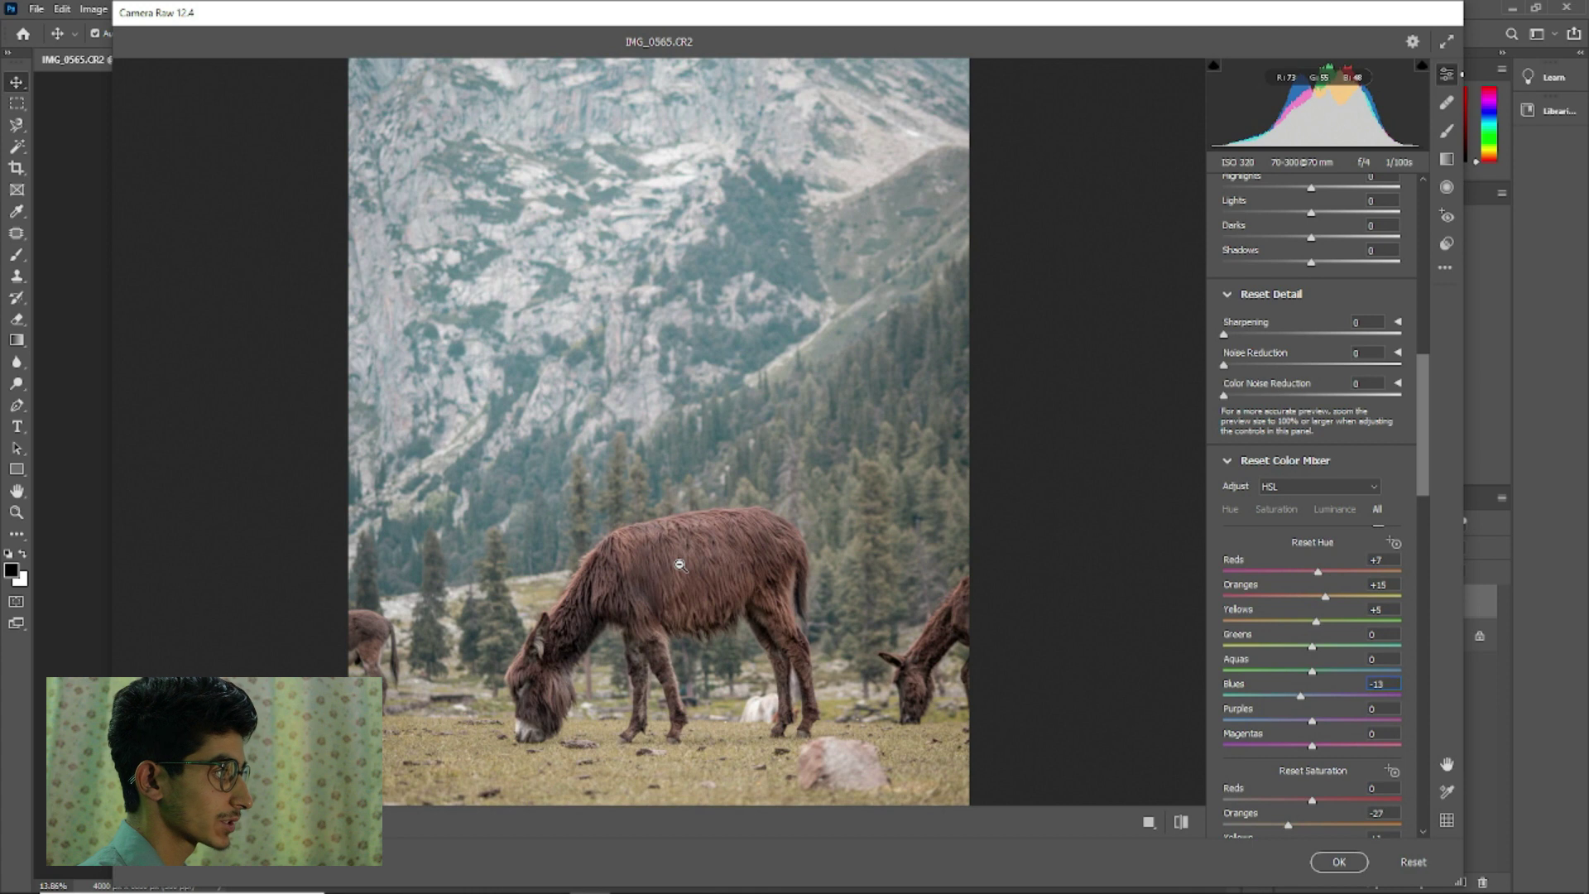
scroll(680, 564, up, 1)
scroll(679, 565, up, 1)
scroll(679, 564, up, 1)
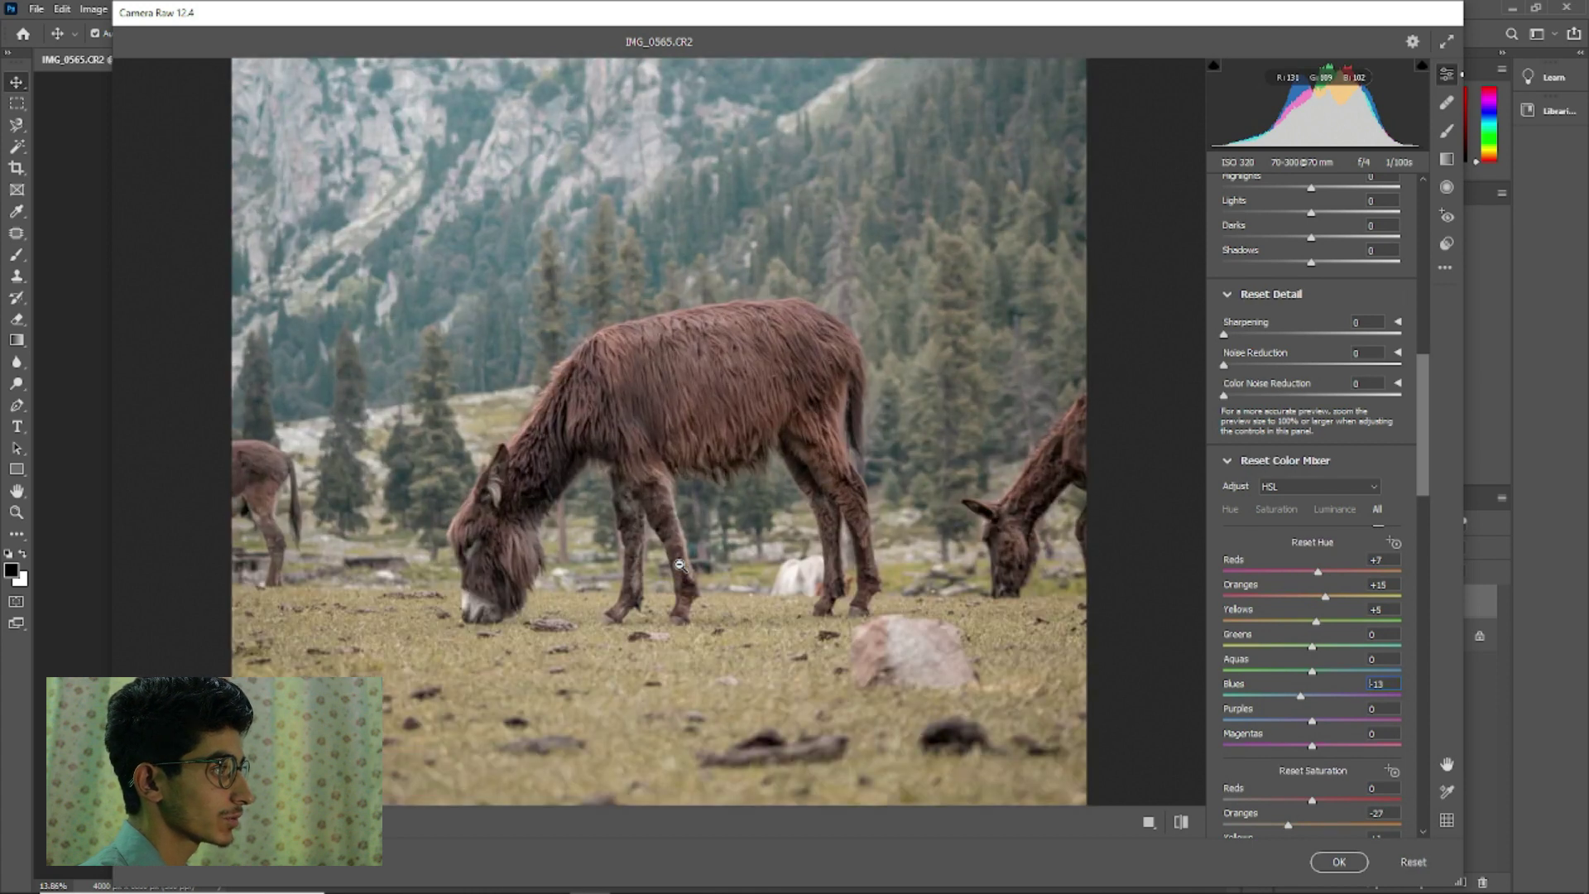
scroll(680, 565, down, 2)
scroll(680, 565, down, 1)
scroll(680, 564, up, 1)
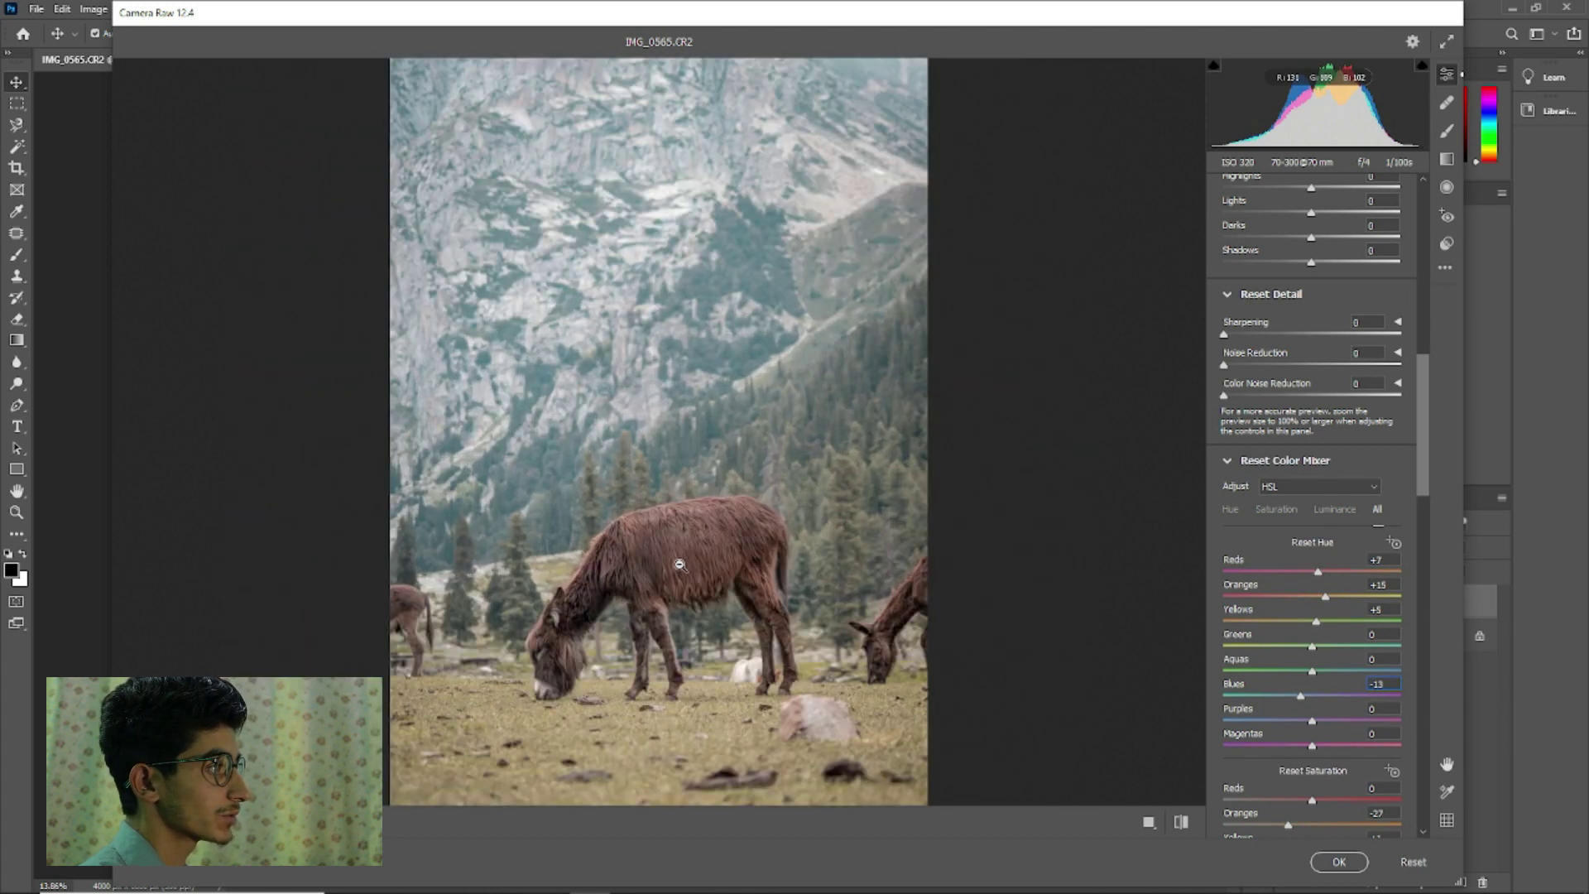
scroll(679, 564, down, 1)
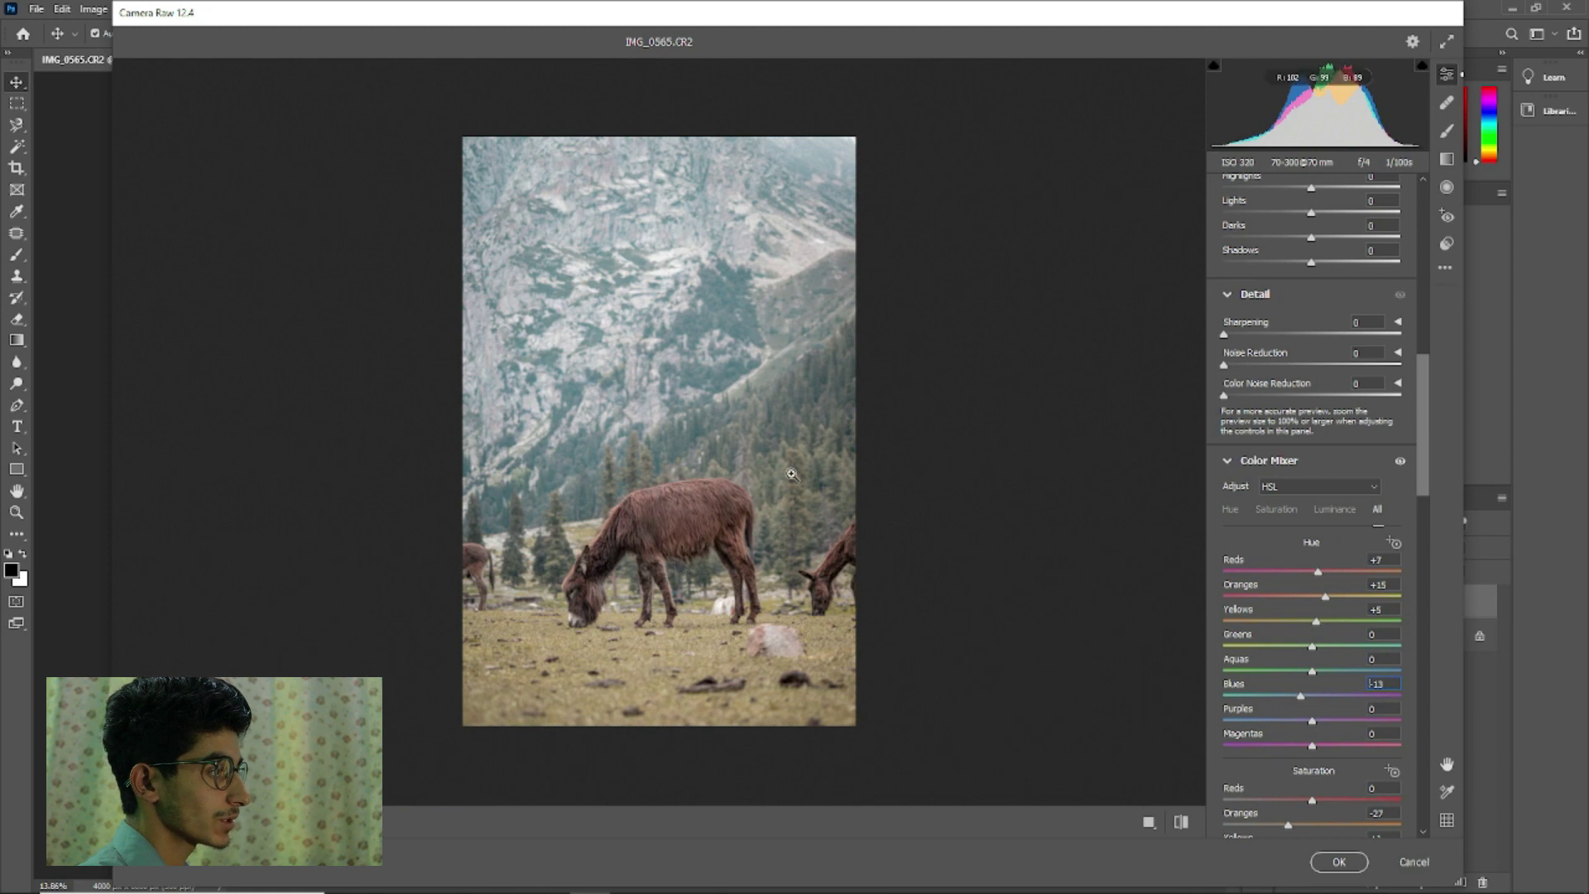
key(ctrl+0)
click(1442, 266)
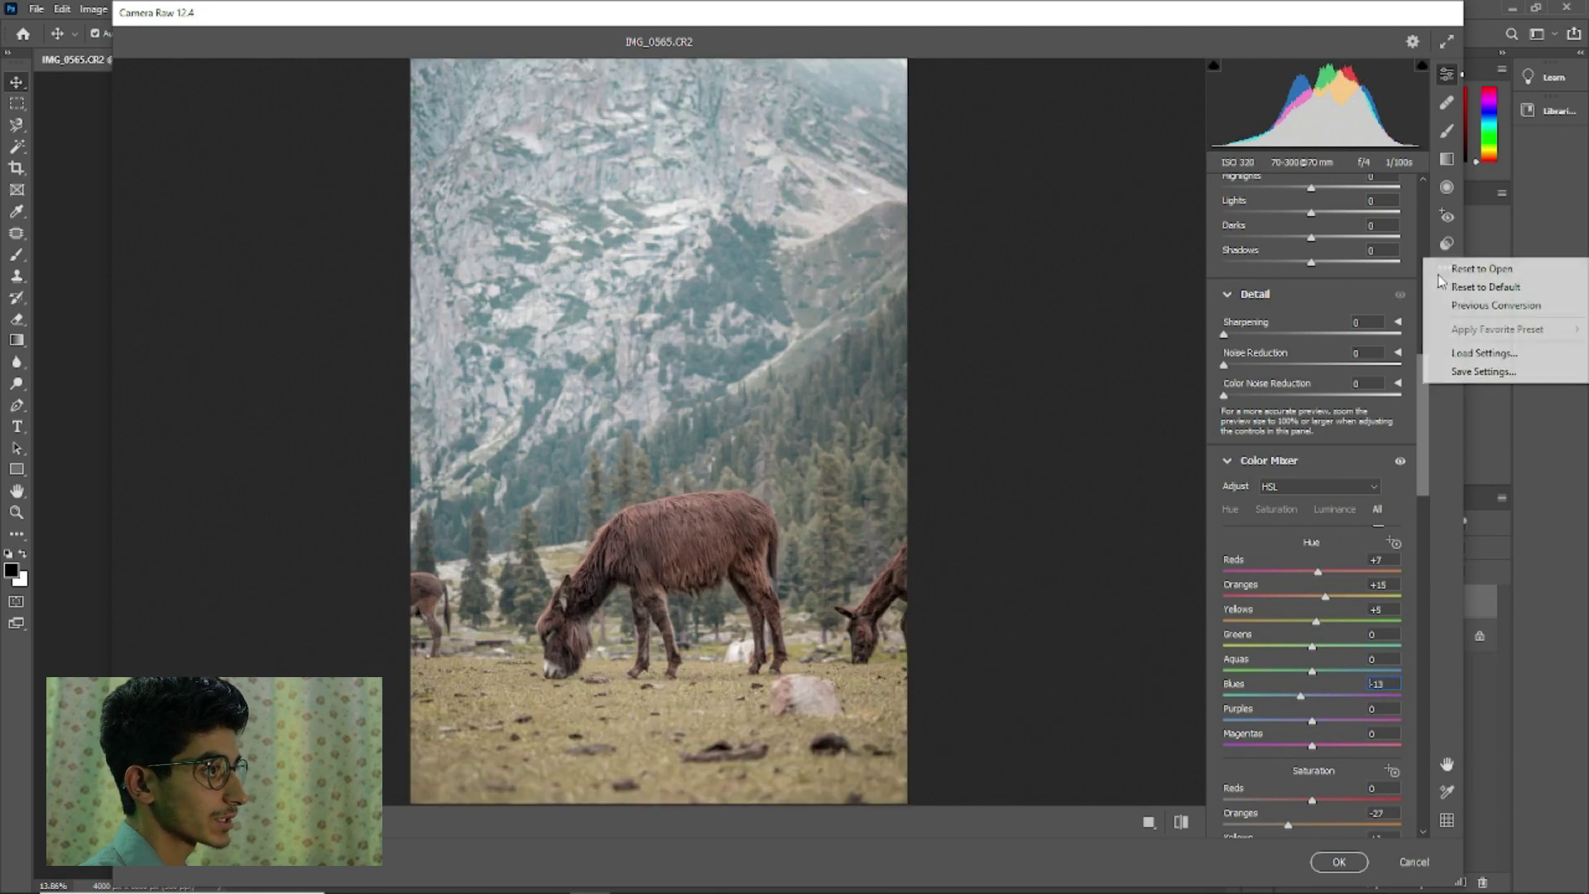
click(1464, 374)
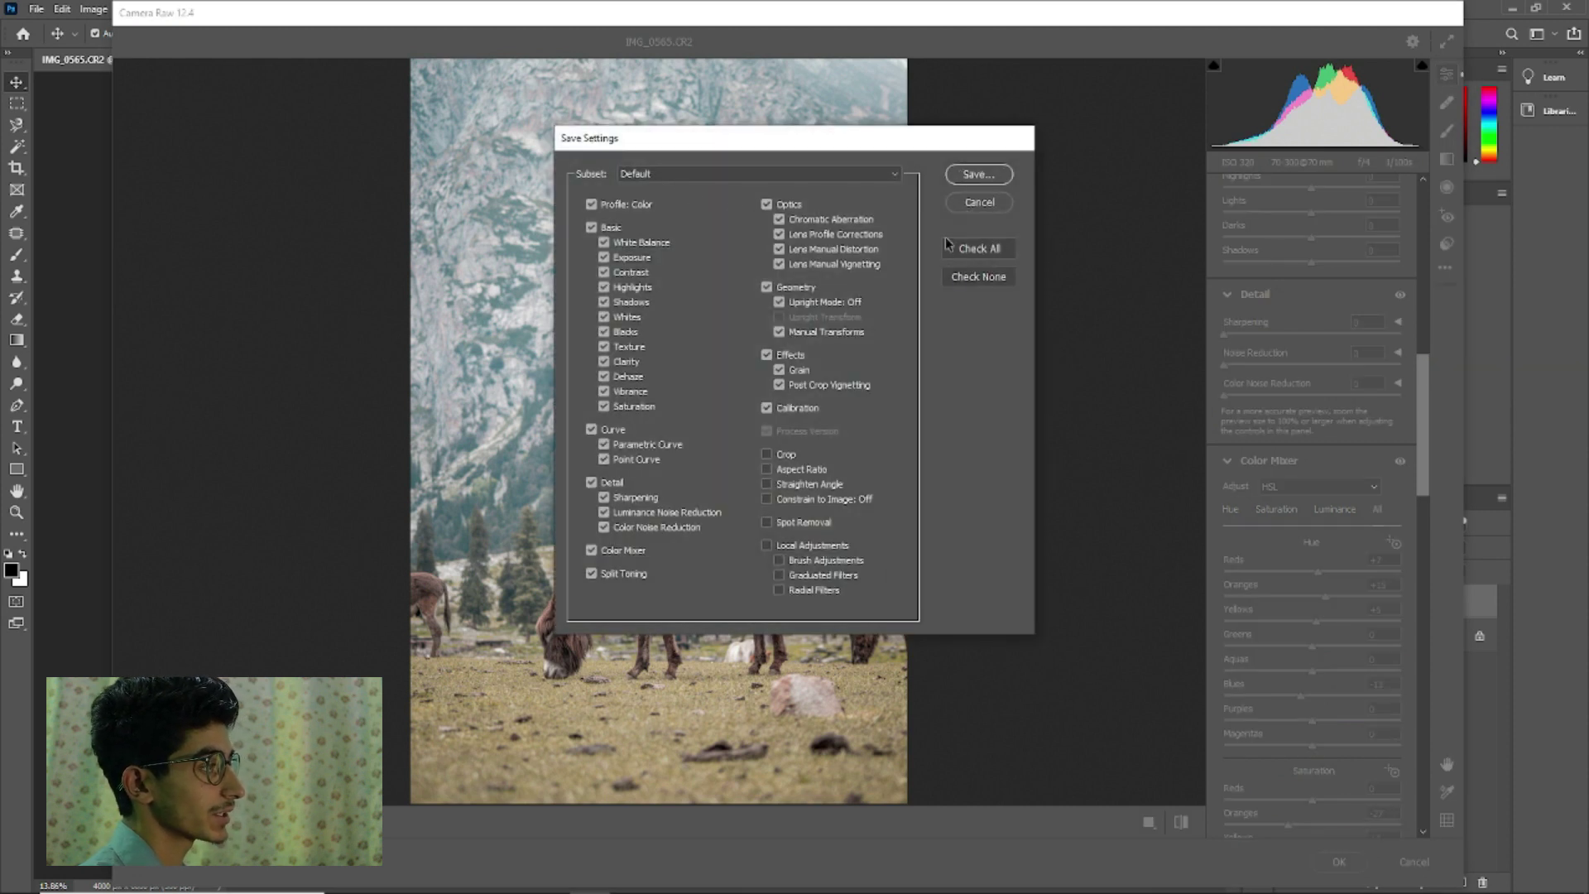
click(977, 203)
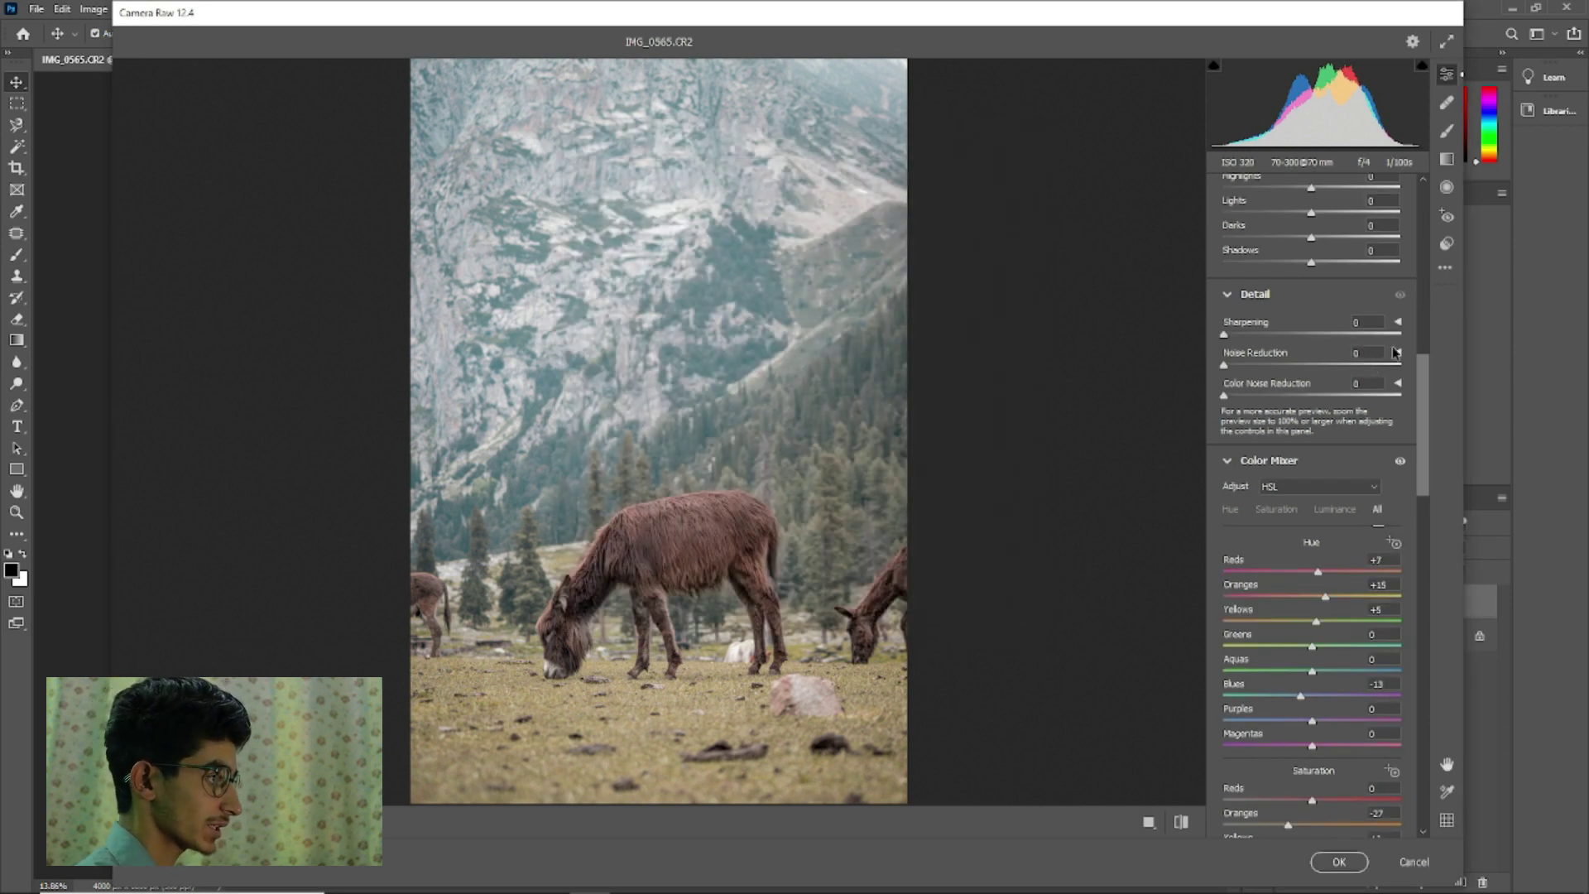
Lower the Exposure slightly and raise Texture in Camera Raw
scroll(1345, 674, up, 2)
scroll(1344, 675, up, 3)
scroll(1344, 675, up, 5)
scroll(1344, 675, up, 5)
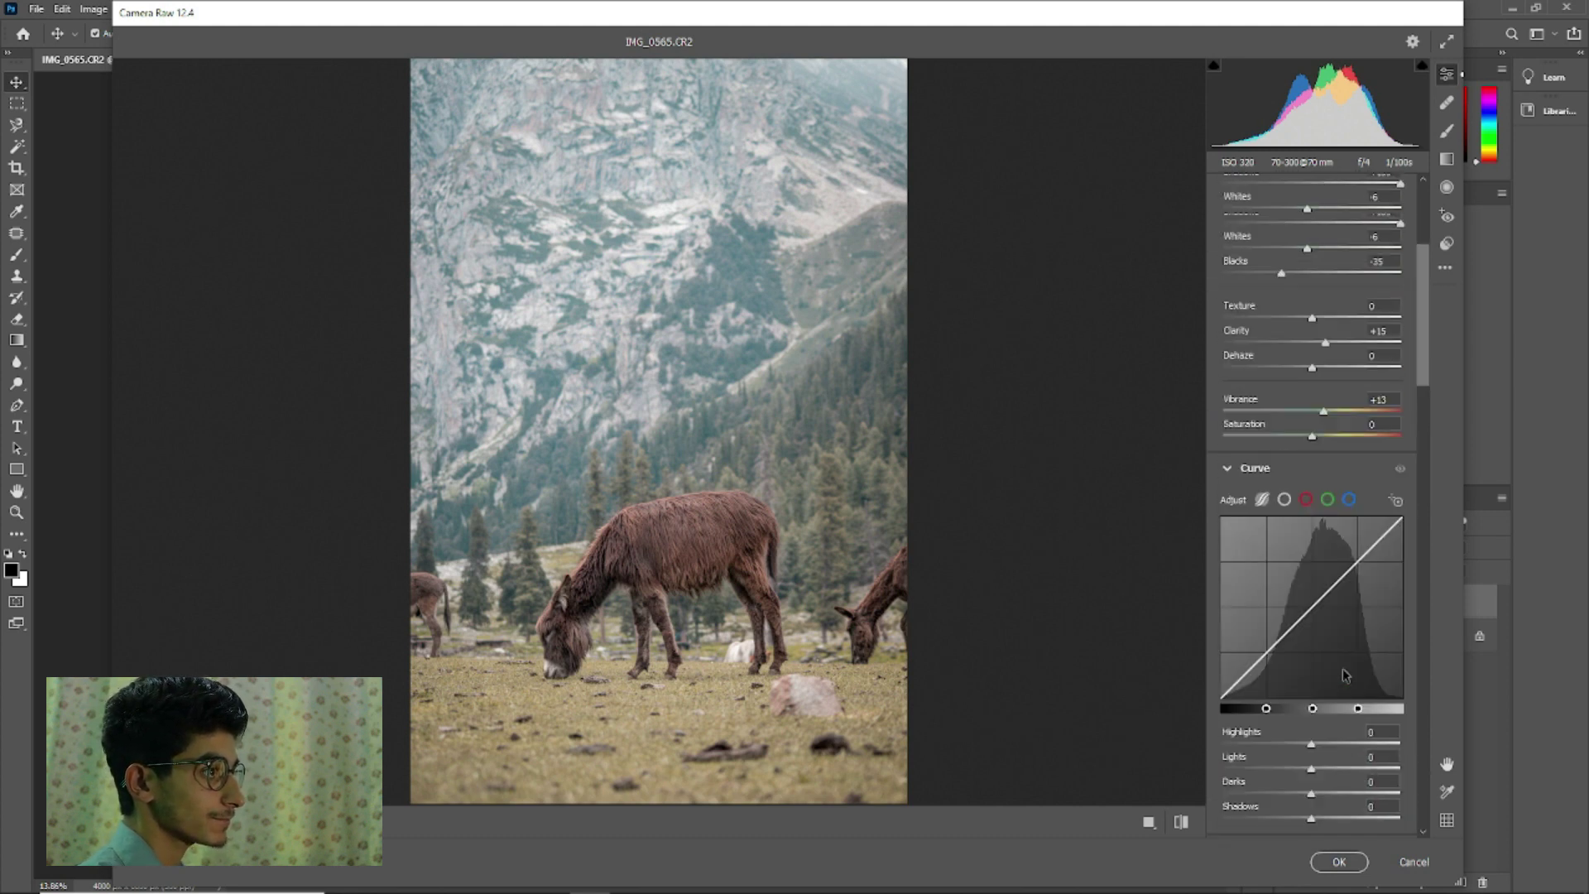
scroll(1343, 672, up, 5)
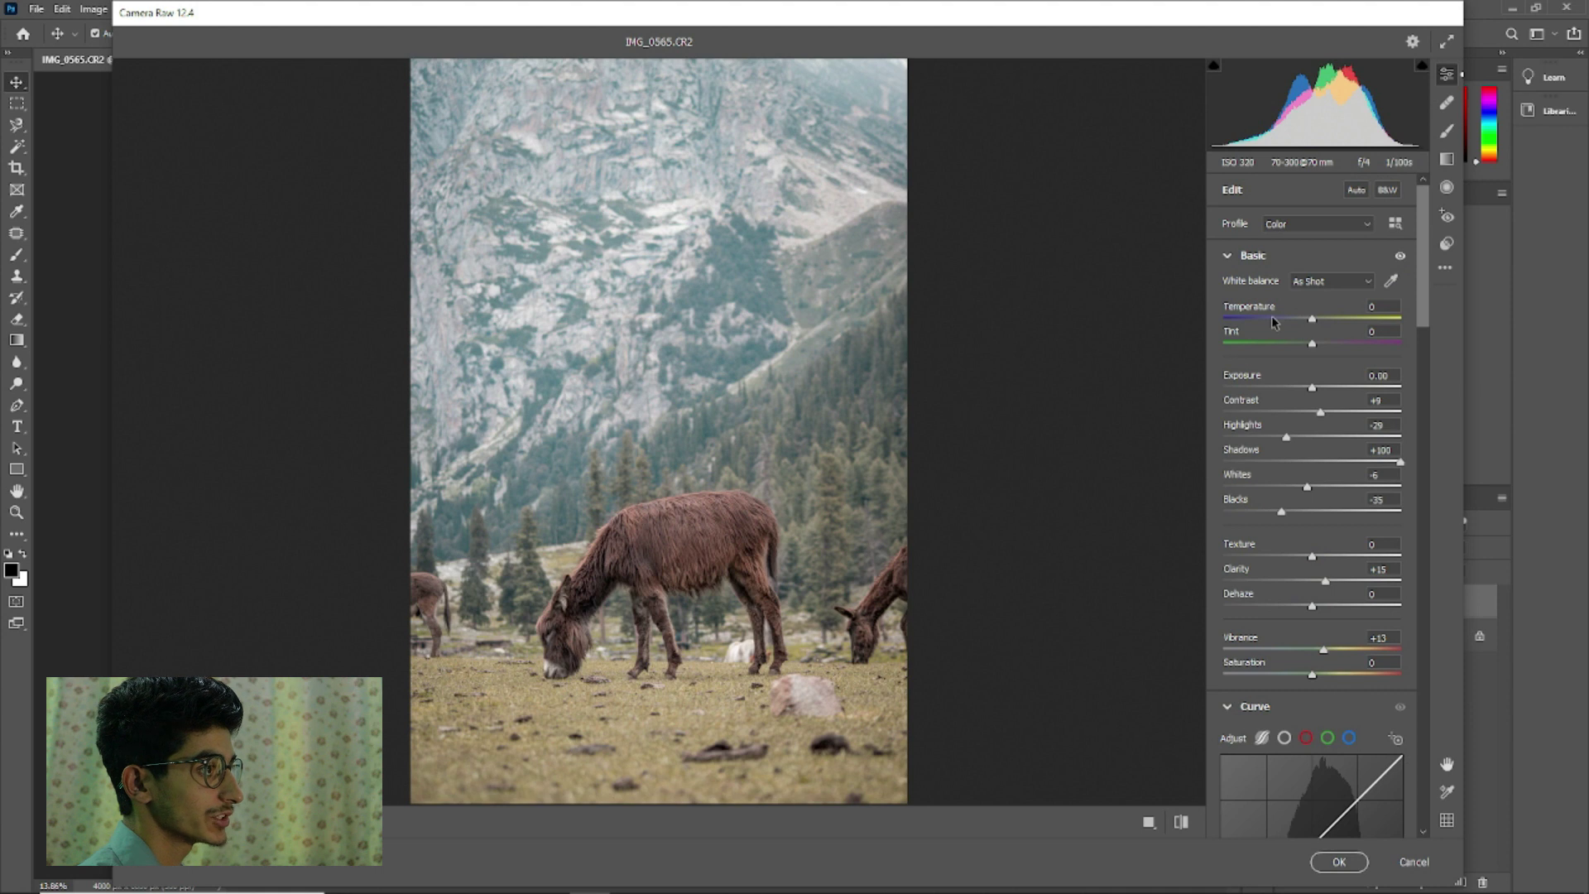
drag(1305, 378, 1320, 401)
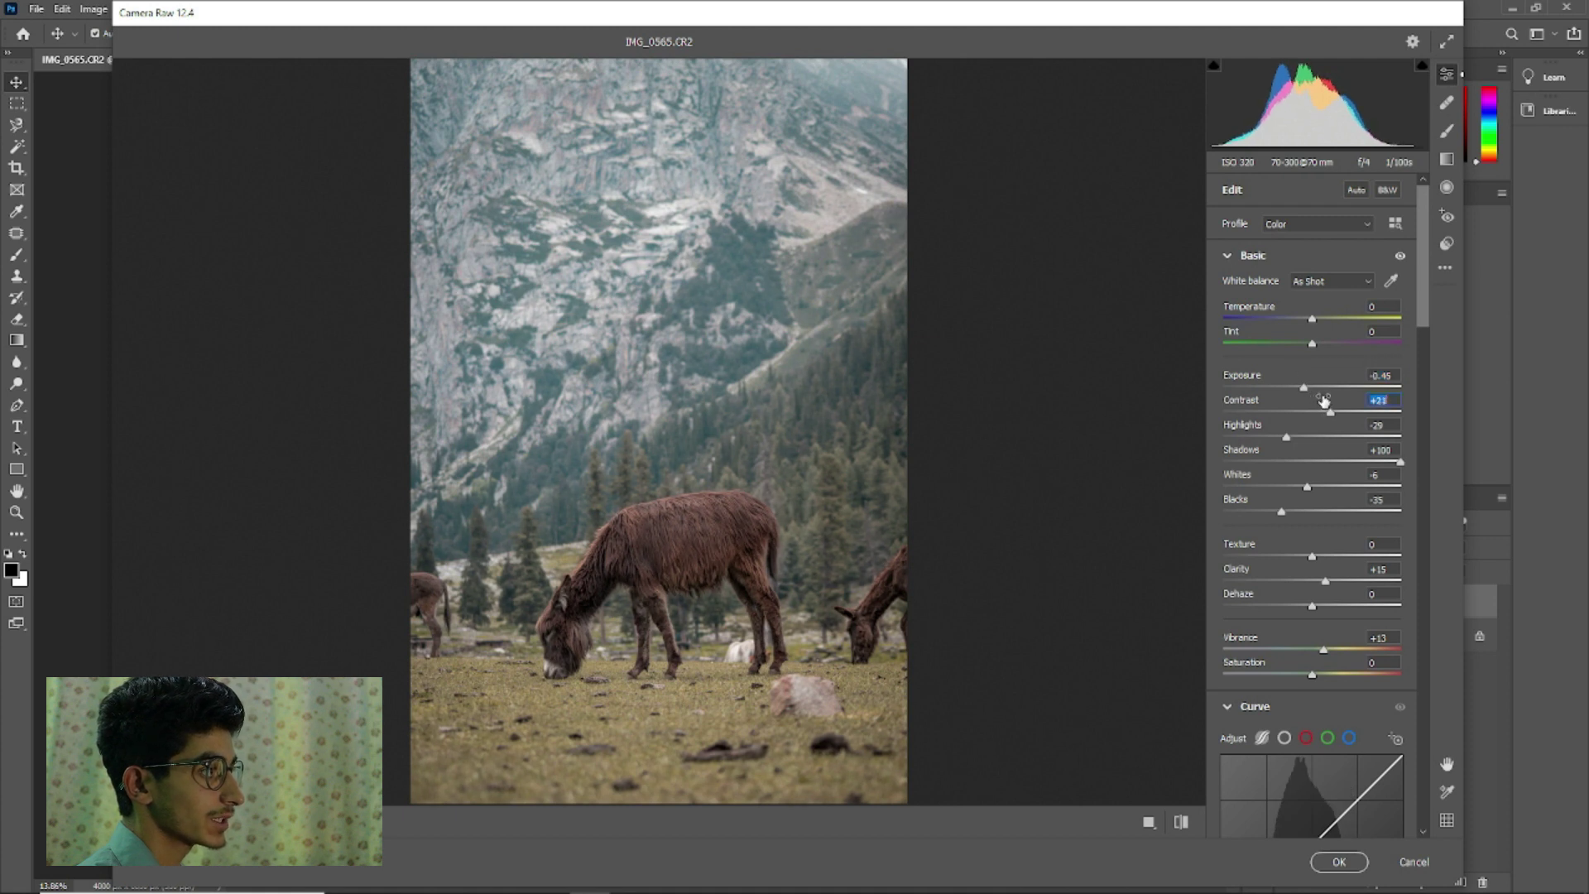
scroll(1322, 414, down, 1)
drag(1317, 466, 1330, 490)
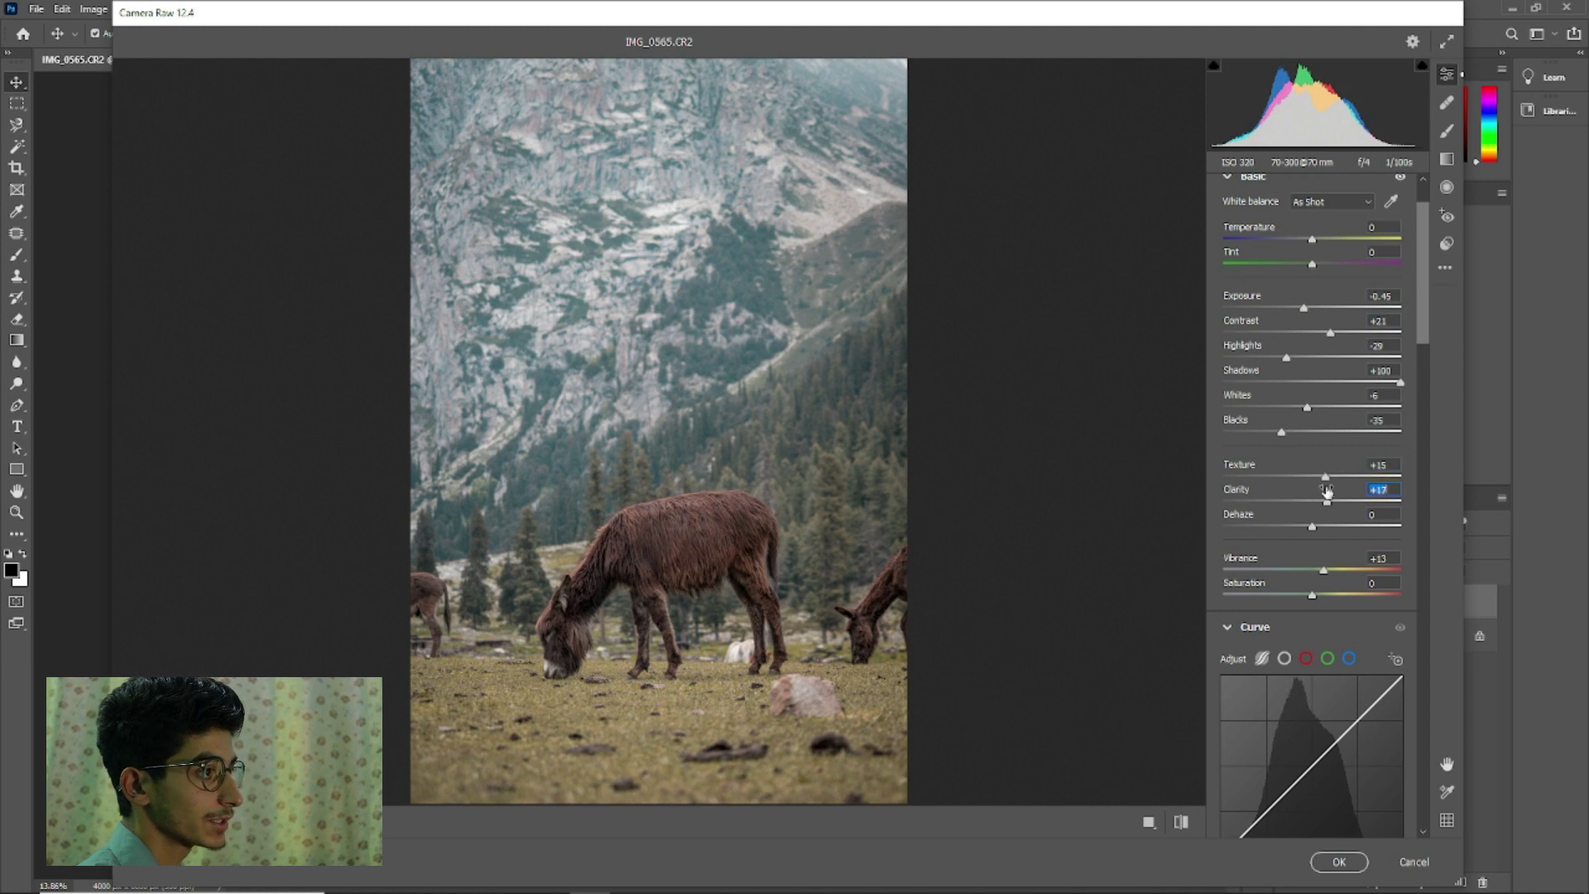
Shift the Blues hue to -67, reduce Aquas saturation, and apply the grade
scroll(1327, 503, down, 3)
scroll(1328, 505, down, 2)
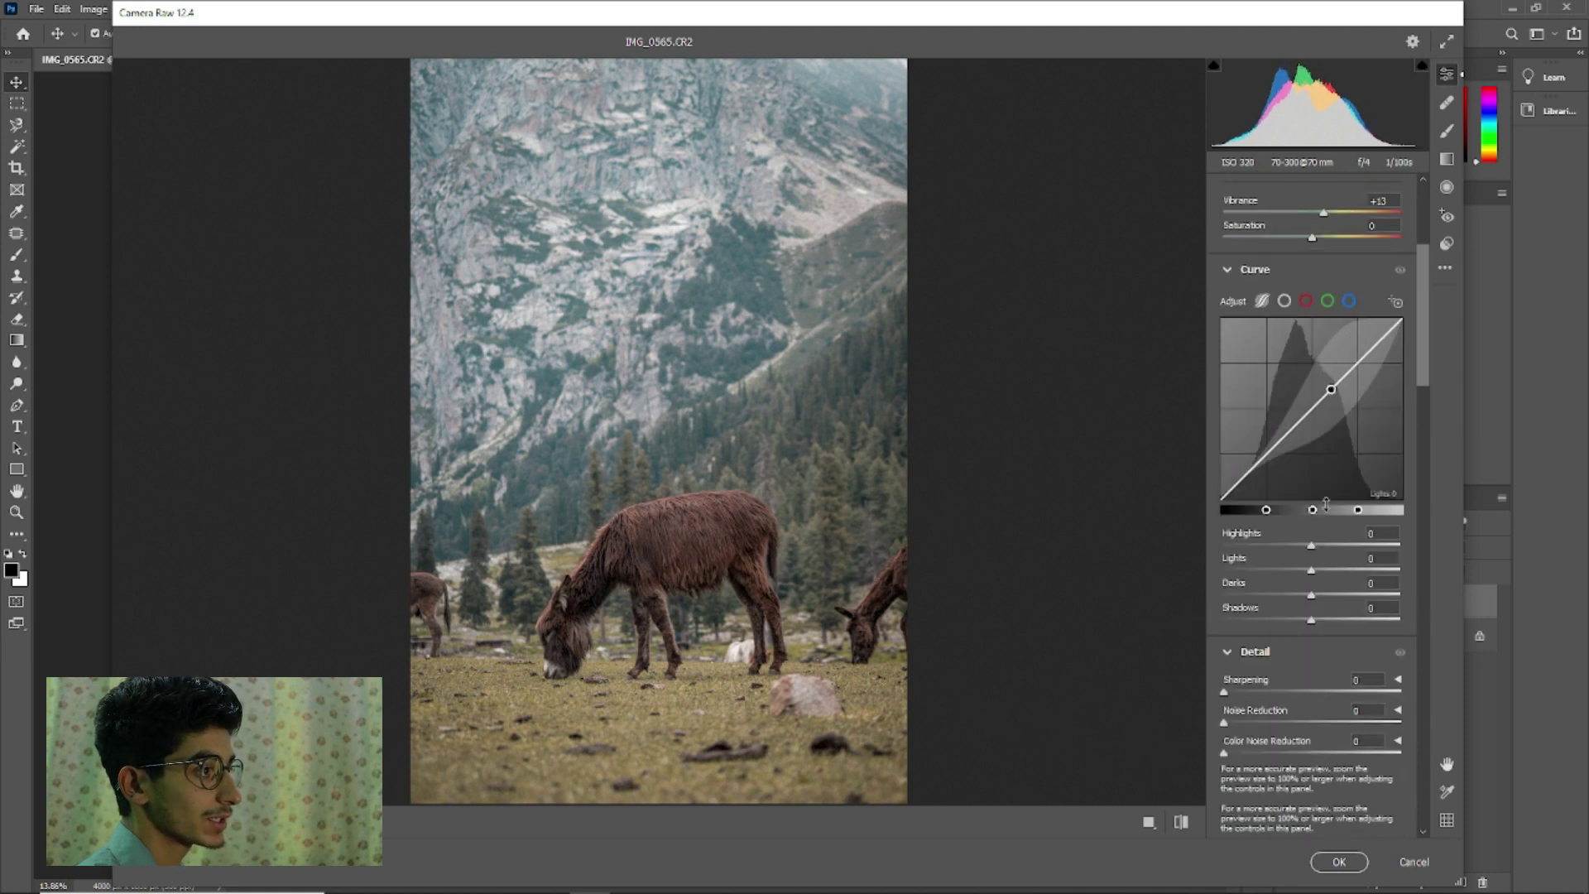
scroll(1328, 506, down, 3)
scroll(1328, 509, down, 4)
scroll(1328, 508, down, 2)
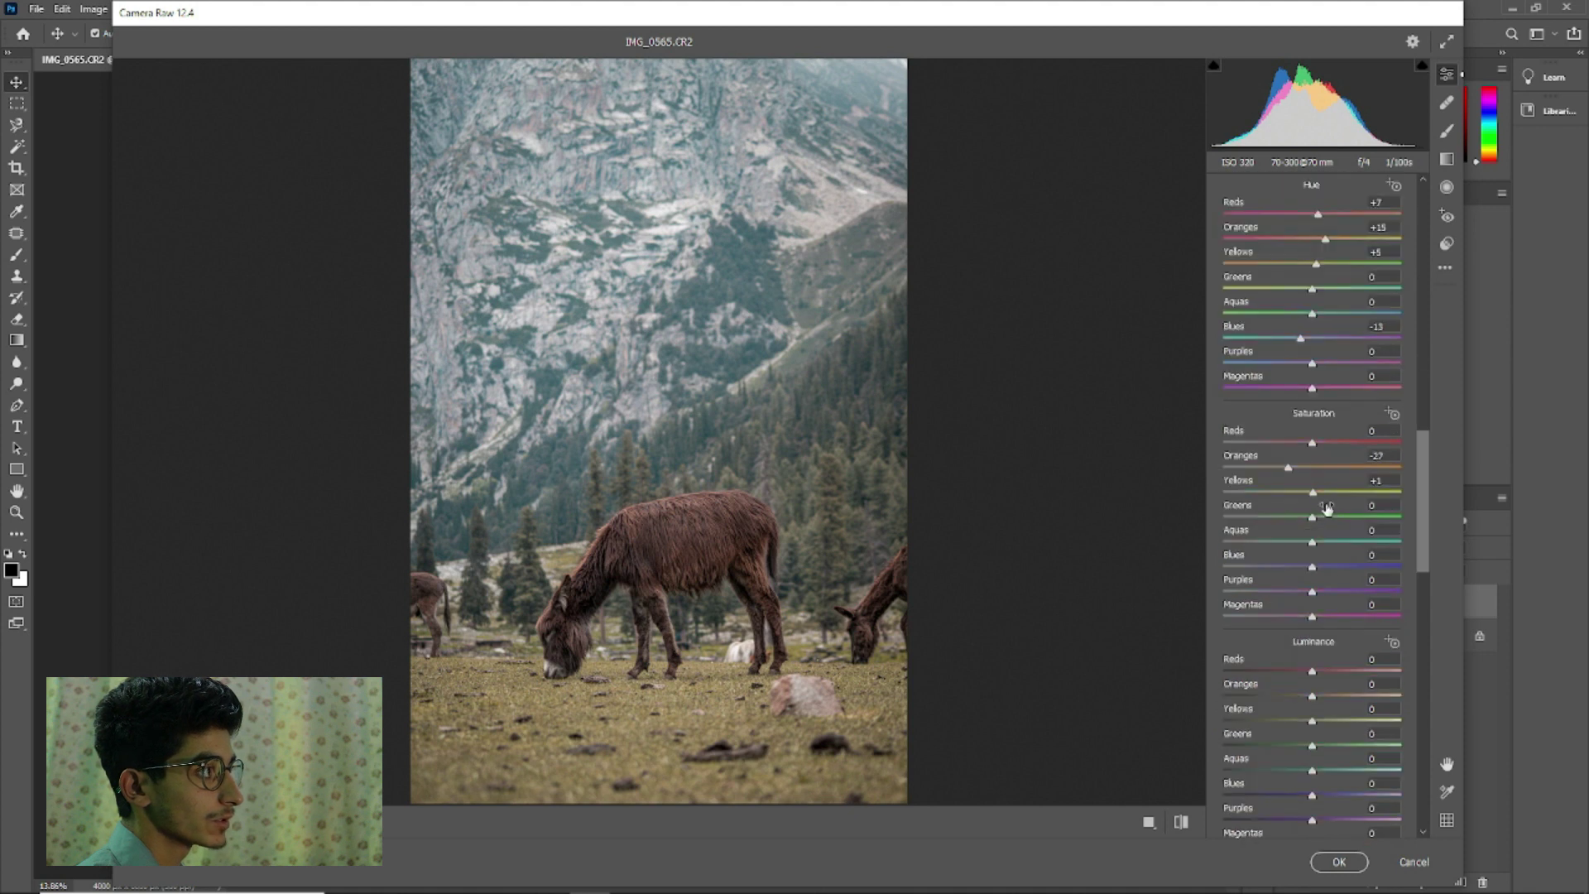
scroll(1319, 515, up, 3)
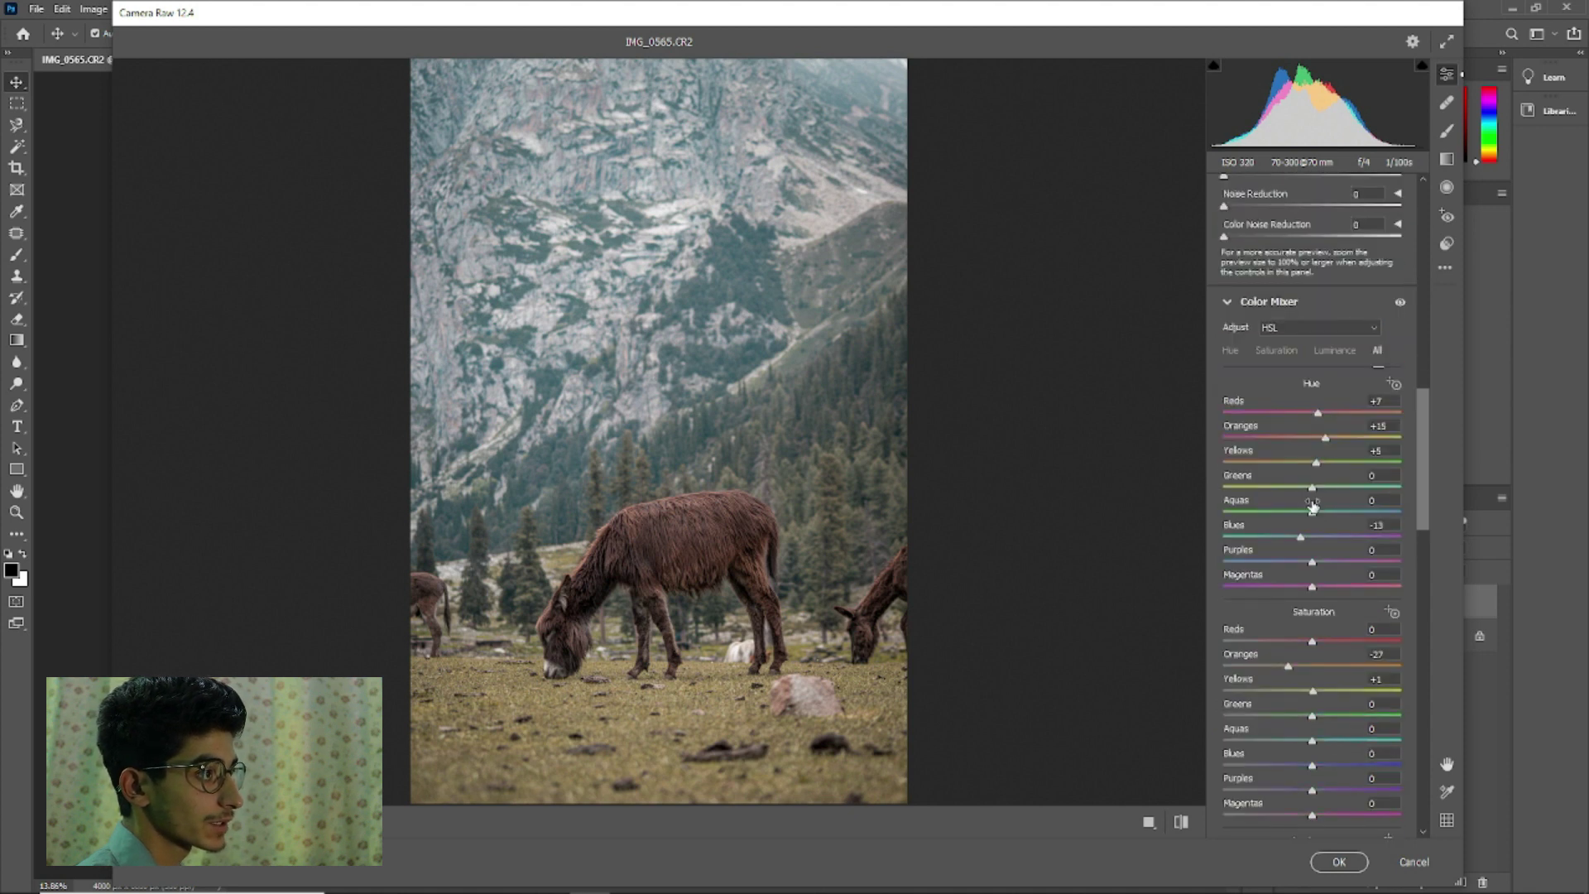
mouse_move(1302, 533)
mouse_down()
mouse_move(1262, 537)
mouse_move(1280, 511)
mouse_up()
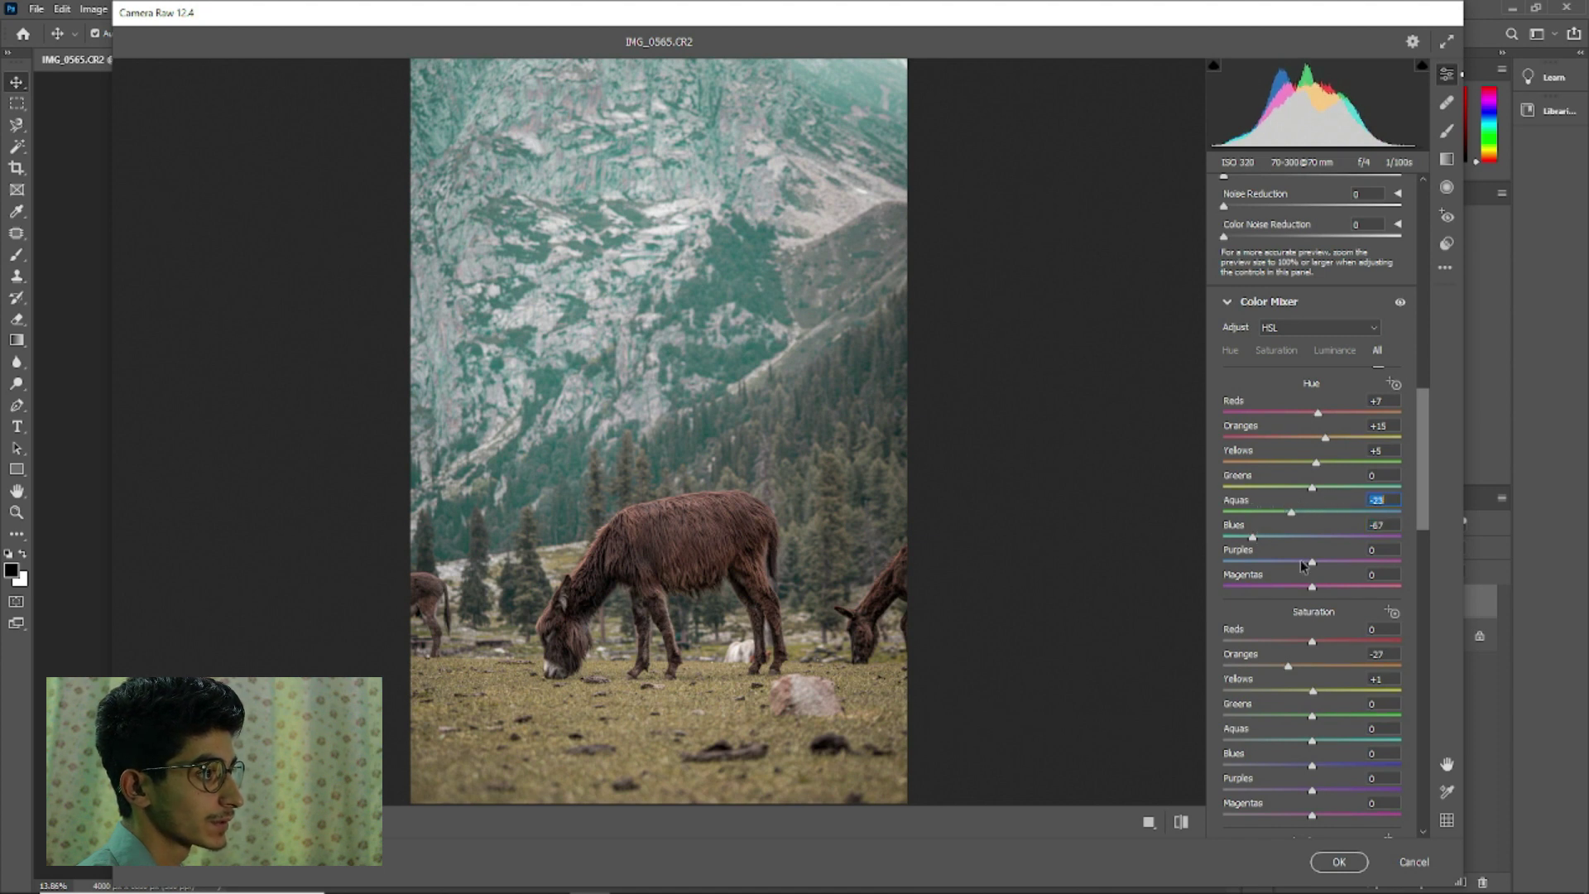
scroll(1301, 567, down, 3)
drag(1295, 618, 1266, 618)
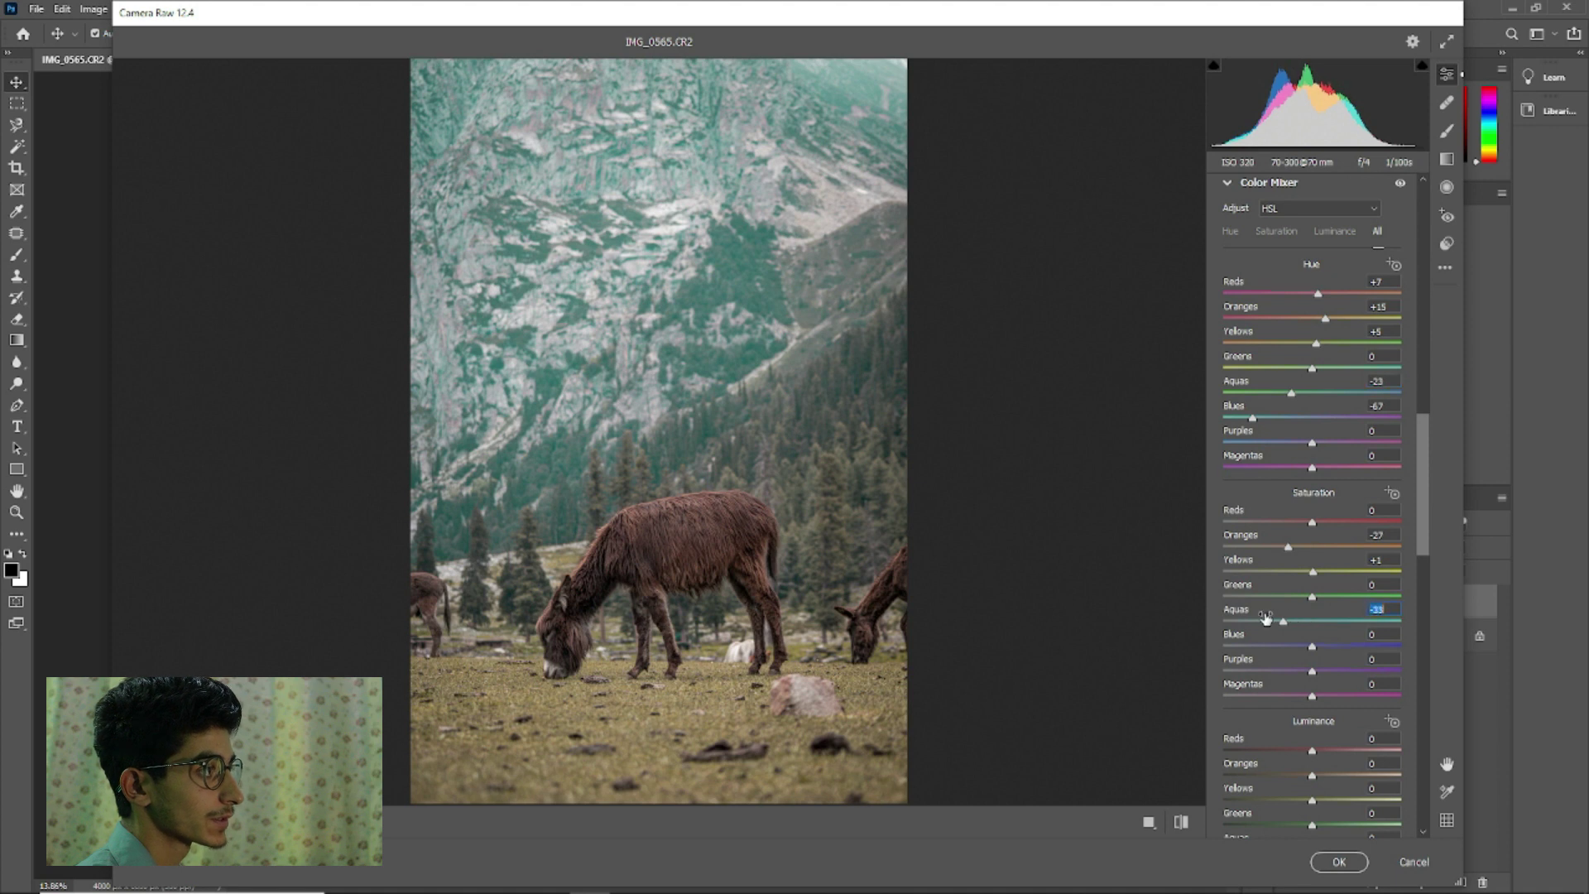
click(1337, 861)
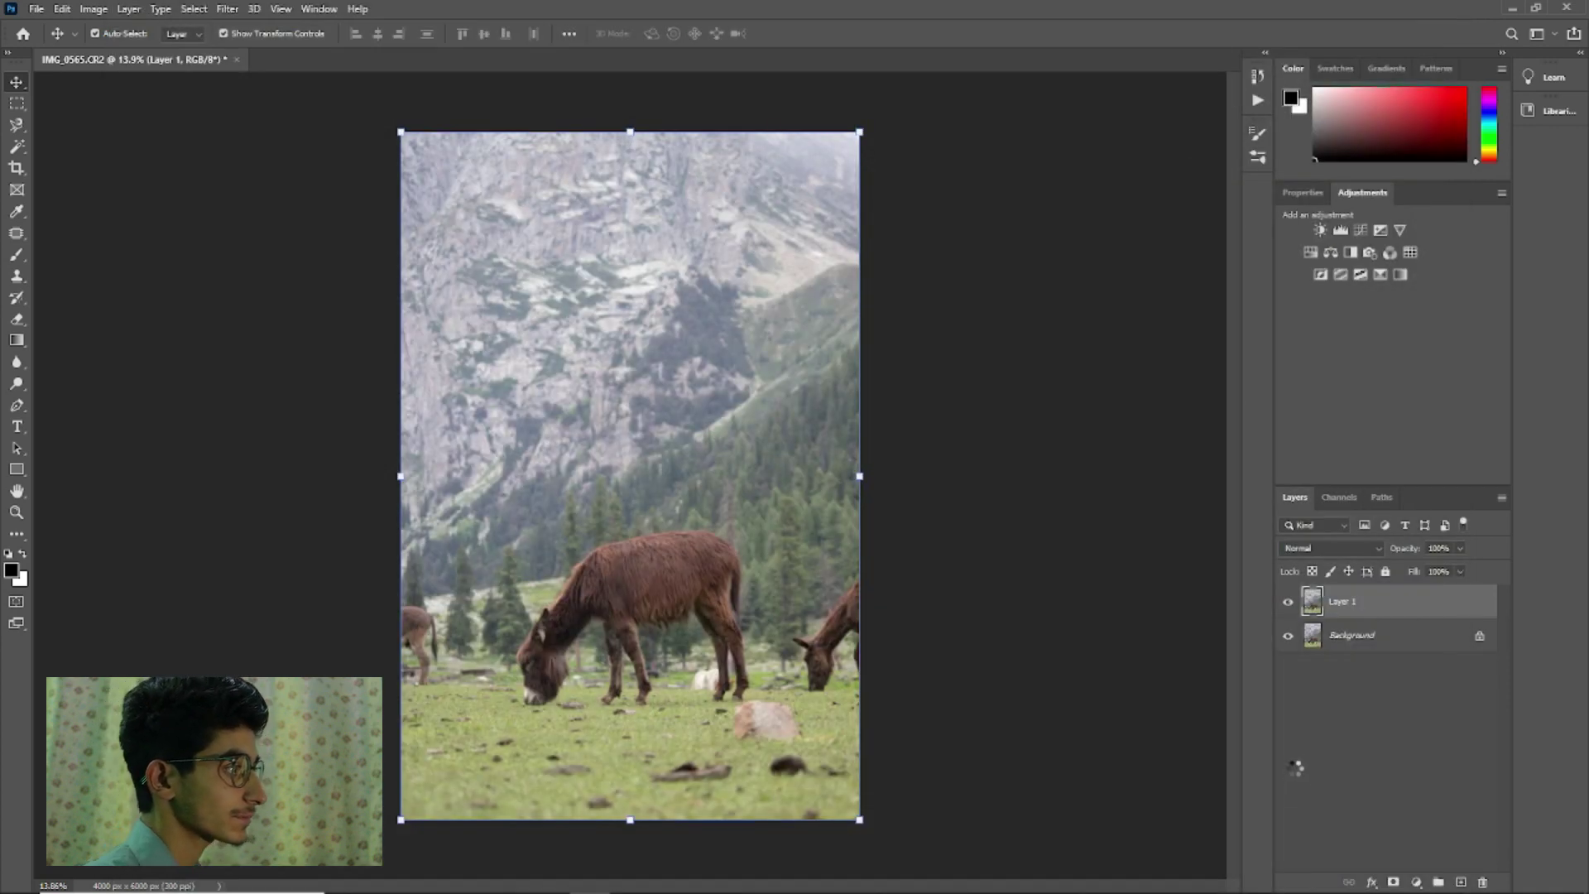
Toggle Layer 1's visibility to compare the grade against the original photo
click(1298, 745)
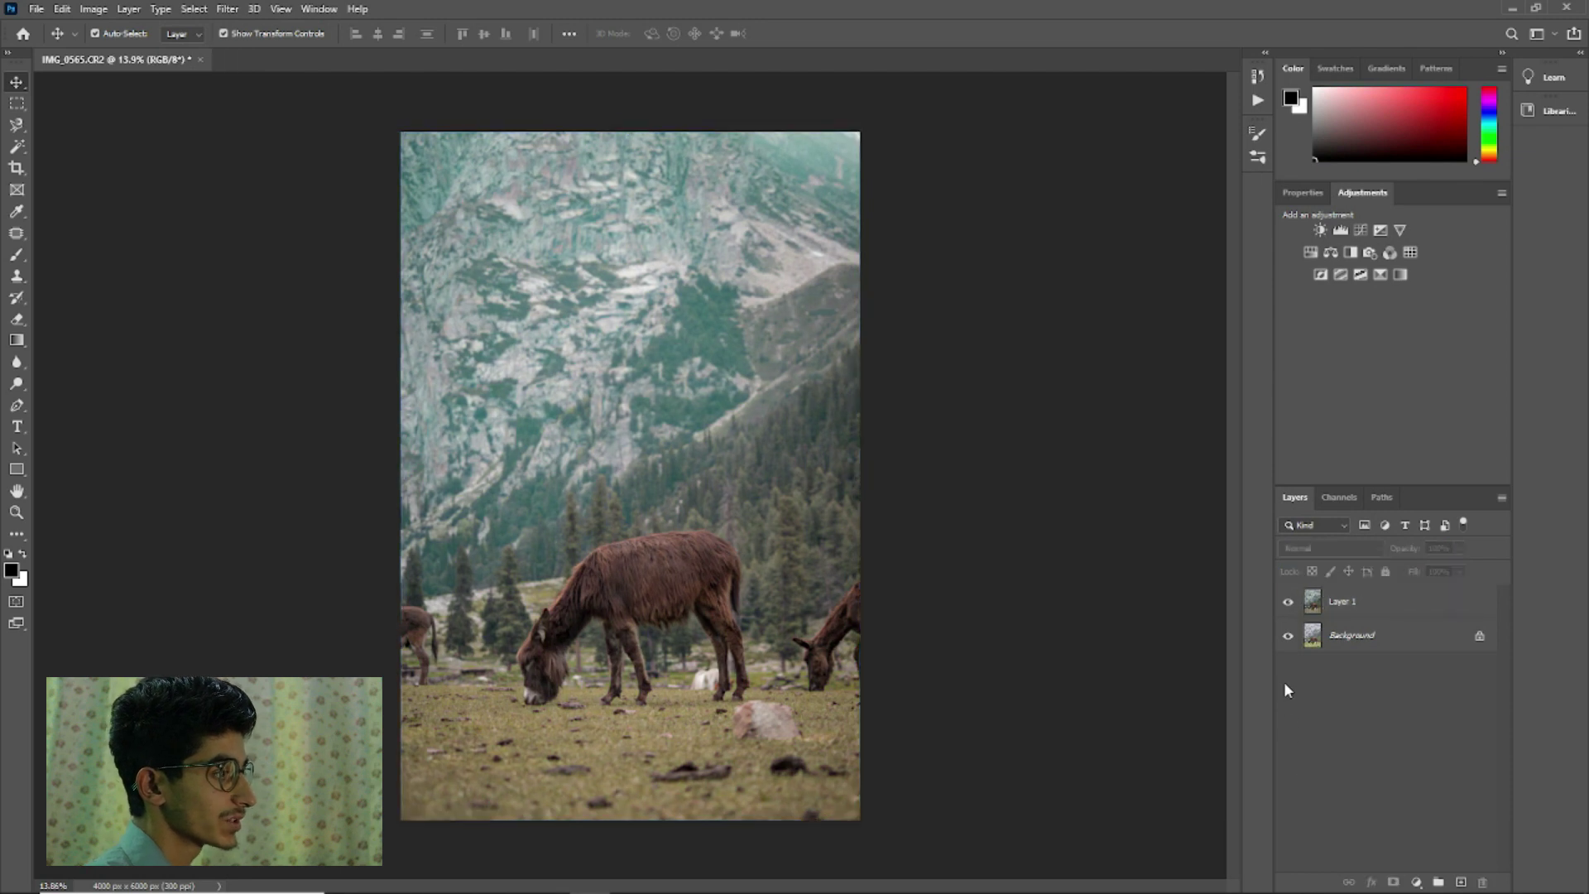
click(1288, 604)
click(1288, 605)
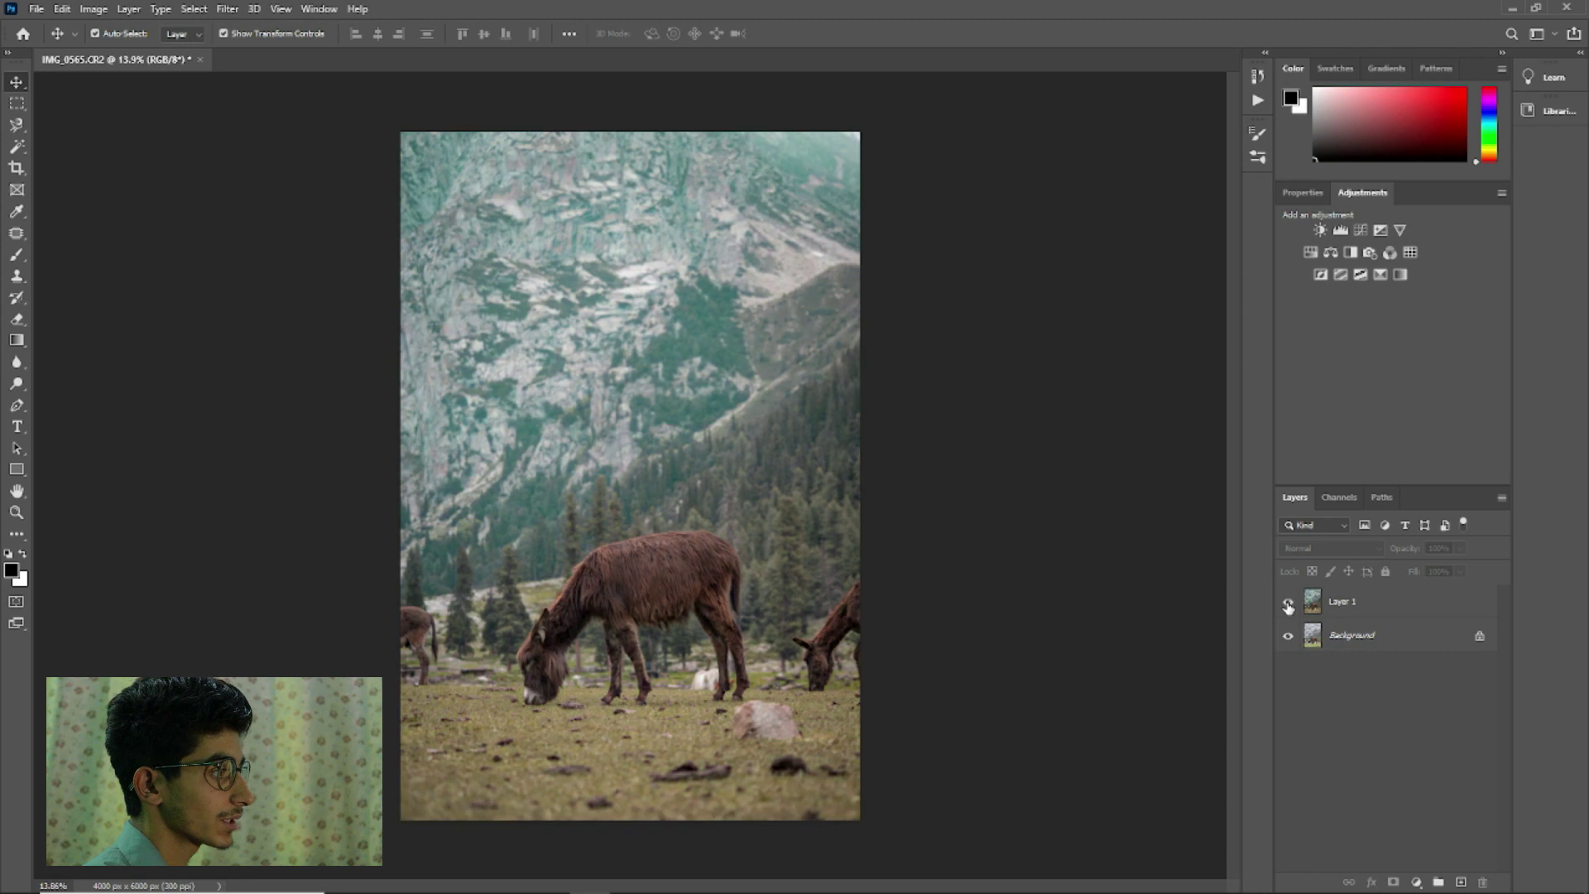
click(1288, 605)
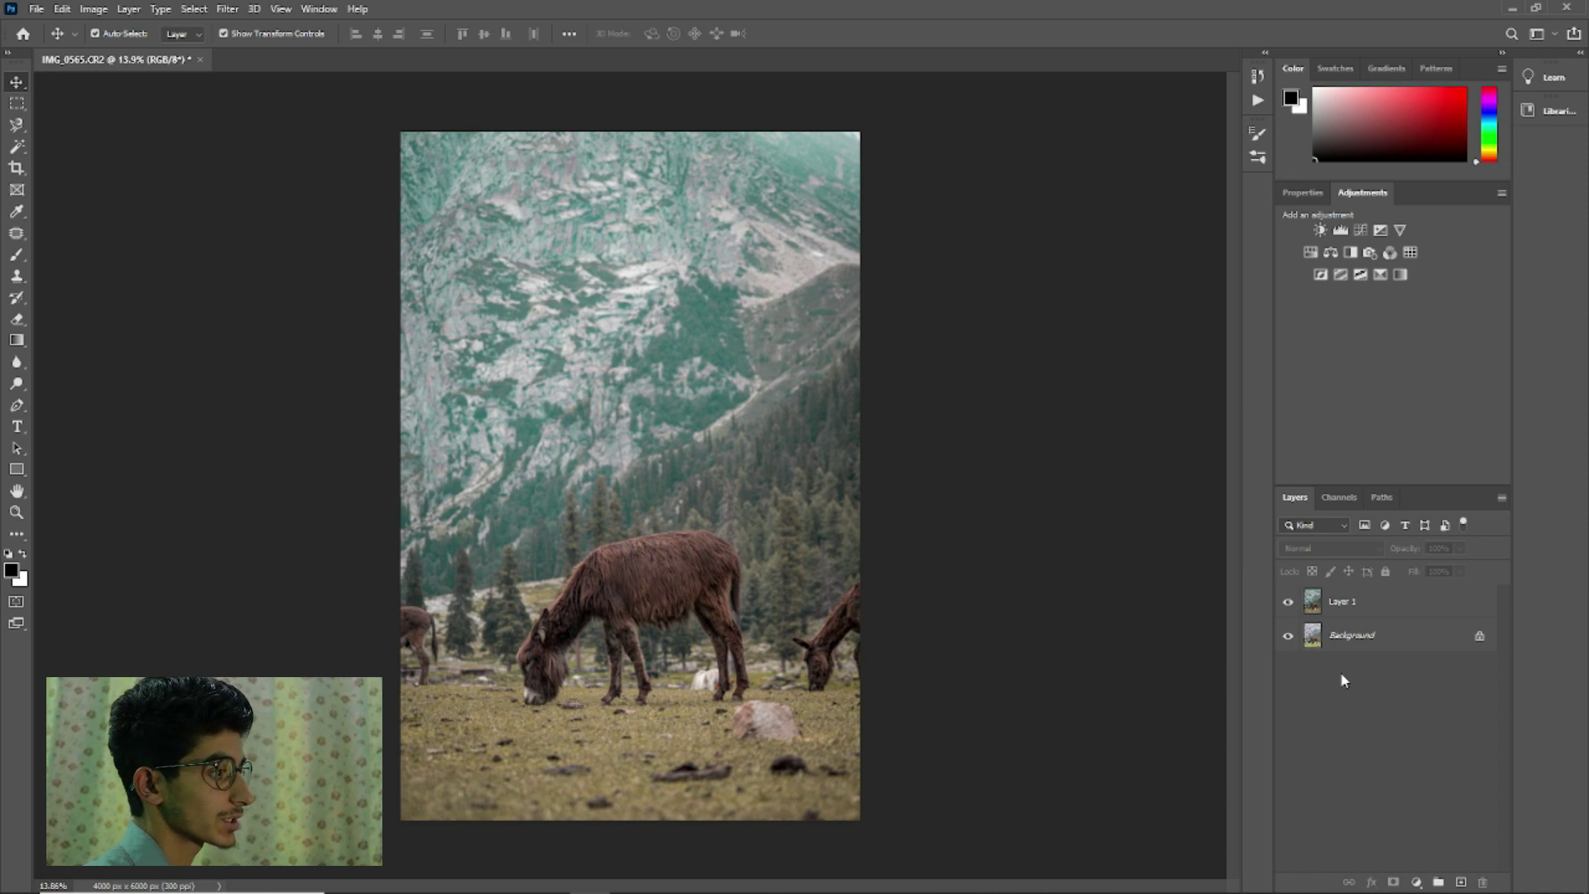
Duplicate Layer 1 into Layer 1 copy
click(1329, 609)
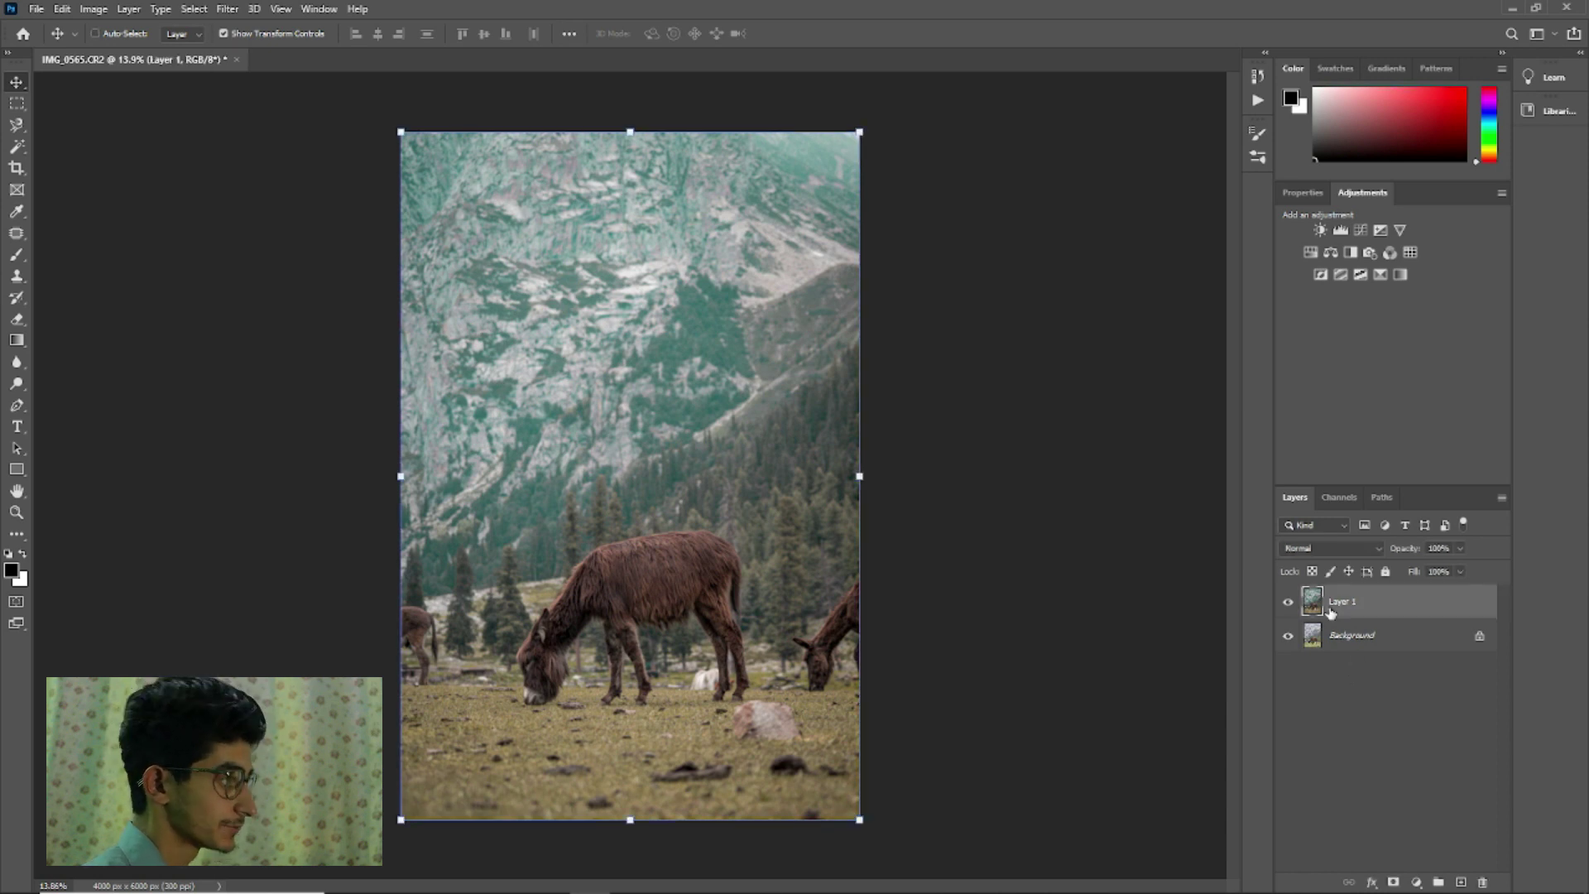
key(ctrl+j)
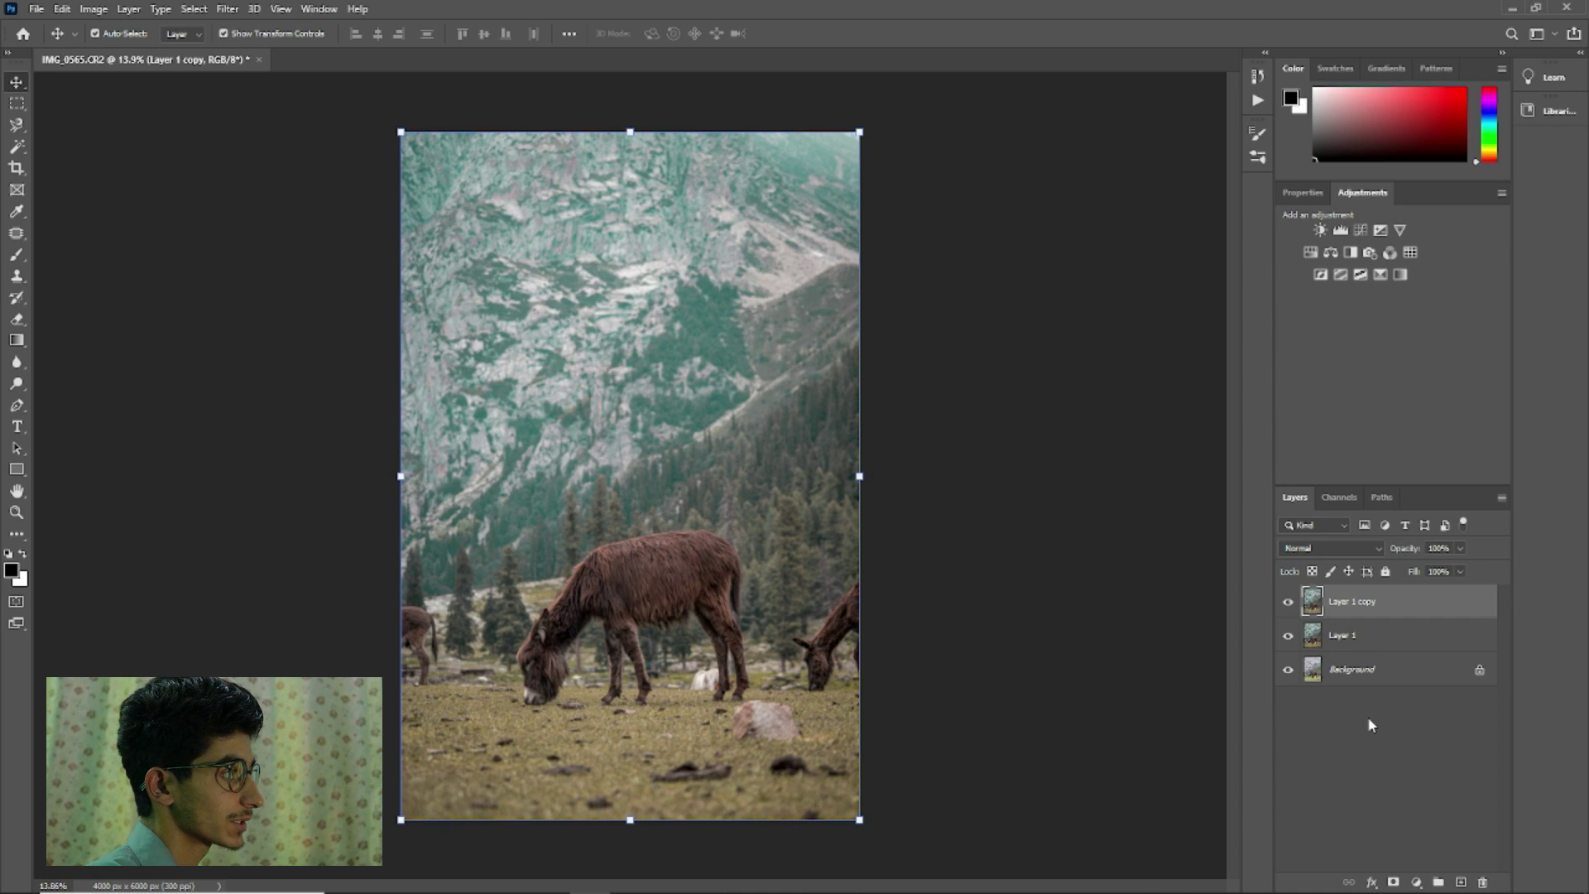
click(1372, 725)
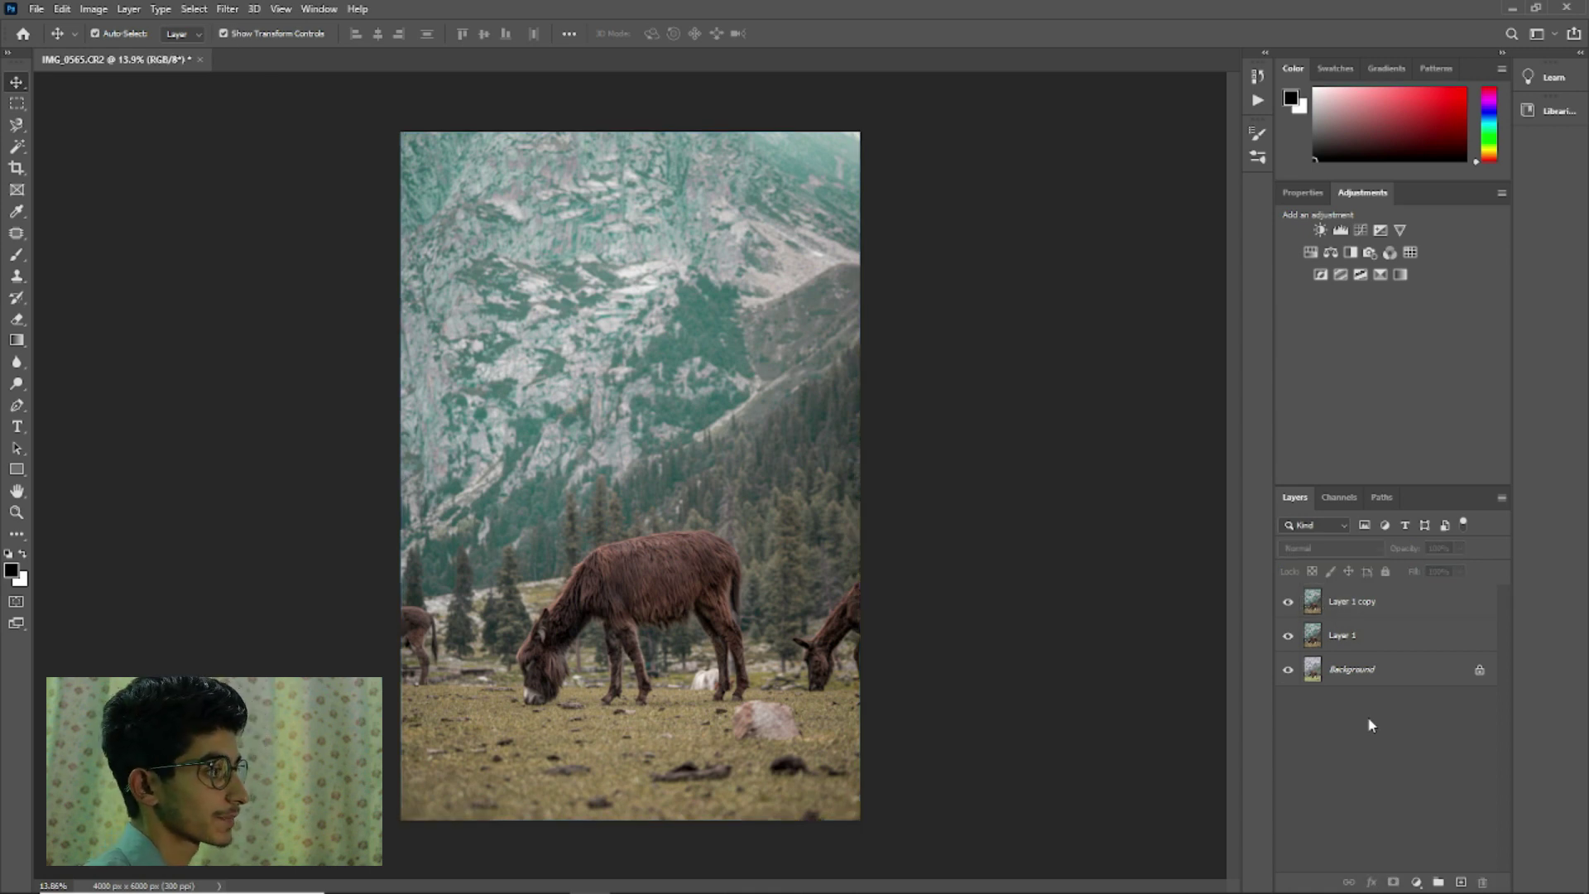
key(ctrl+shift+x)
Zoom in and warp the donkey's belly fur so its lower edge hangs further down
key(ctrl+plus)
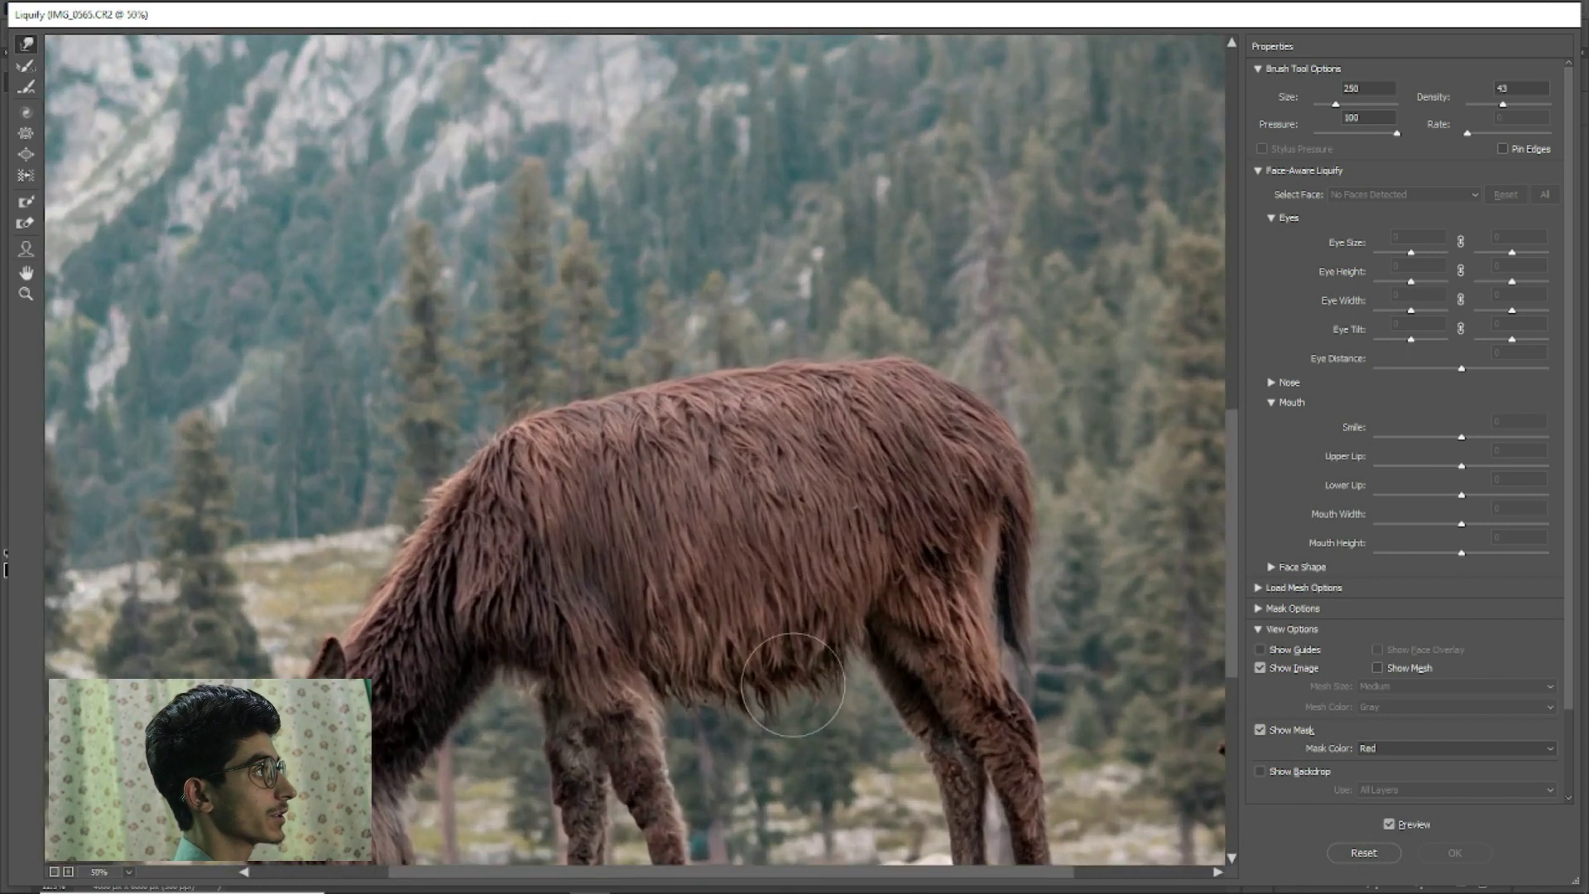
alt+scroll(702, 480, up, 2)
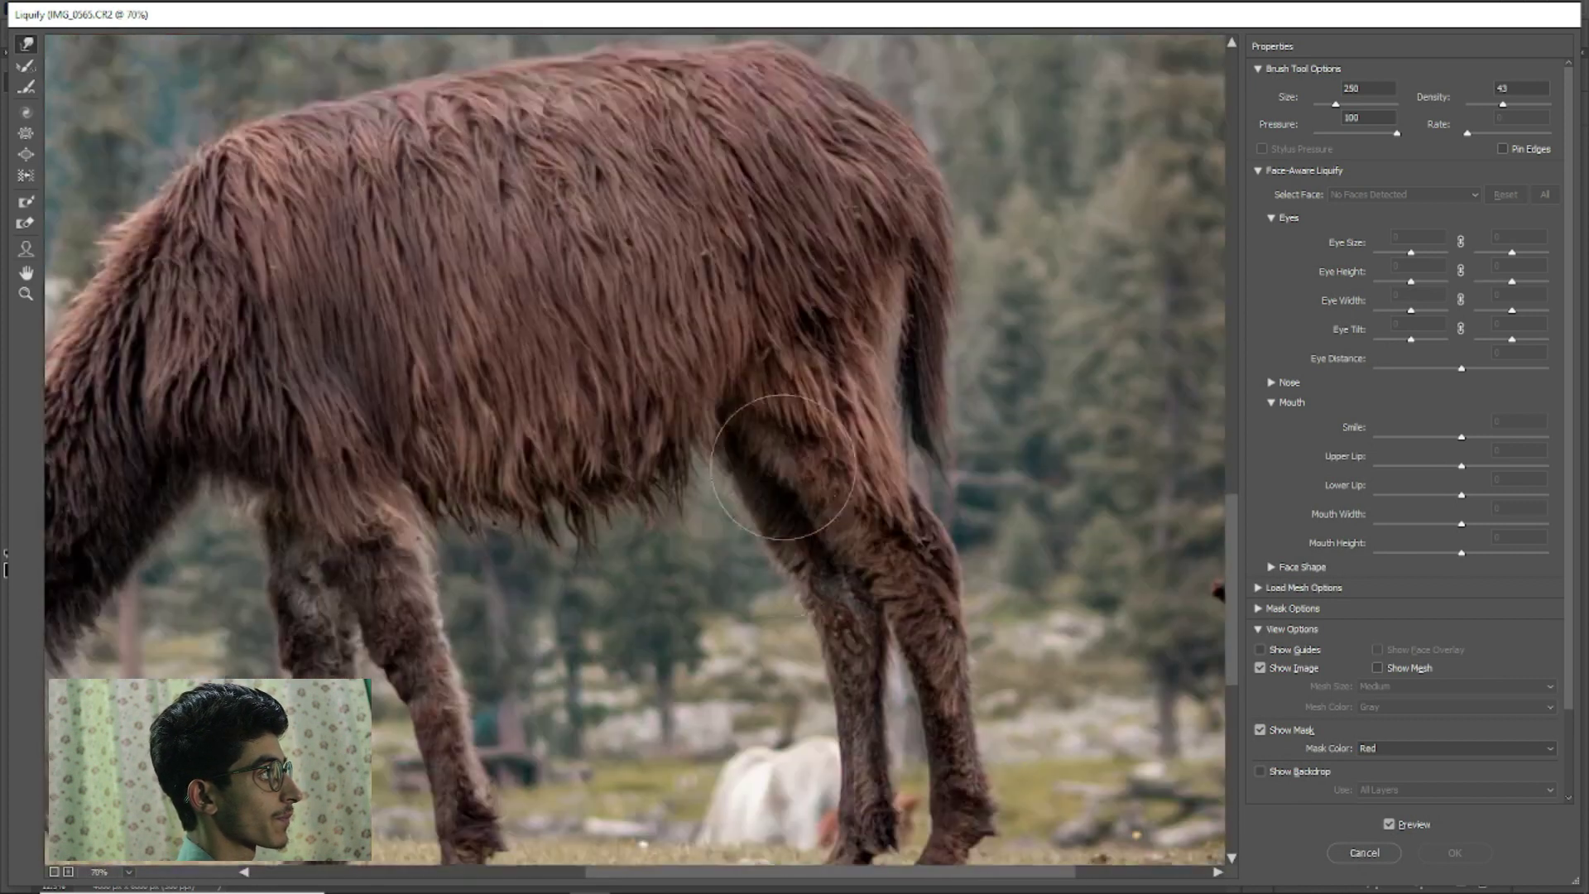
alt+scroll(702, 480, up, 1)
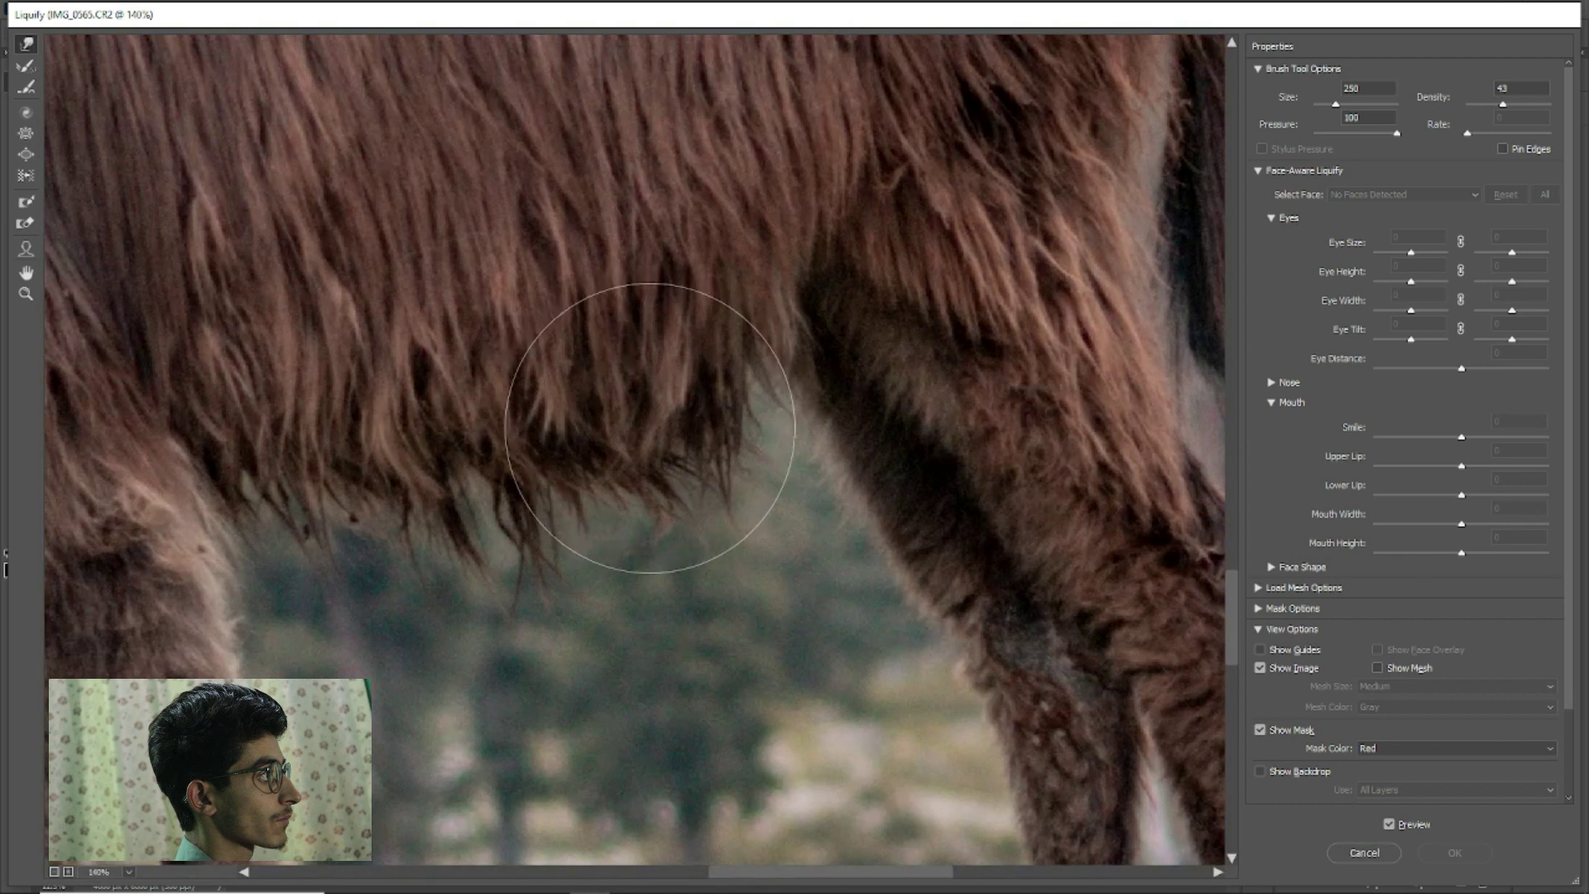
drag(355, 497, 355, 481)
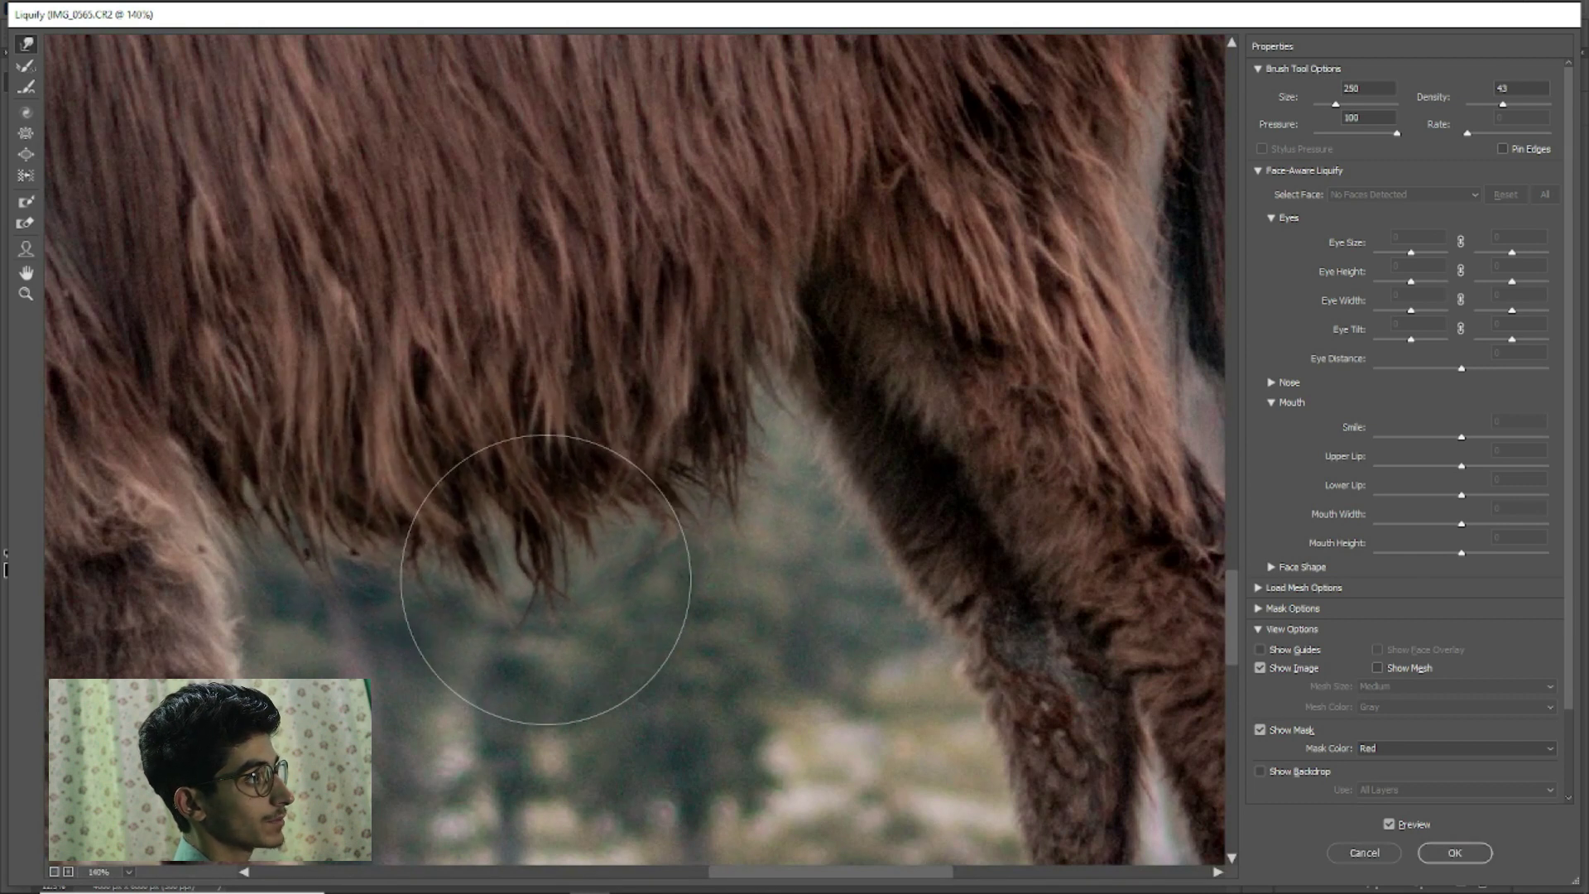
Adjust the Liquify view and settings, then commit the belly-fur warp
alt+scroll(558, 548, down, 1)
alt+scroll(756, 356, down, 1)
alt+scroll(756, 356, up, 2)
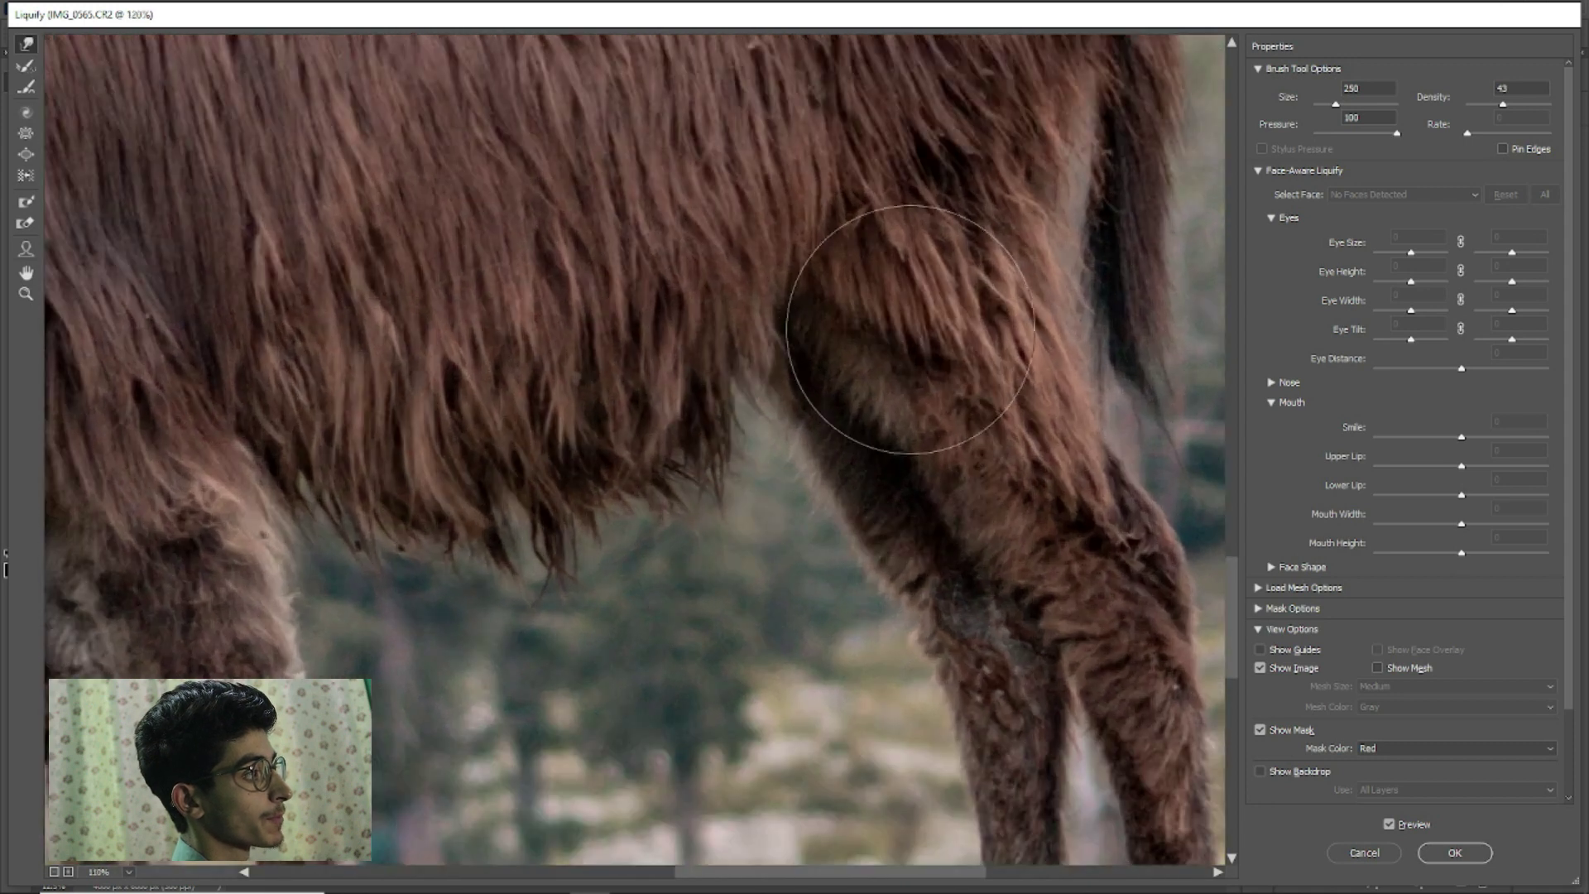
alt+scroll(1063, 462, down, 1)
alt+scroll(1026, 373, up, 1)
alt+scroll(989, 347, up, 1)
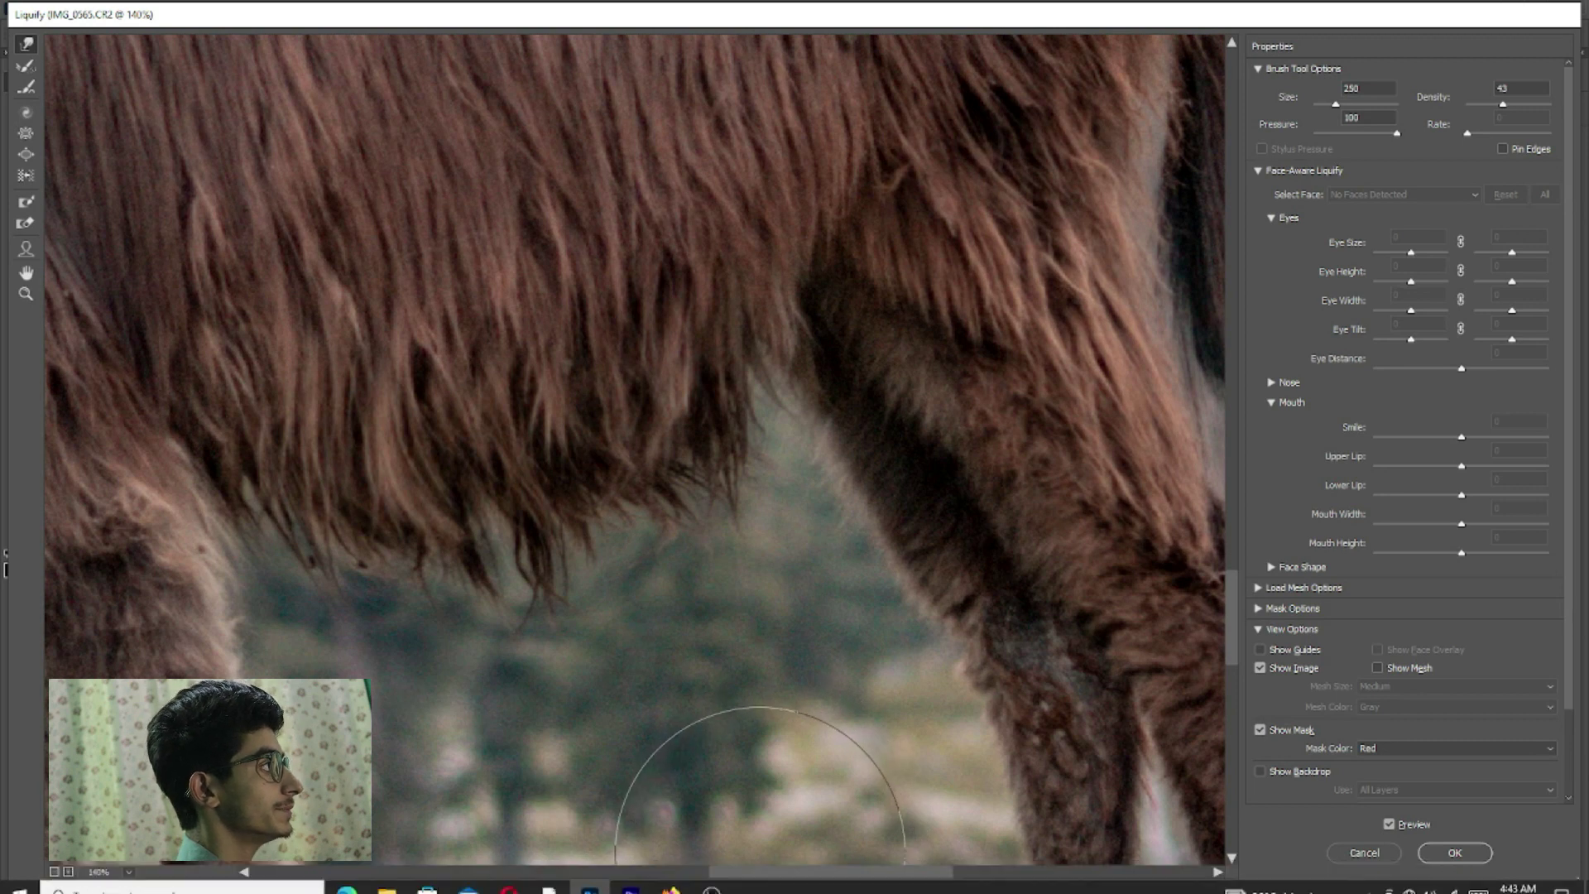
drag(780, 876, 992, 876)
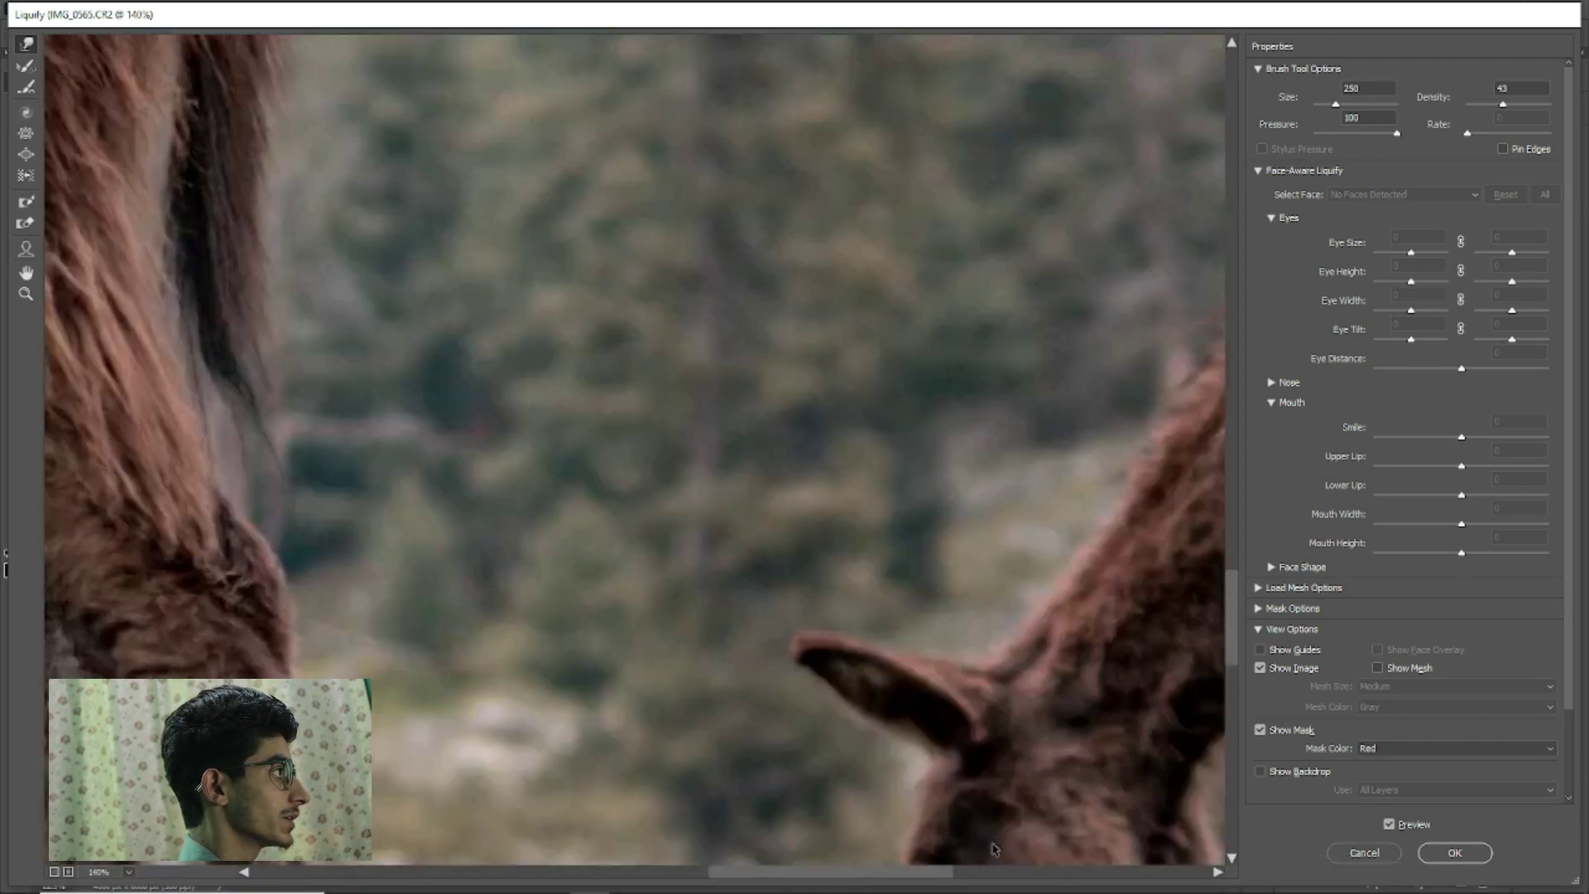
scroll(266, 540, down, 3)
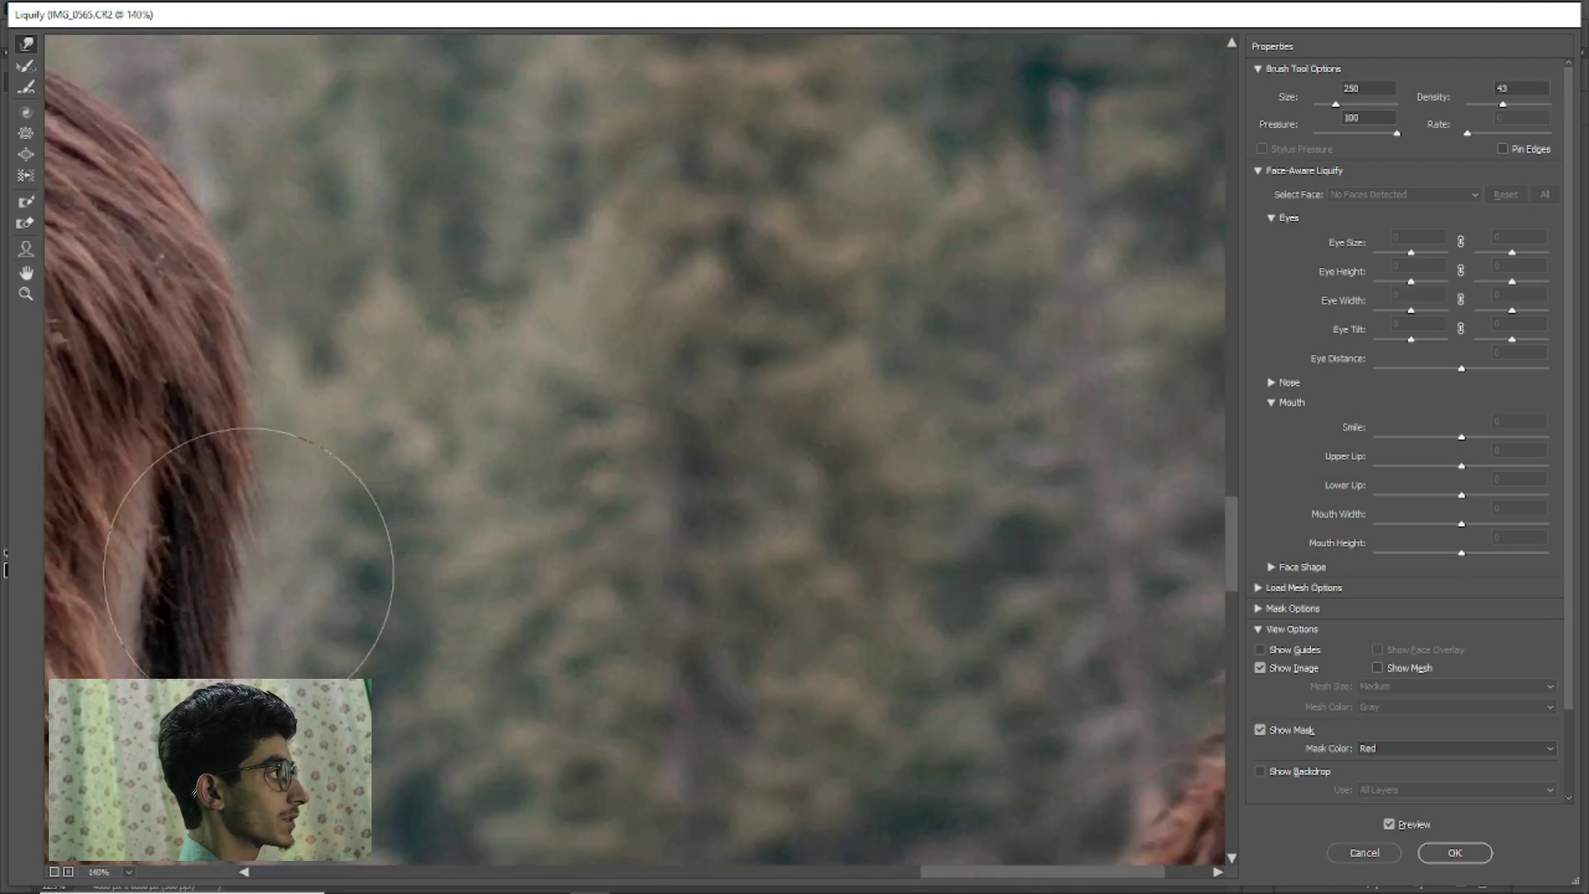
scroll(273, 646, down, 1)
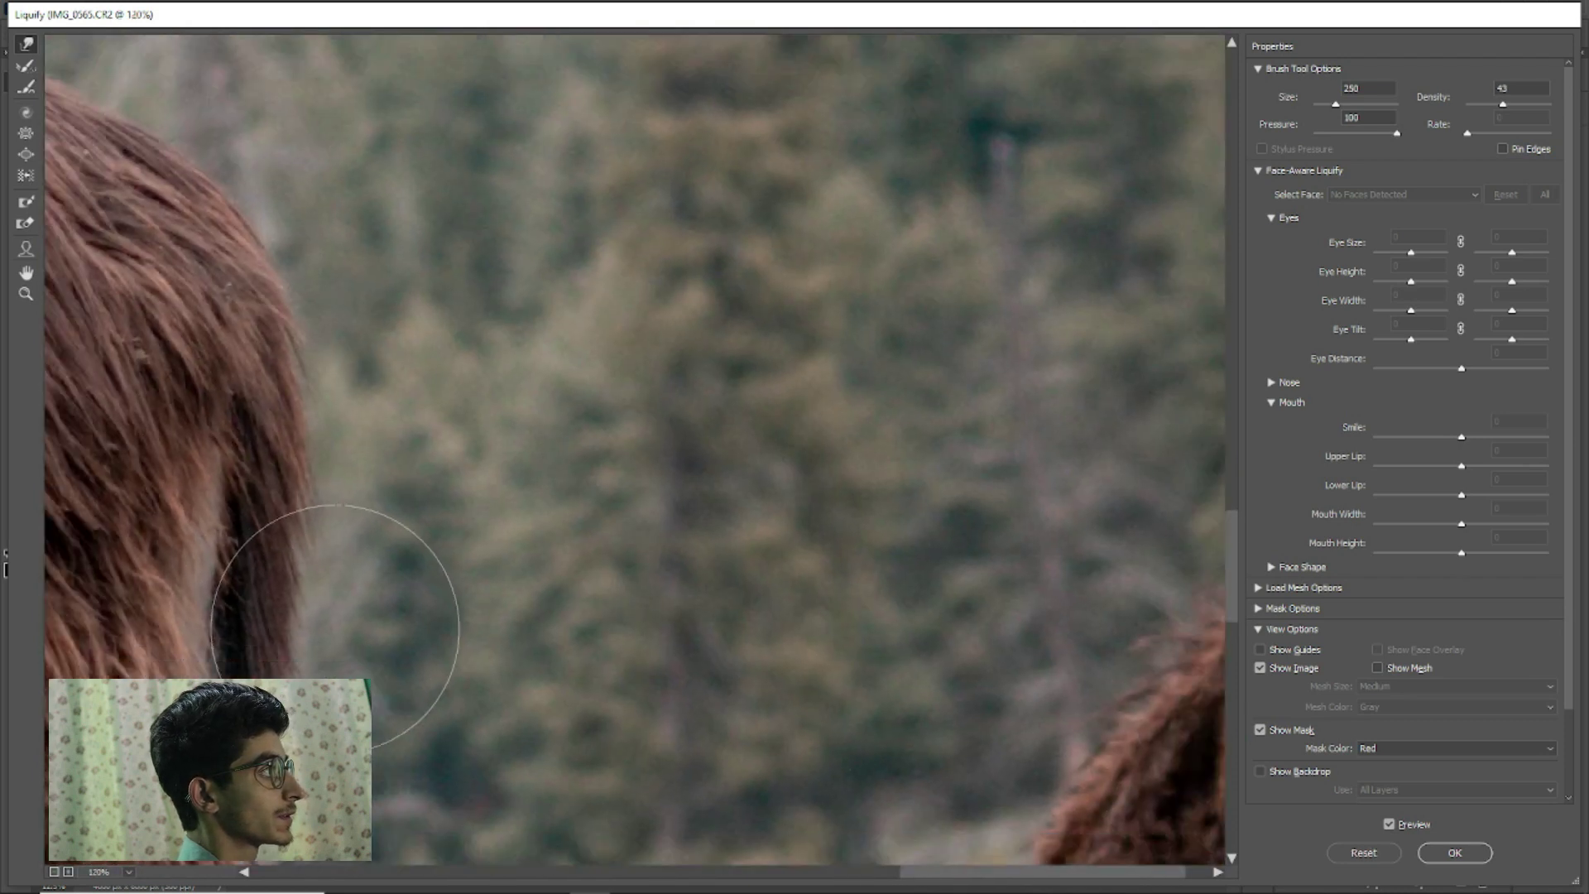
scroll(337, 604, down, 1)
scroll(373, 539, down, 1)
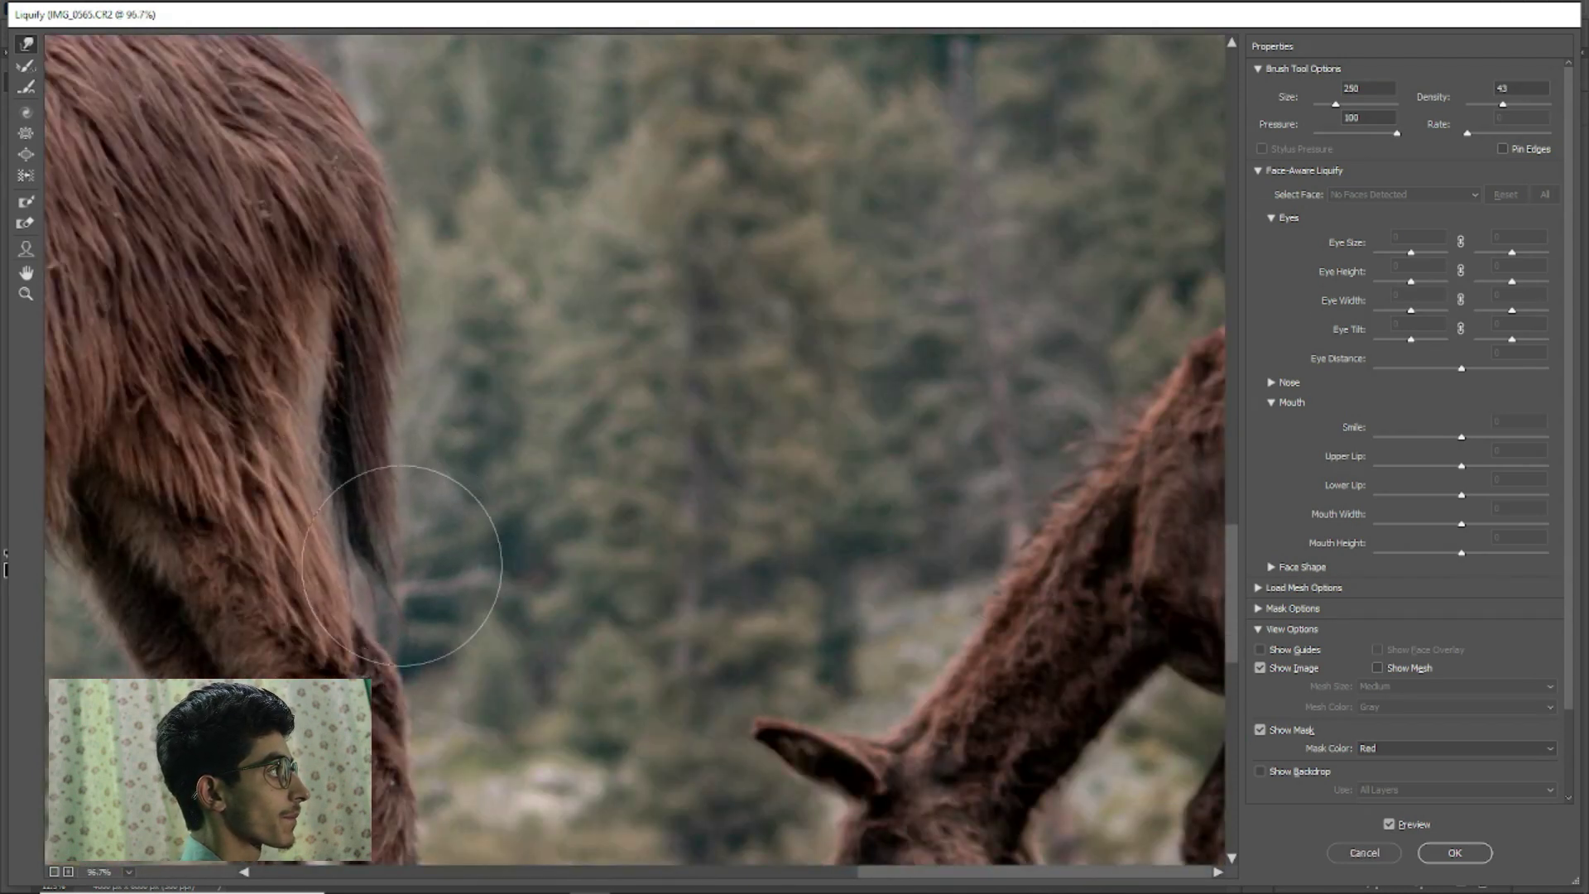
scroll(422, 571, down, 1)
scroll(419, 538, down, 1)
scroll(412, 546, down, 1)
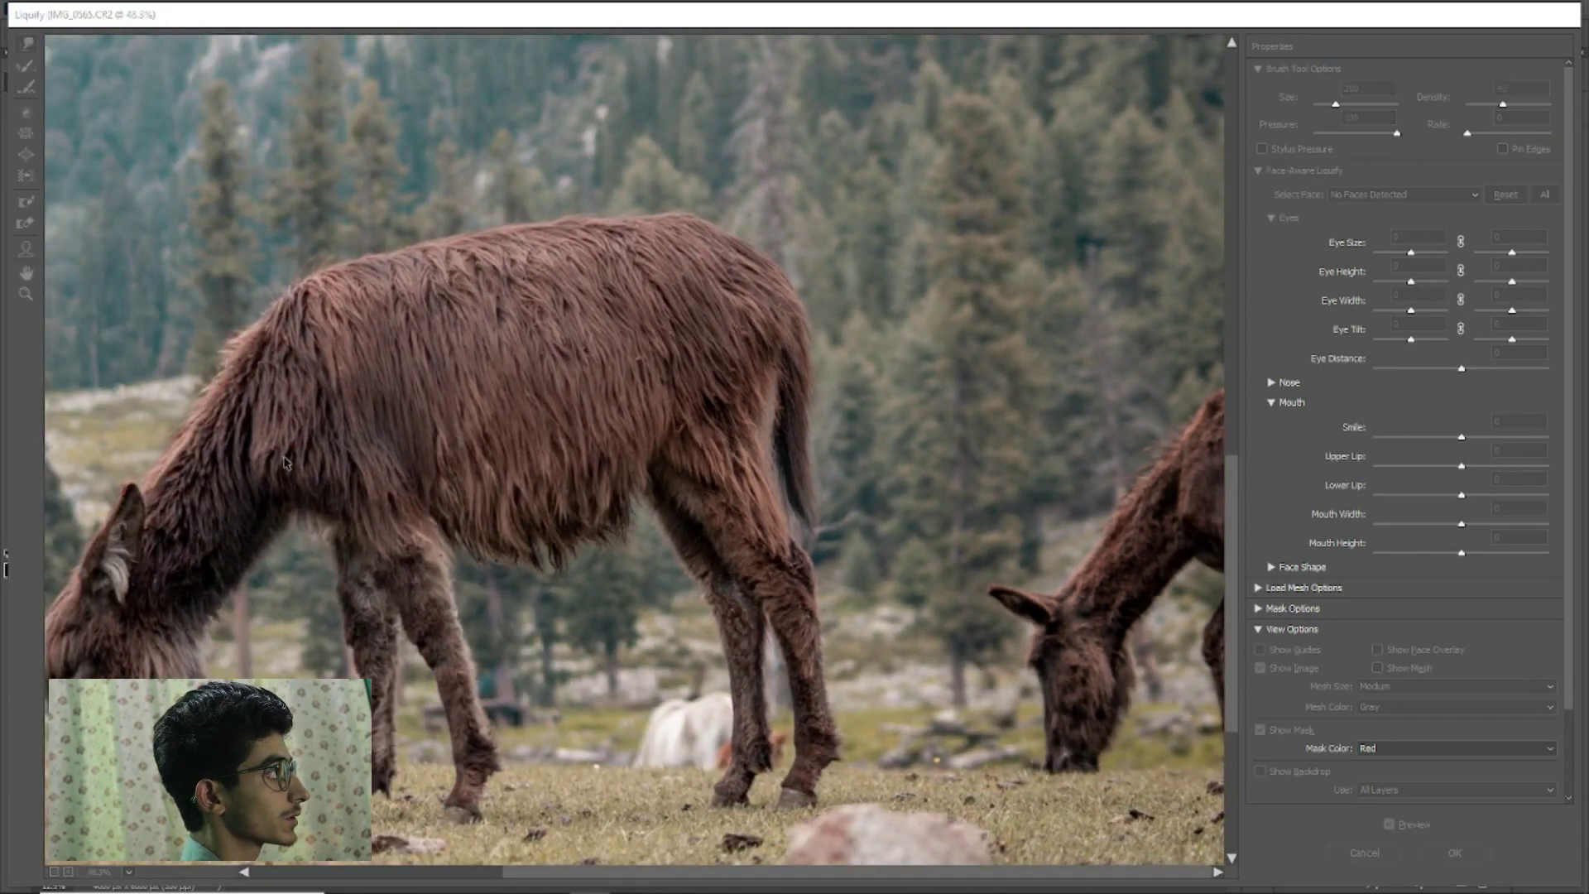
key(Return)
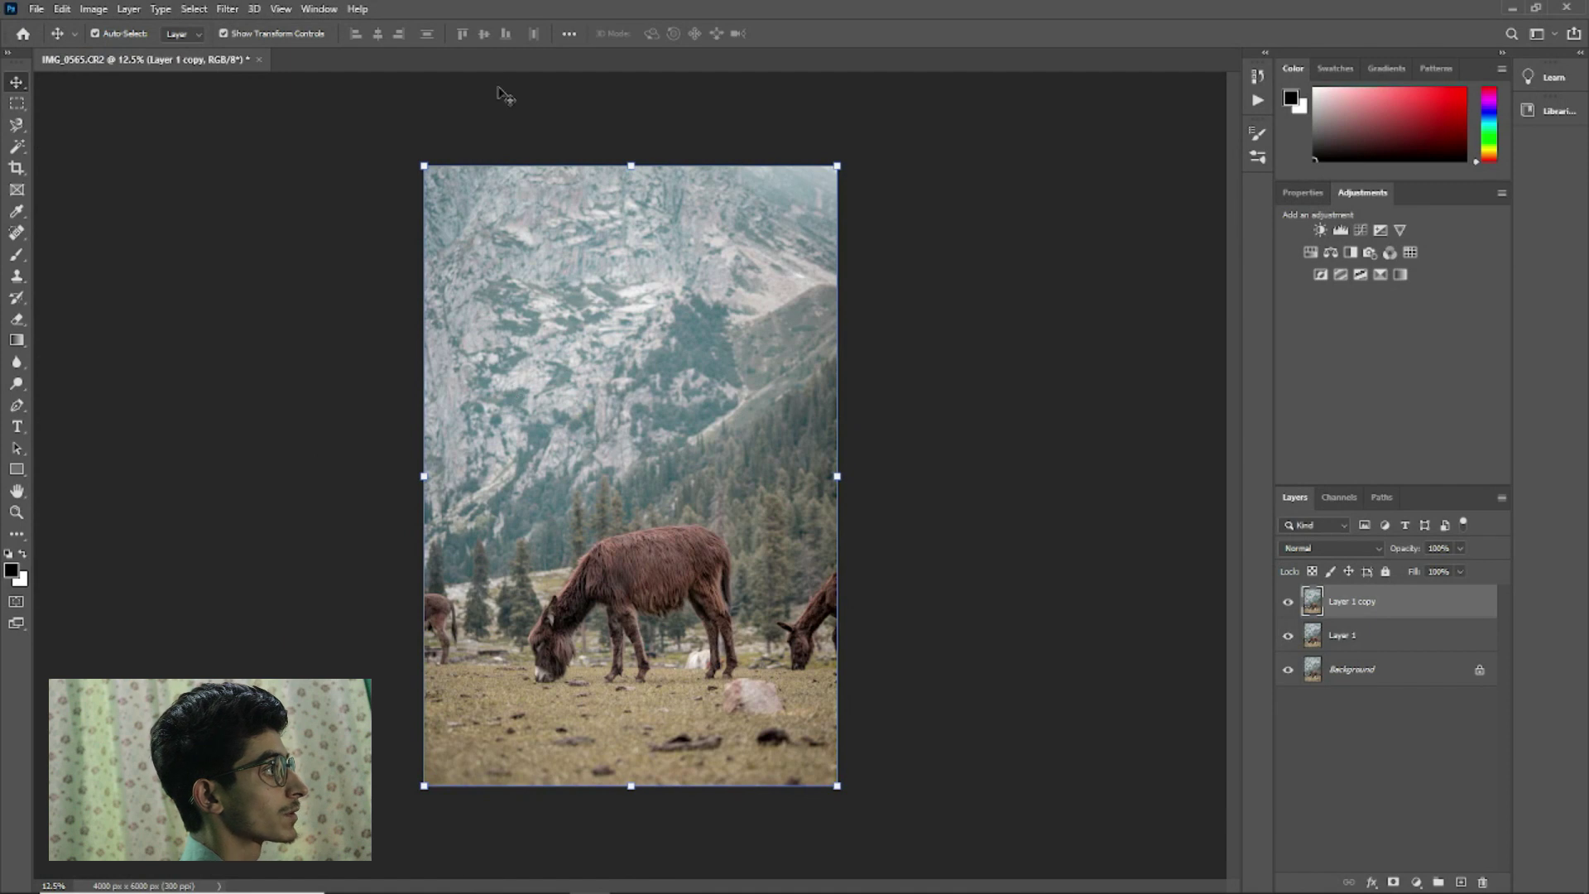
Reopen Filter > Liquify and zoom into the donkey
click(228, 10)
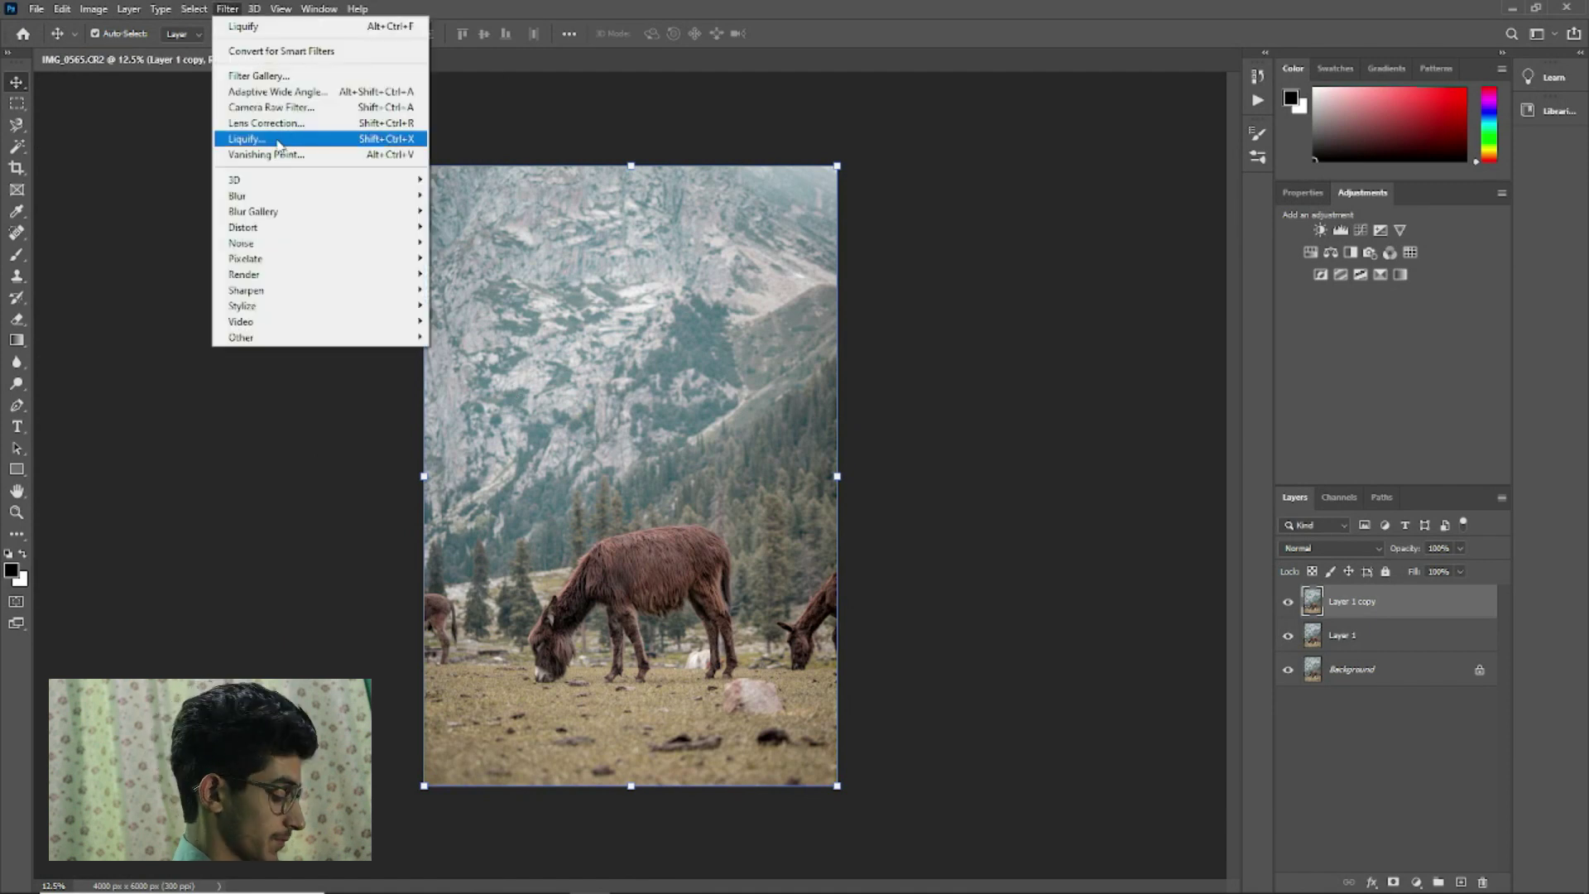
click(278, 145)
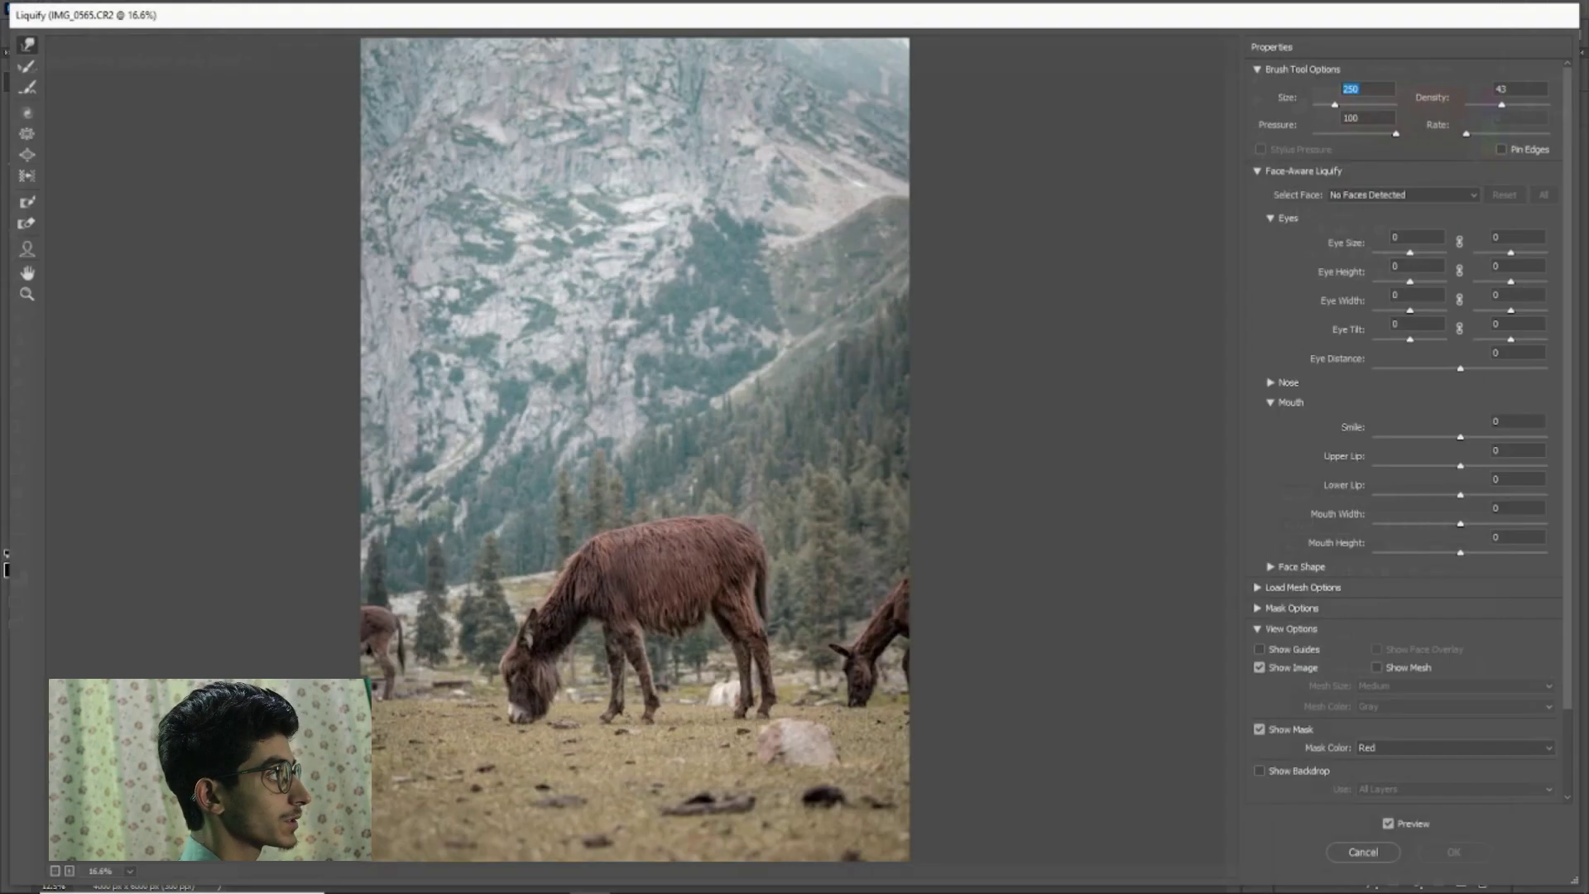
scroll(710, 638, up, 5)
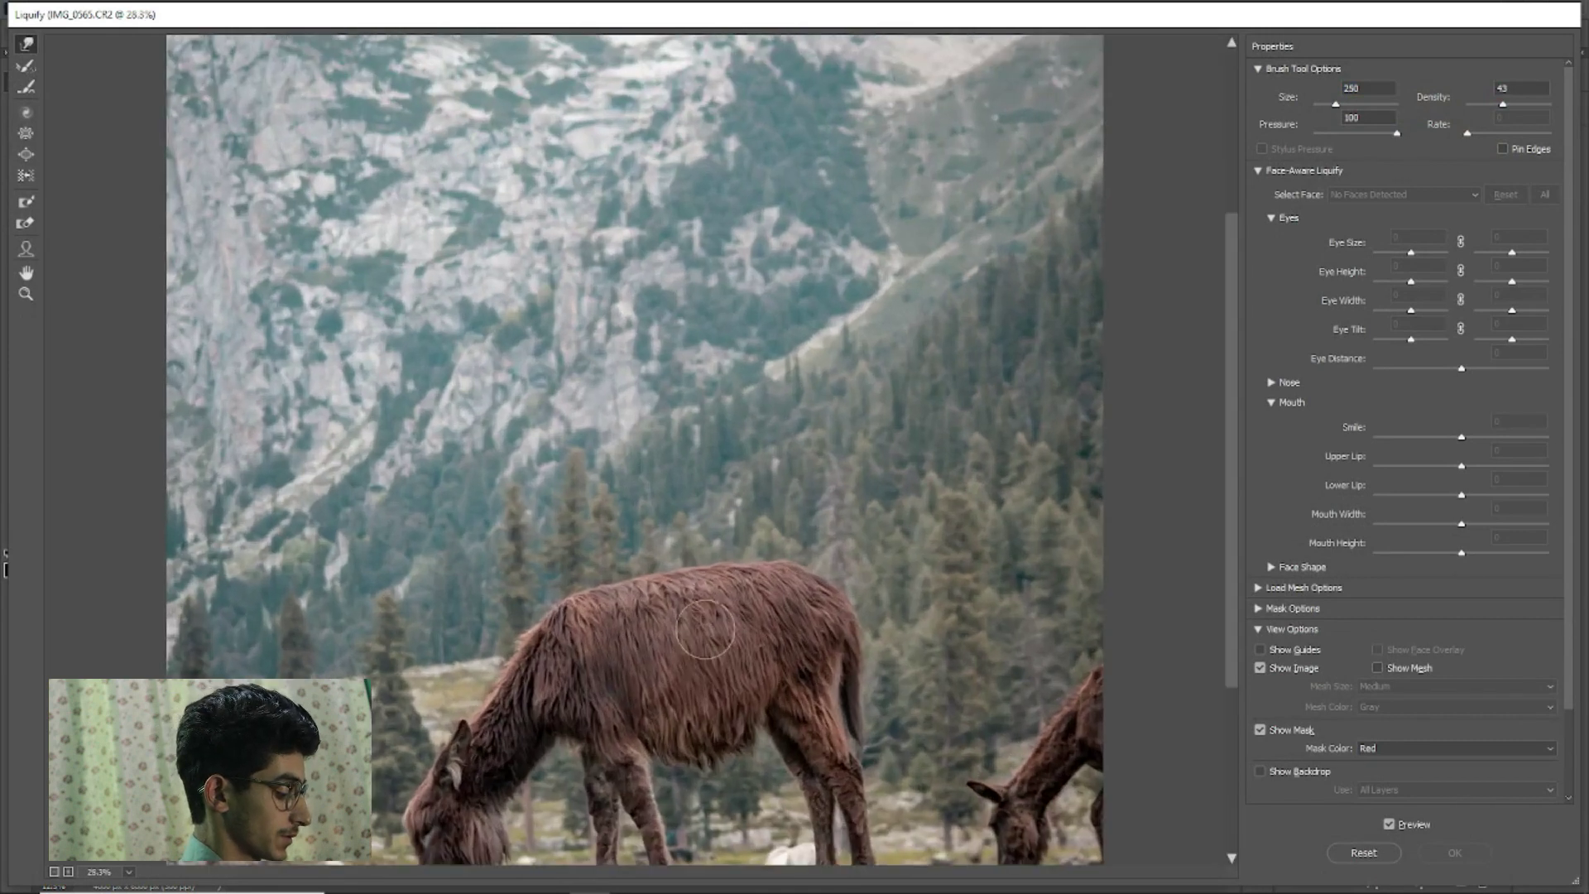
scroll(571, 530, up, 2)
scroll(529, 579, up, 2)
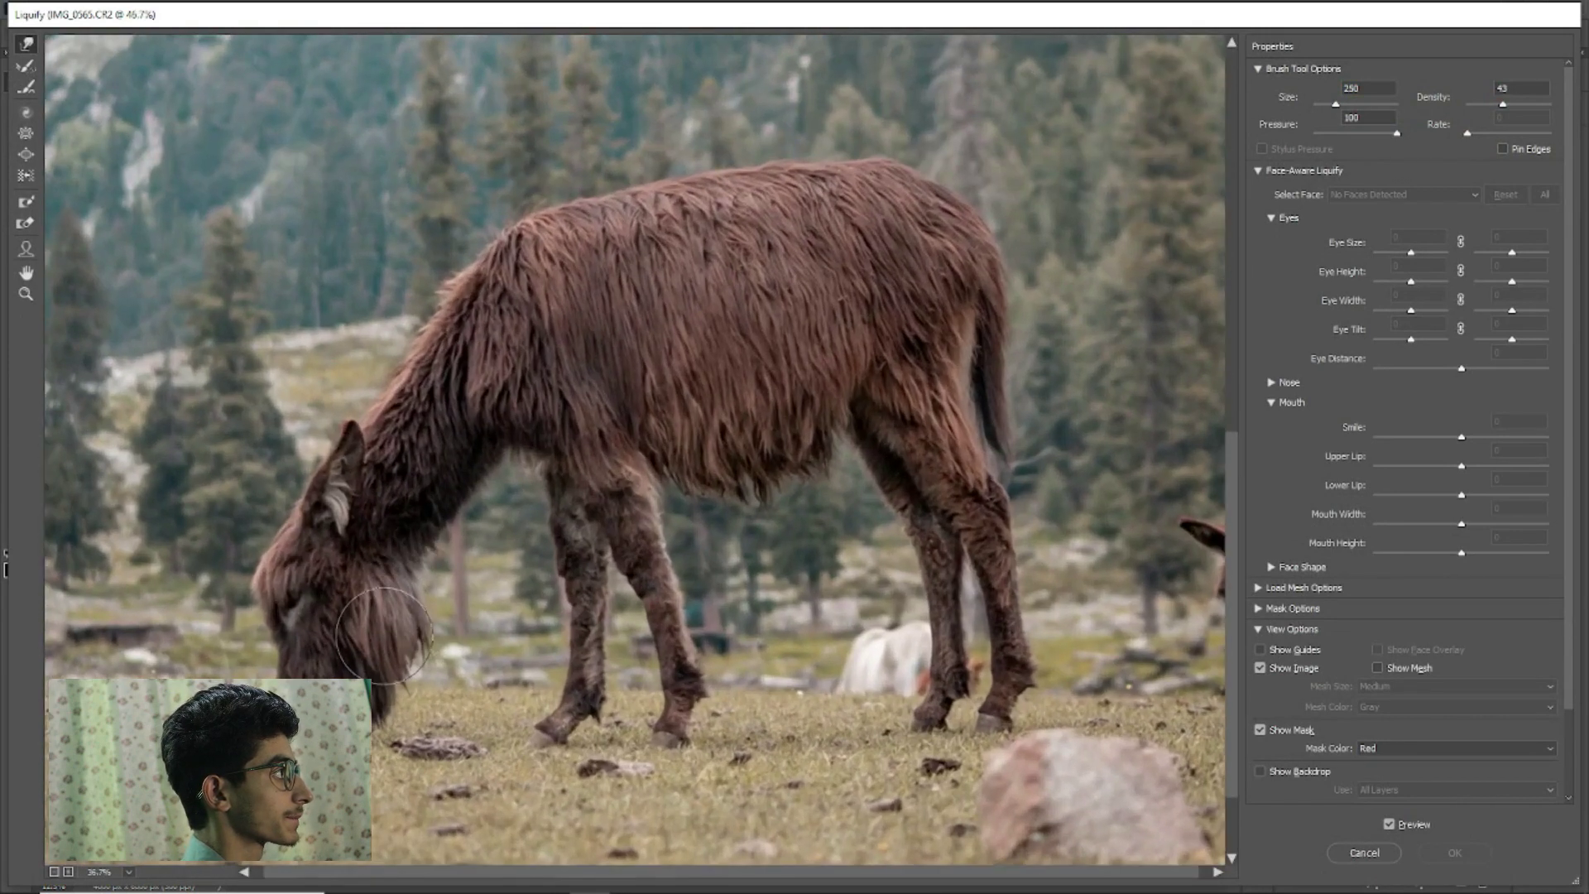
scroll(481, 646, up, 2)
scroll(433, 717, up, 2)
scroll(433, 717, down, 3)
scroll(356, 580, down, 2)
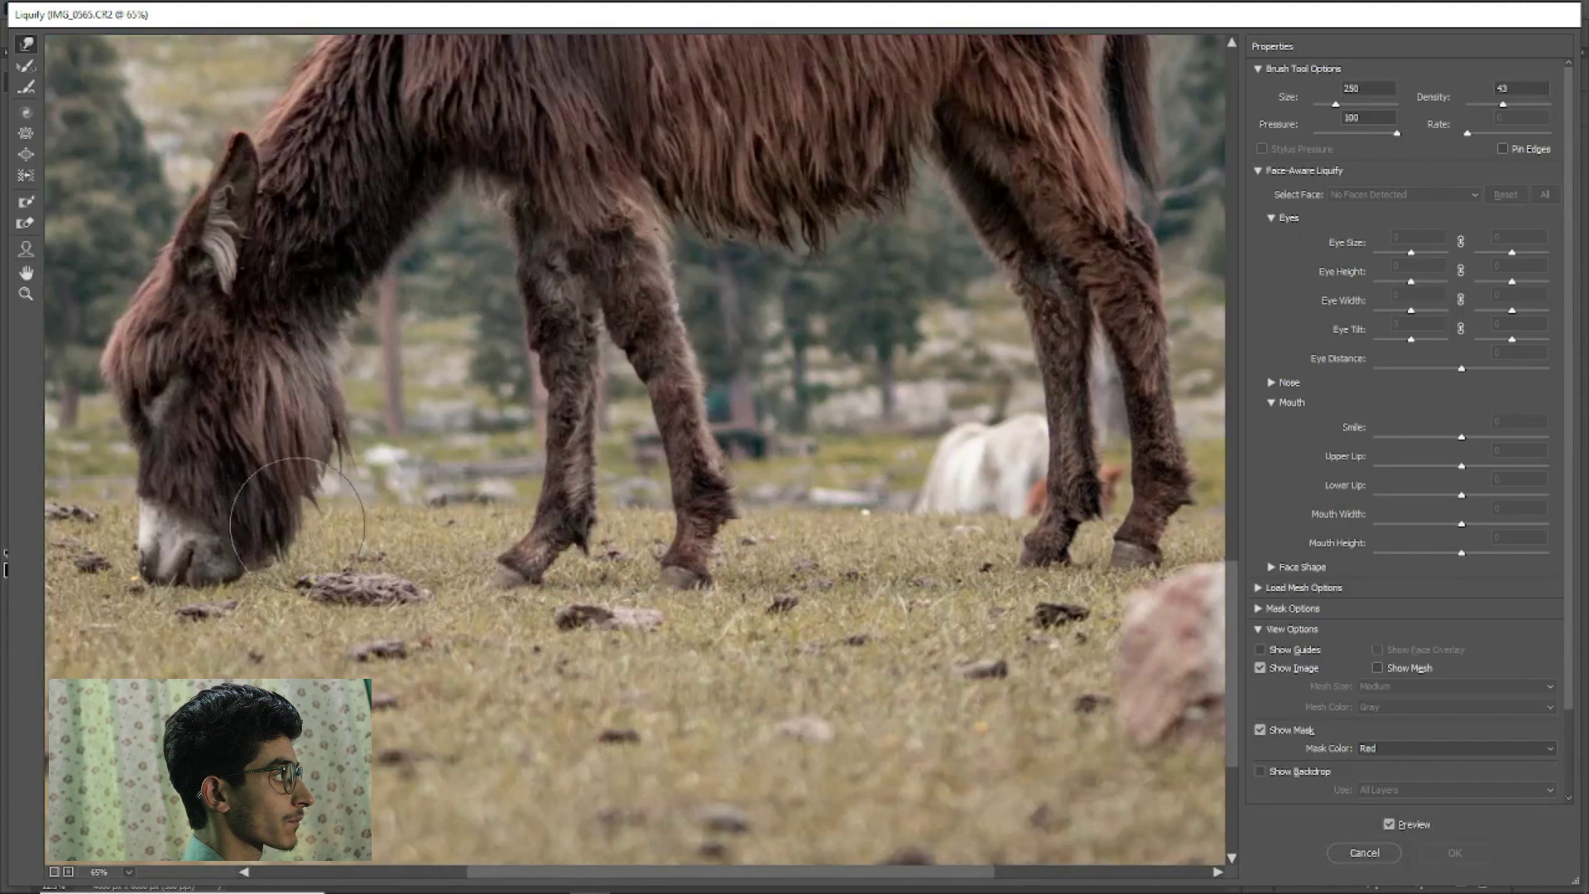
Push the donkey's mane and the lower neck fur into new shapes with Forward Warp
drag(292, 477, 318, 466)
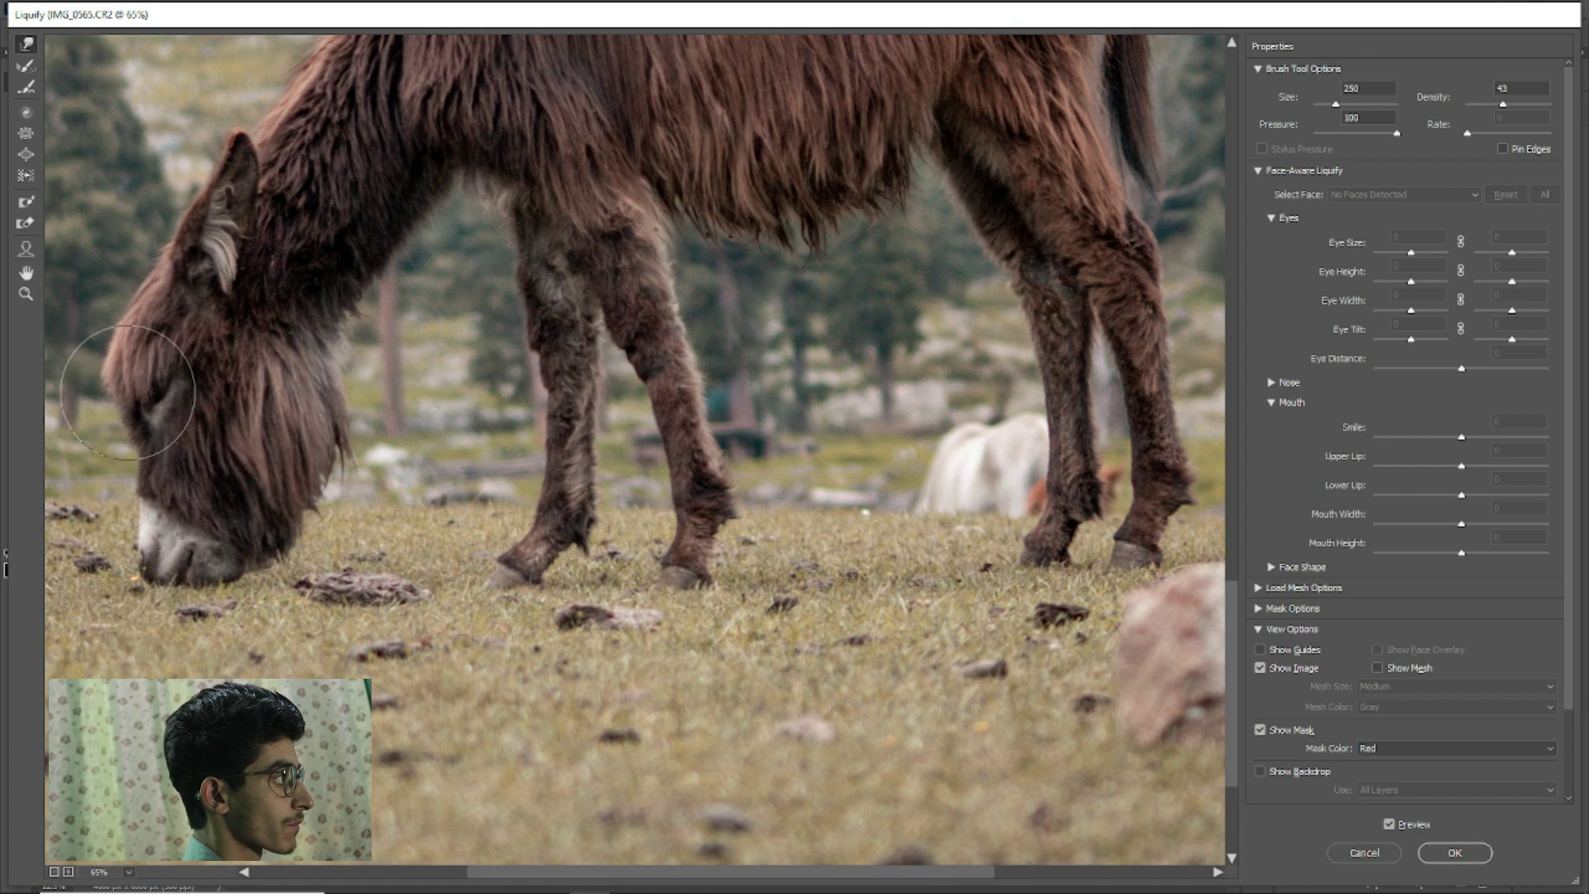
scroll(130, 346, up, 1)
scroll(337, 477, up, 4)
drag(390, 568, 344, 621)
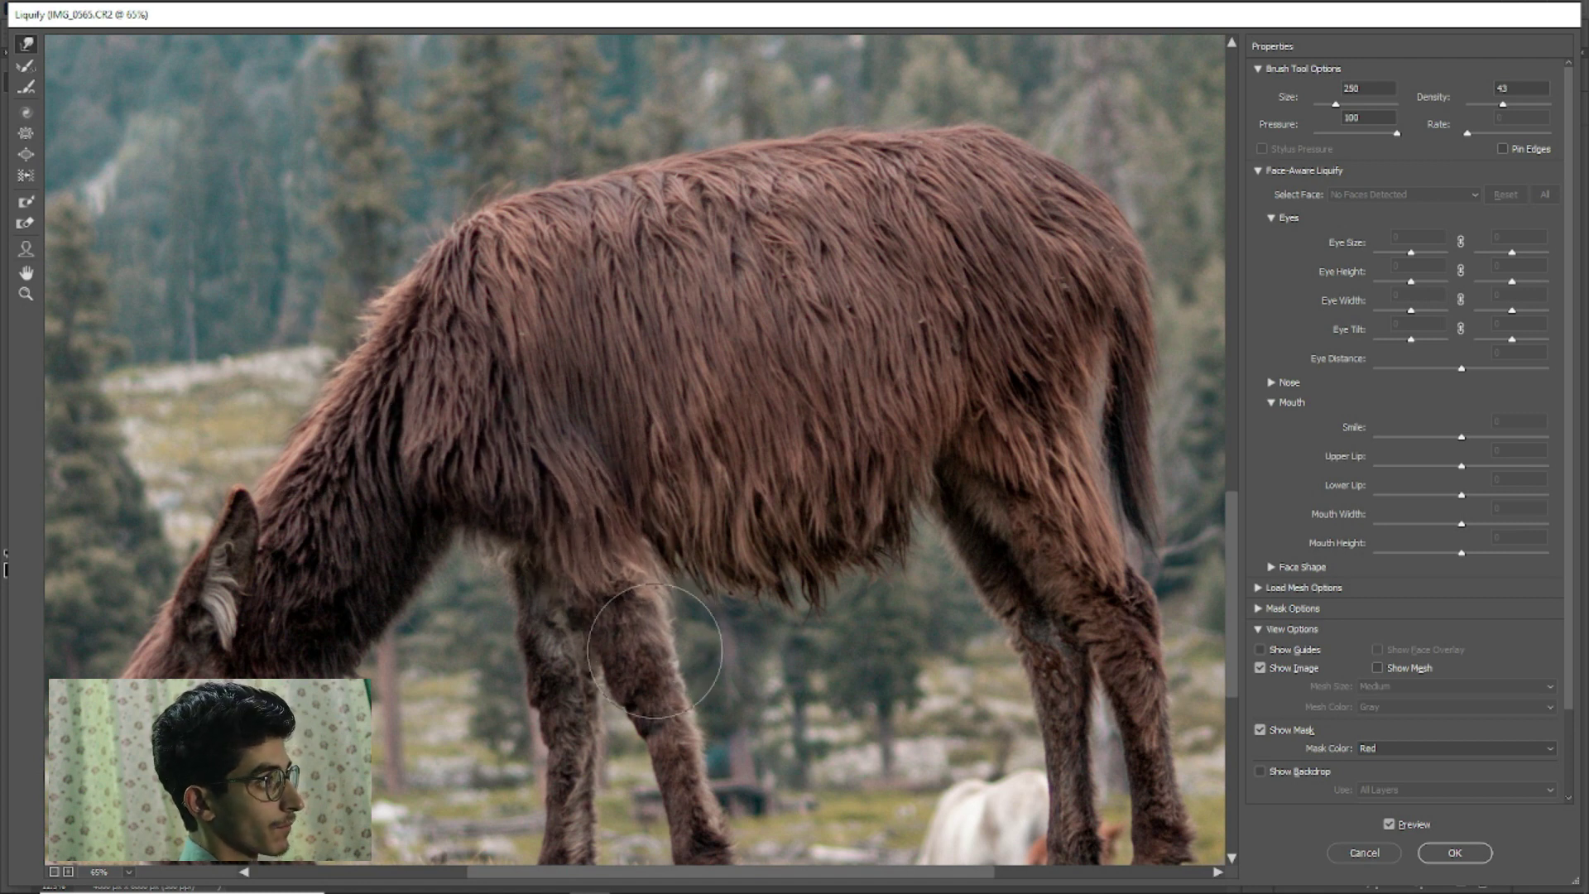
alt+scroll(707, 649, down, 2)
alt+scroll(708, 648, down, 3)
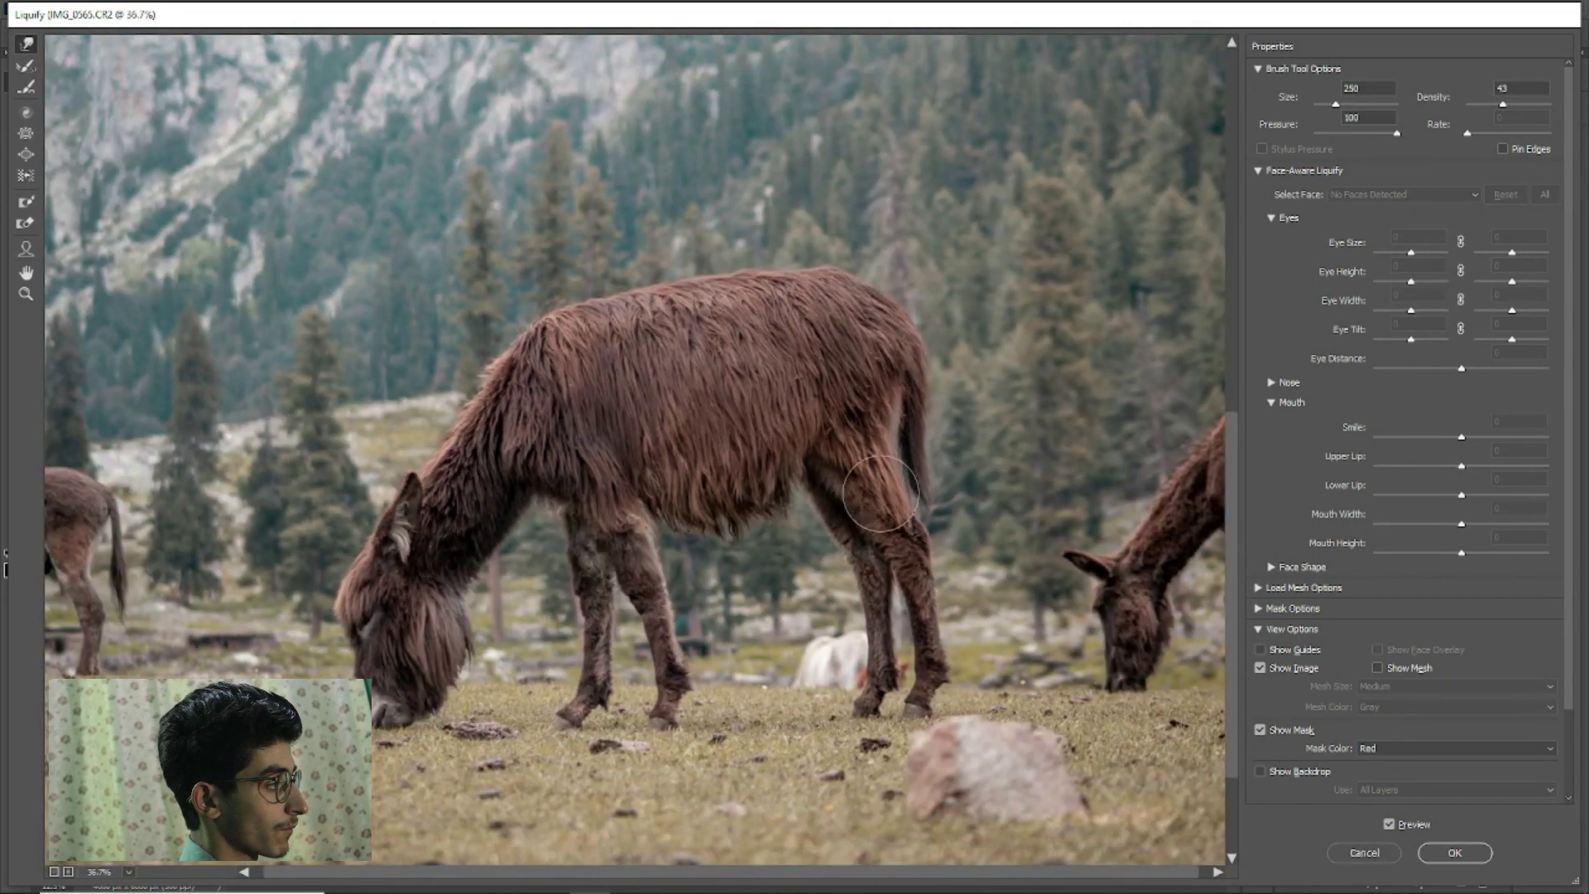
Push the donkey's neck and shoulder outline outward and smooth the hump bulge
drag(499, 359, 501, 380)
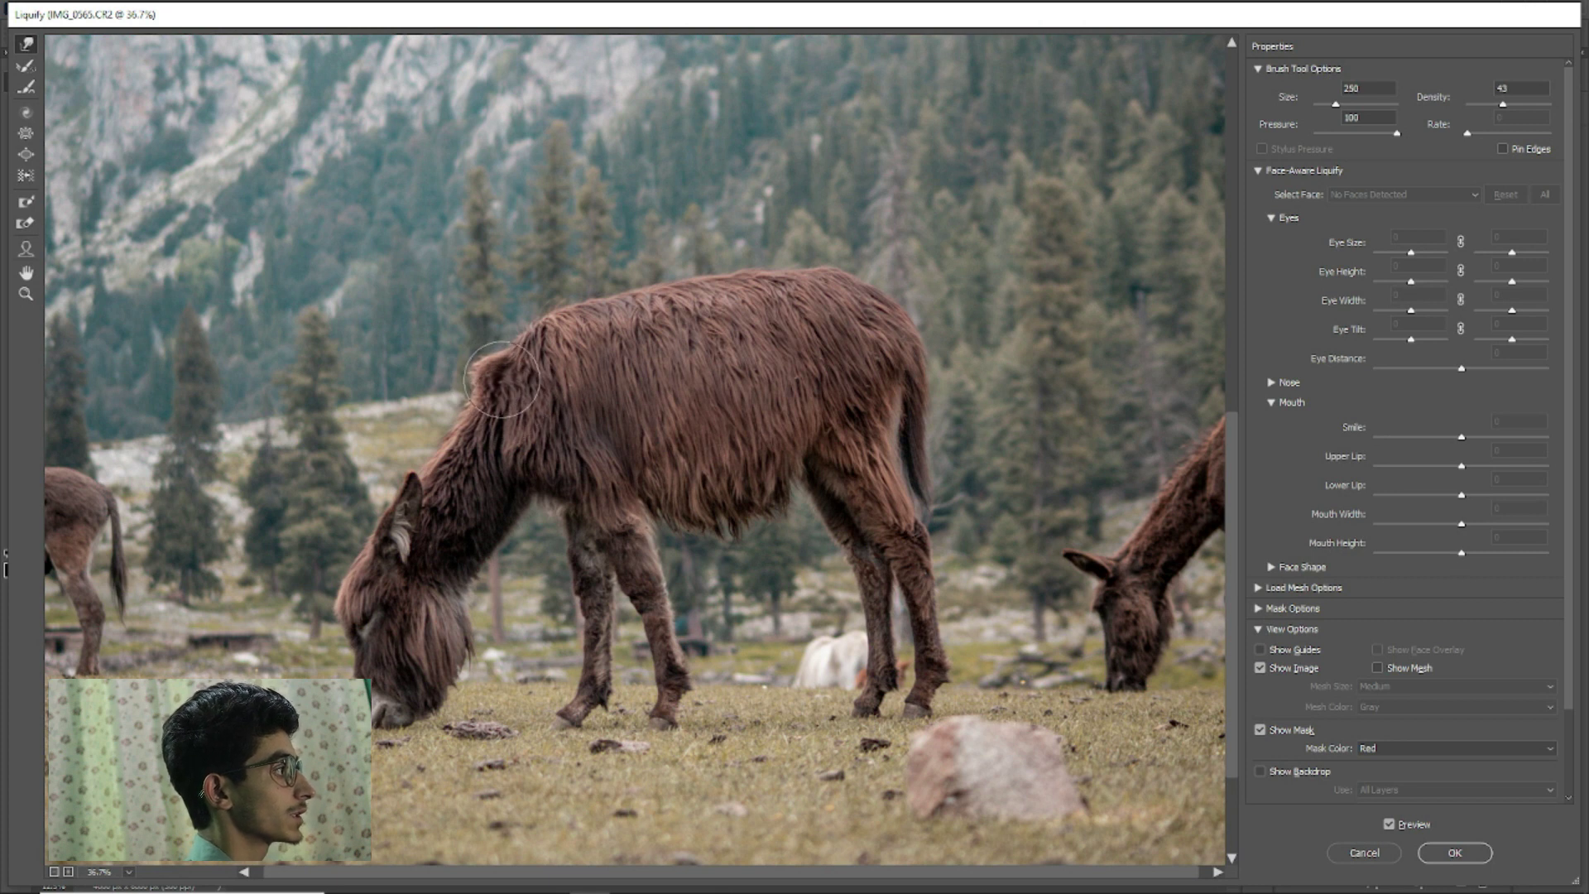
alt+scroll(500, 379, up, 1)
alt+scroll(513, 413, up, 2)
alt+scroll(533, 461, up, 1)
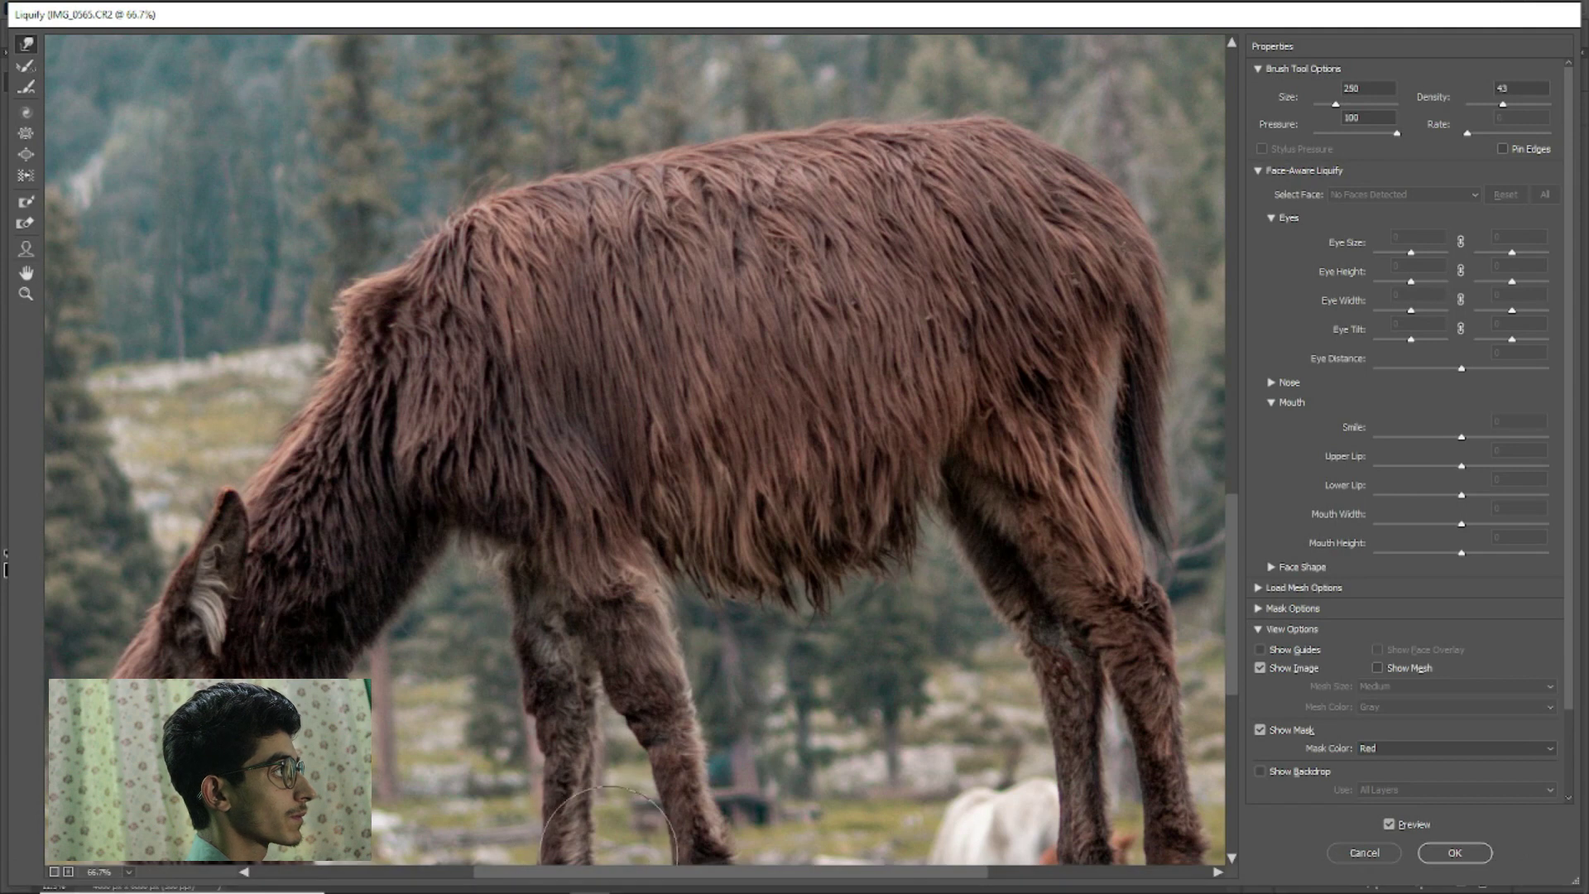
drag(631, 873, 538, 874)
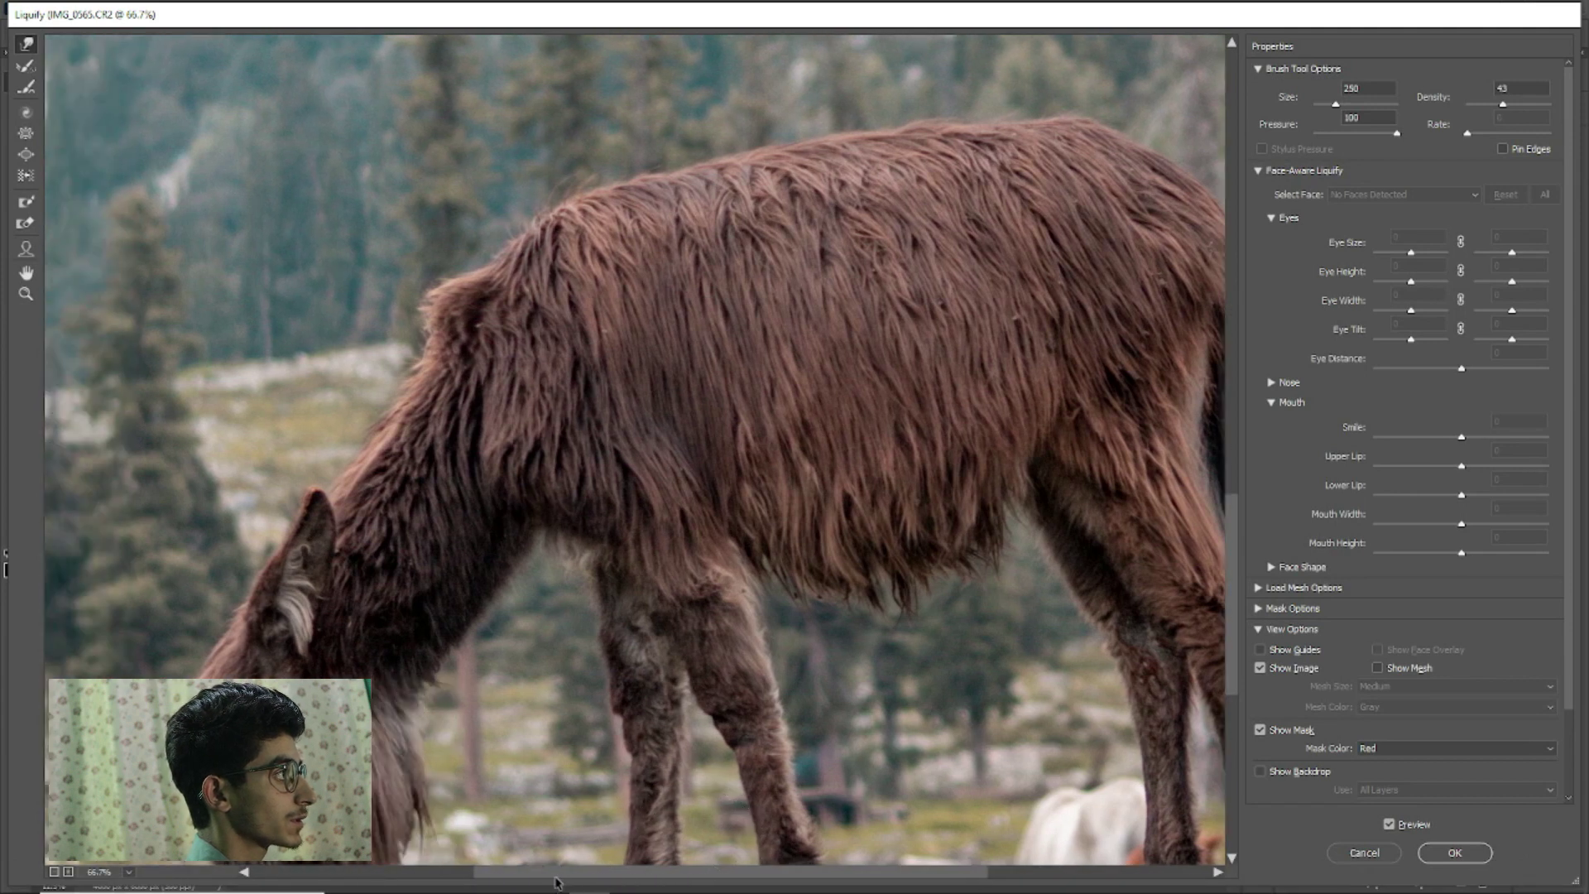
scroll(614, 510, up, 3)
mouse_move(602, 521)
mouse_down()
mouse_move(566, 518)
mouse_move(530, 609)
mouse_up()
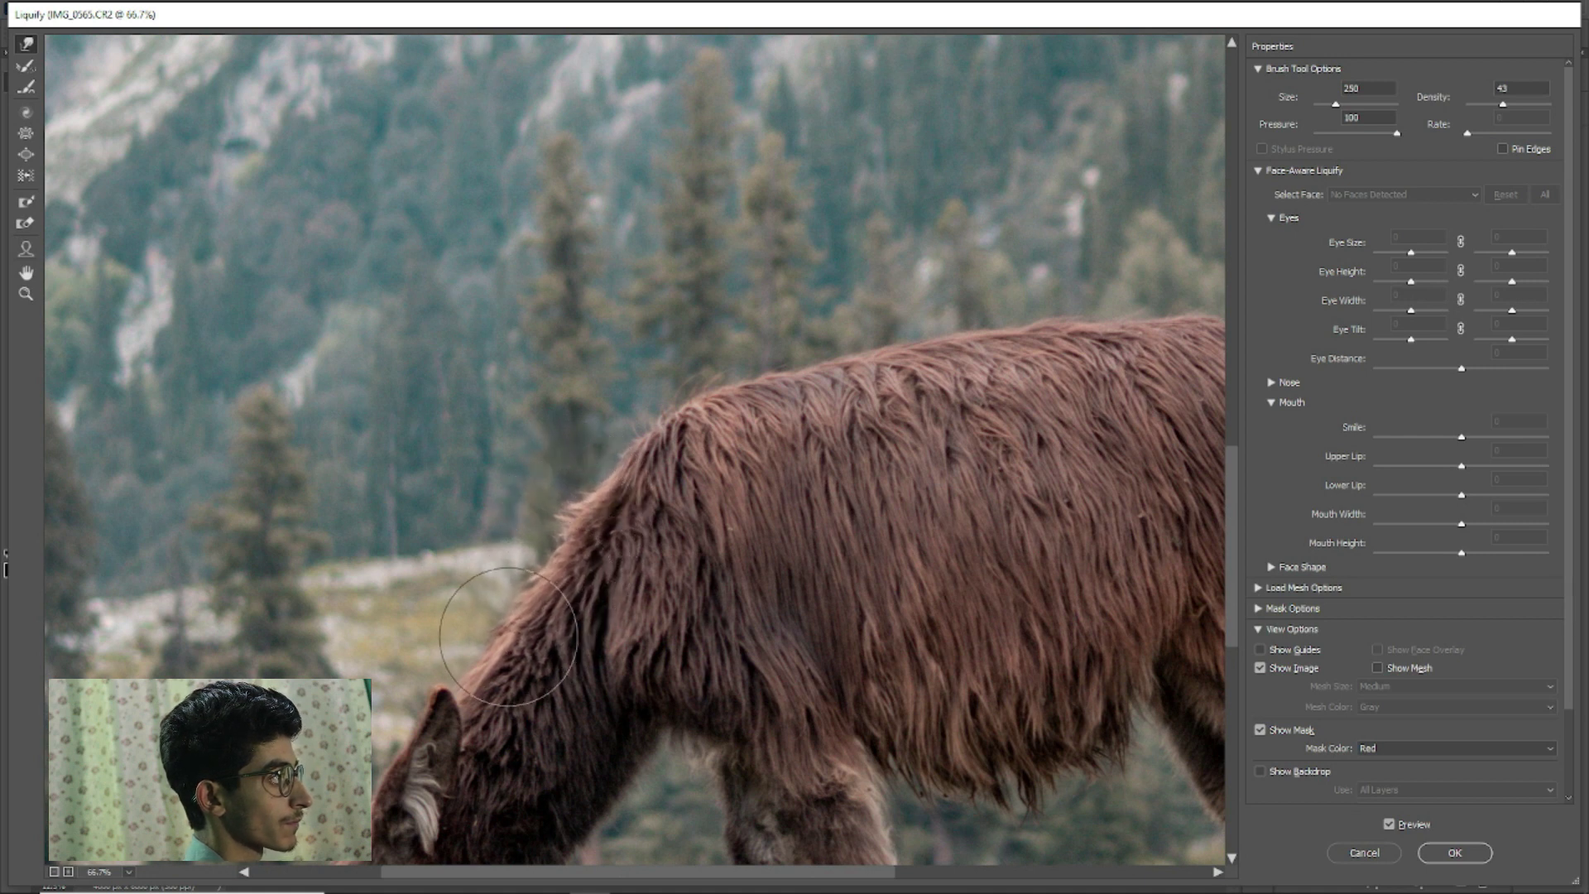
Push the neck fur down toward the muzzle with Forward Warp
scroll(488, 679, down, 3)
drag(510, 381, 475, 677)
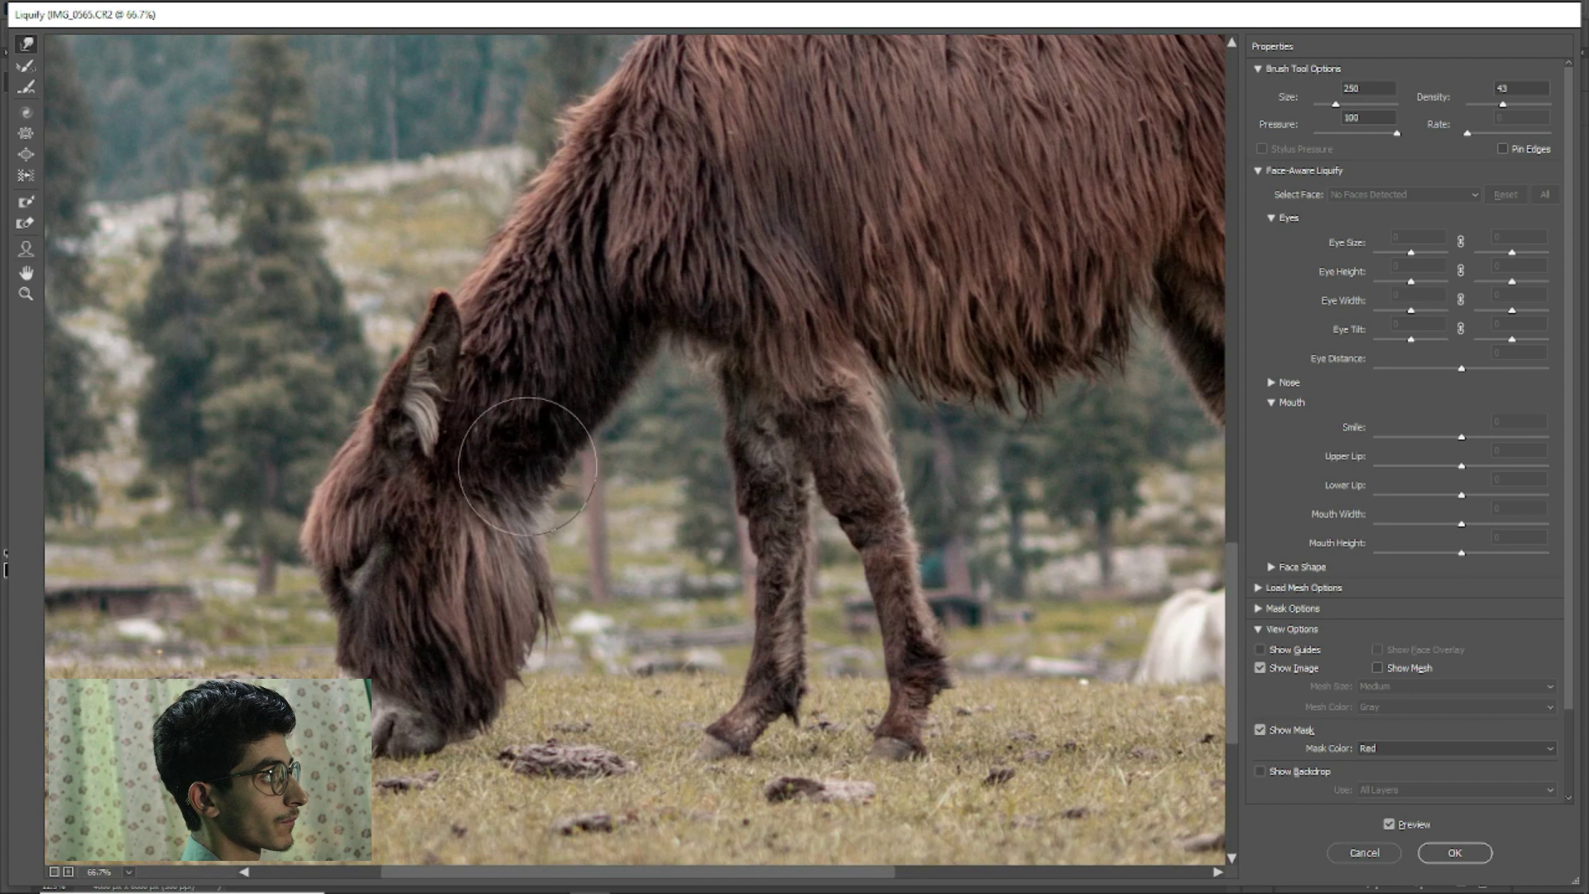
scroll(475, 678, down, 2)
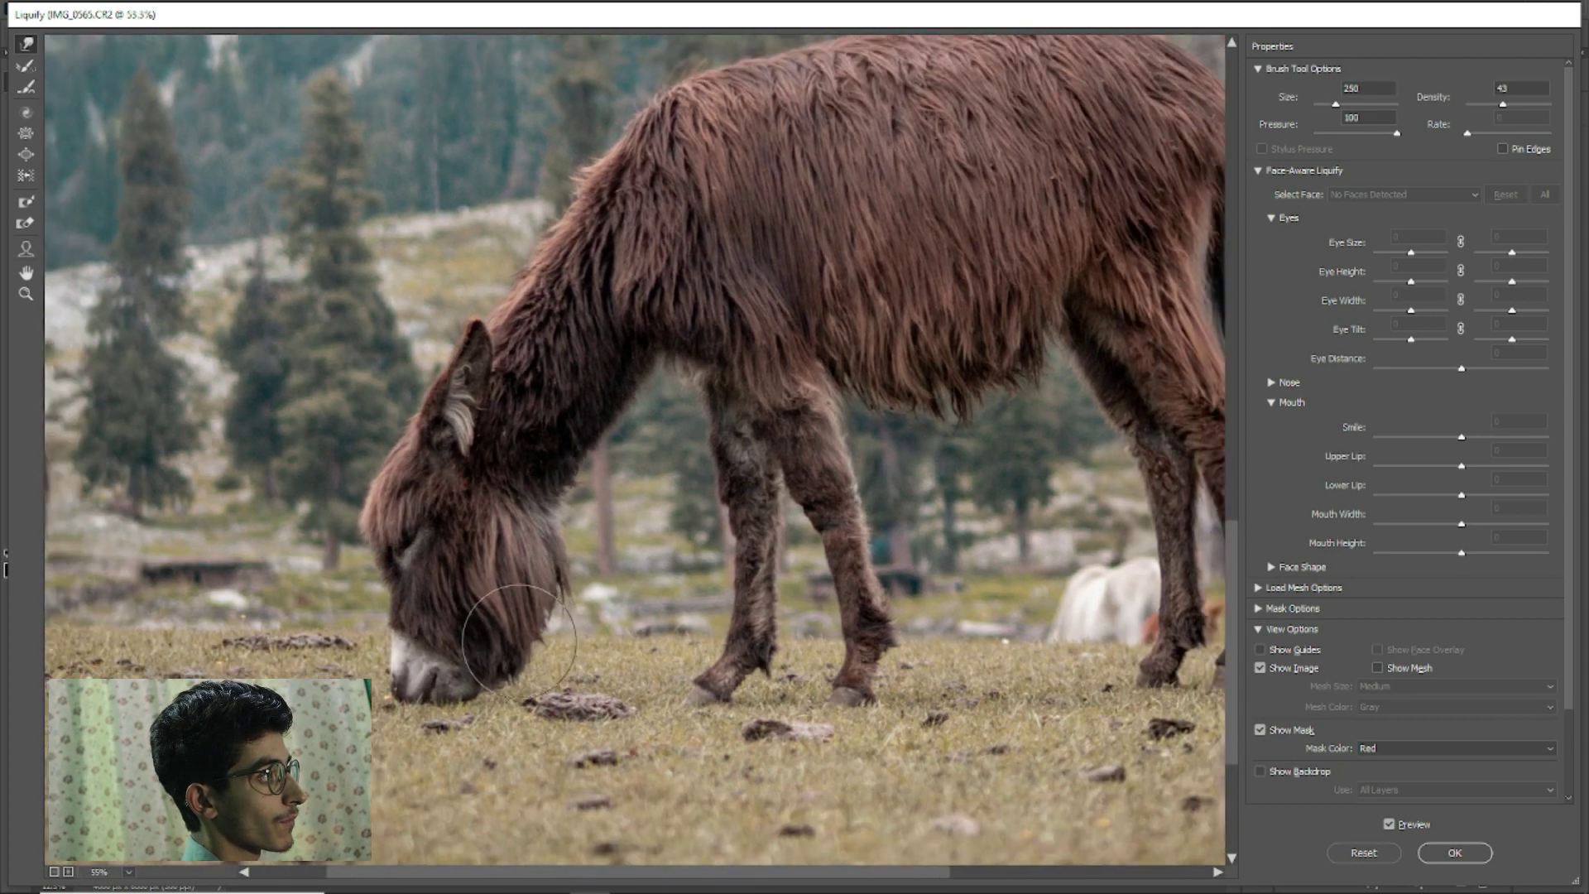
scroll(580, 580, down, 2)
scroll(745, 480, down, 2)
Reshape the back fur, curl the flank fur downward, and apply the Liquify warp
scroll(825, 418, up, 1)
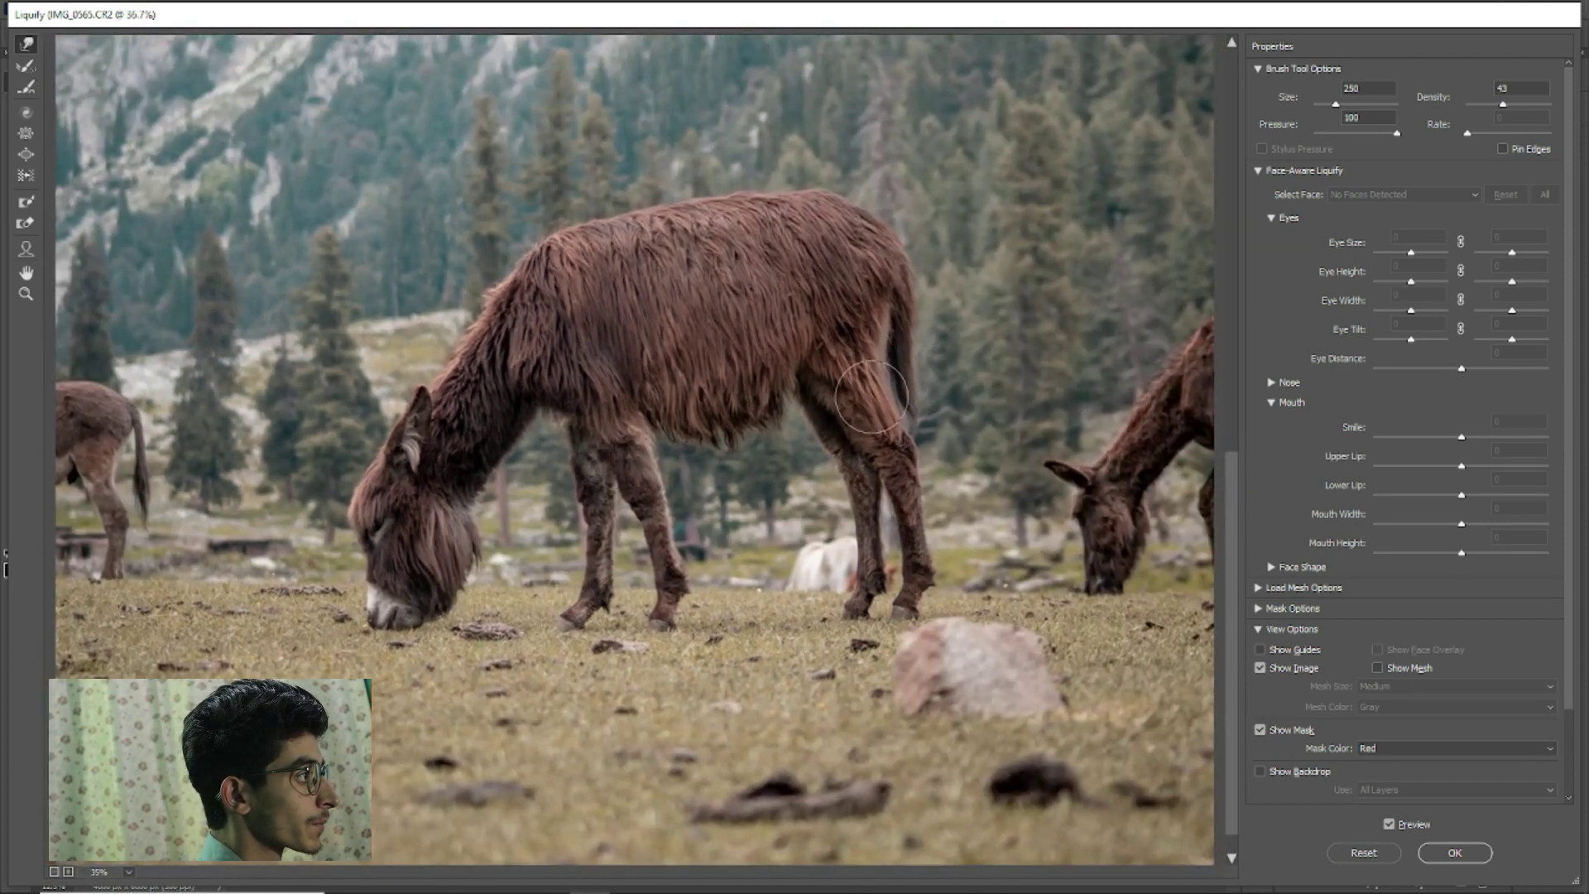
scroll(877, 451, up, 1)
scroll(936, 485, up, 1)
scroll(1001, 525, up, 1)
scroll(1012, 534, up, 1)
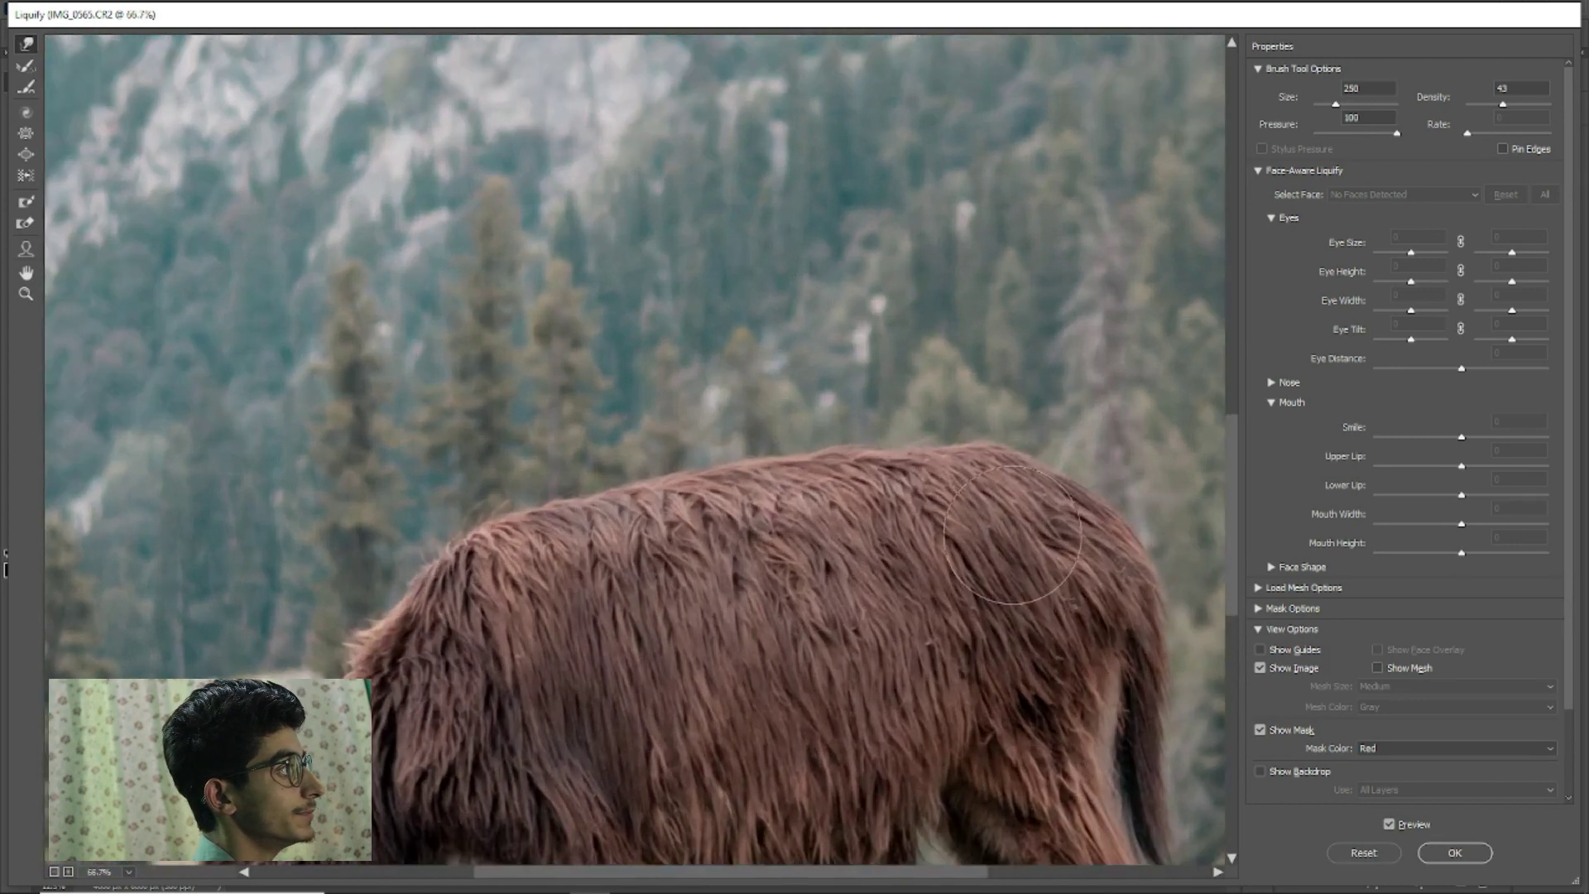
scroll(663, 464, up, 1)
scroll(828, 704, right, 1)
scroll(828, 663, right, 2)
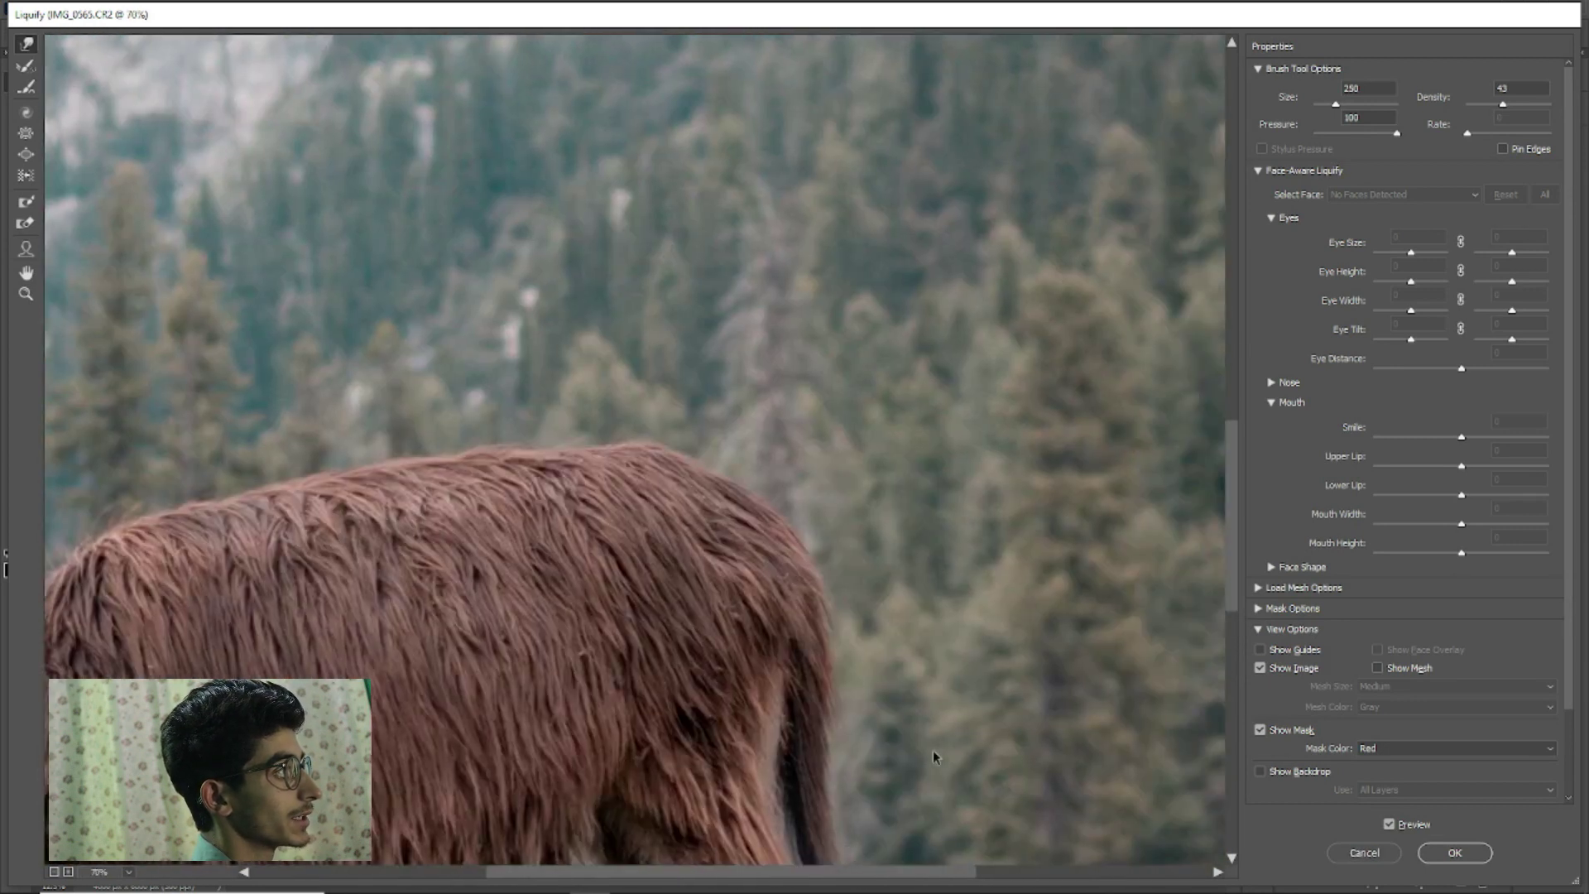
scroll(898, 632, down, 2)
mouse_move(785, 537)
mouse_down()
mouse_move(796, 508)
mouse_move(740, 630)
mouse_move(692, 662)
mouse_up()
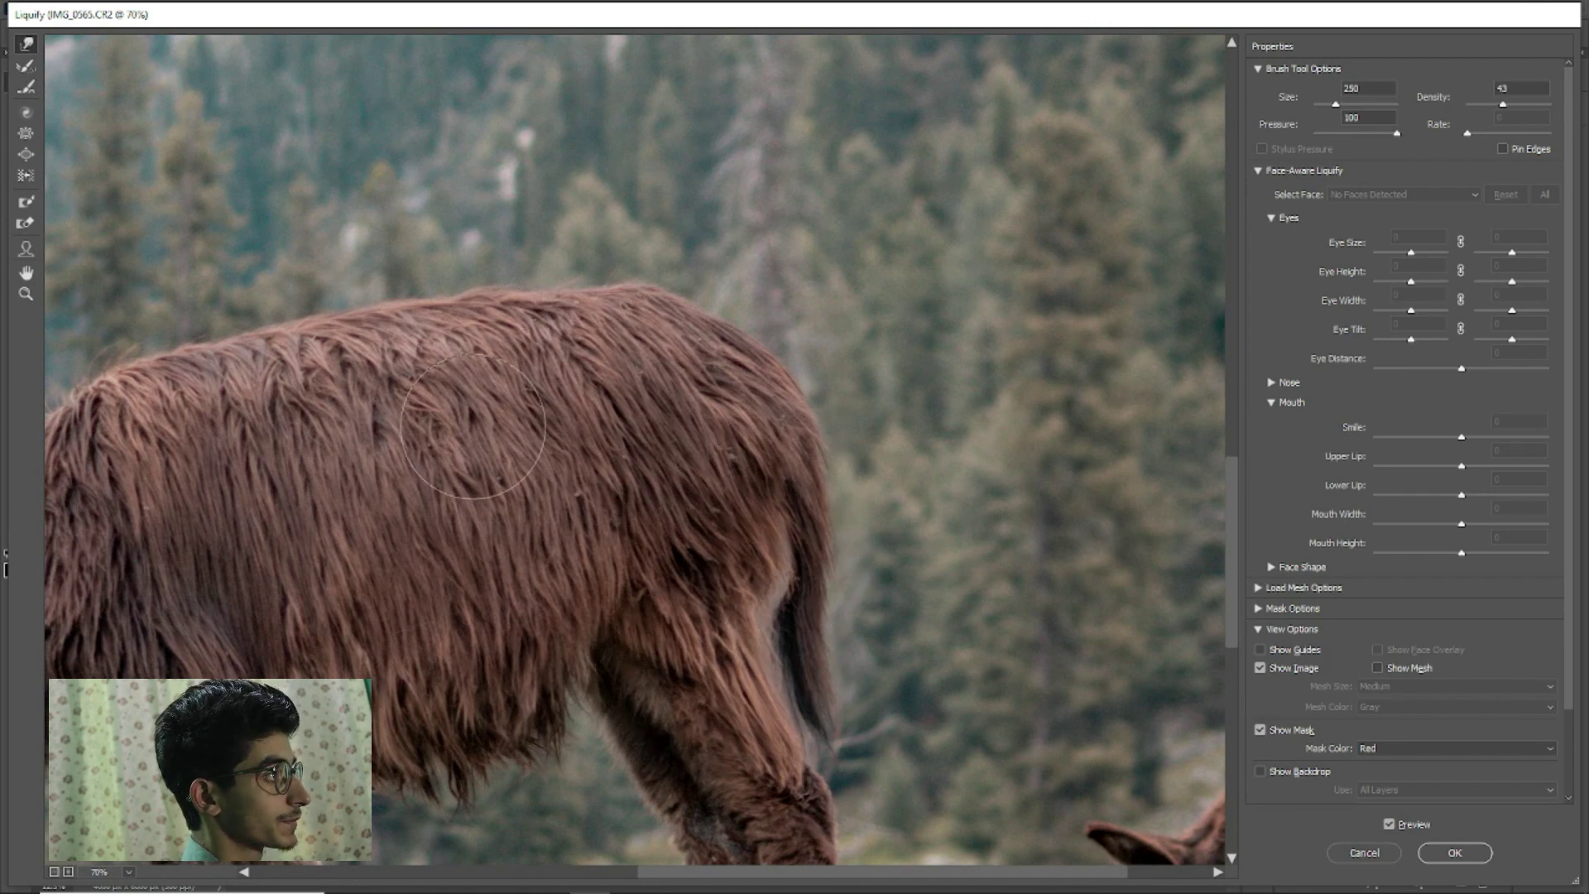
drag(472, 428, 478, 554)
key(Return)
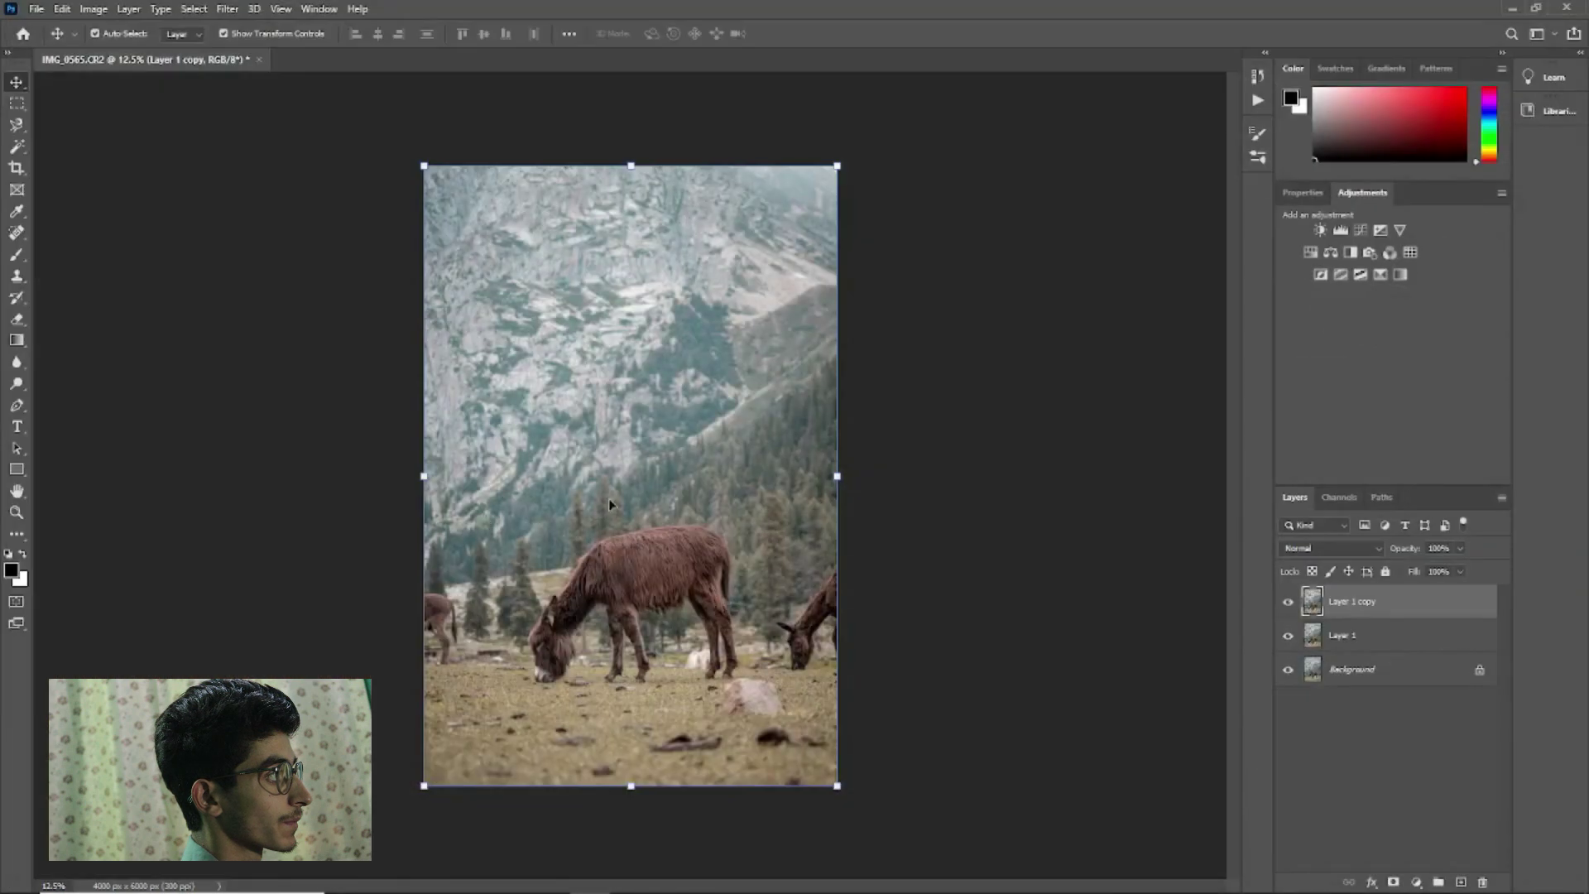
Toggle Layer 1 copy's visibility to compare the warped donkey before and after
click(1288, 603)
click(1288, 604)
click(1288, 603)
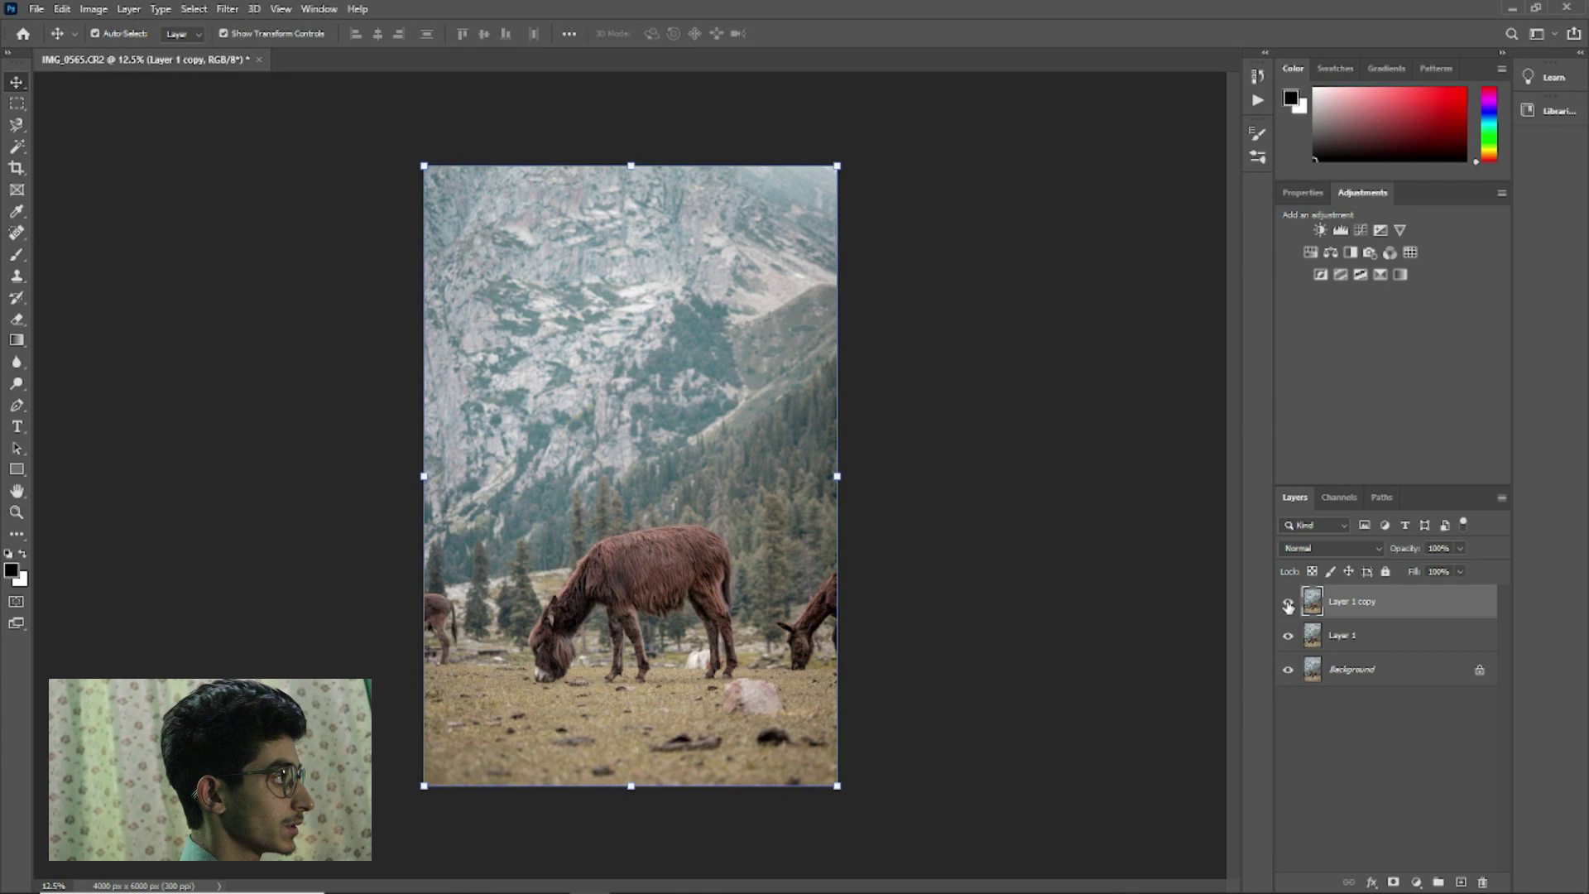
click(1288, 603)
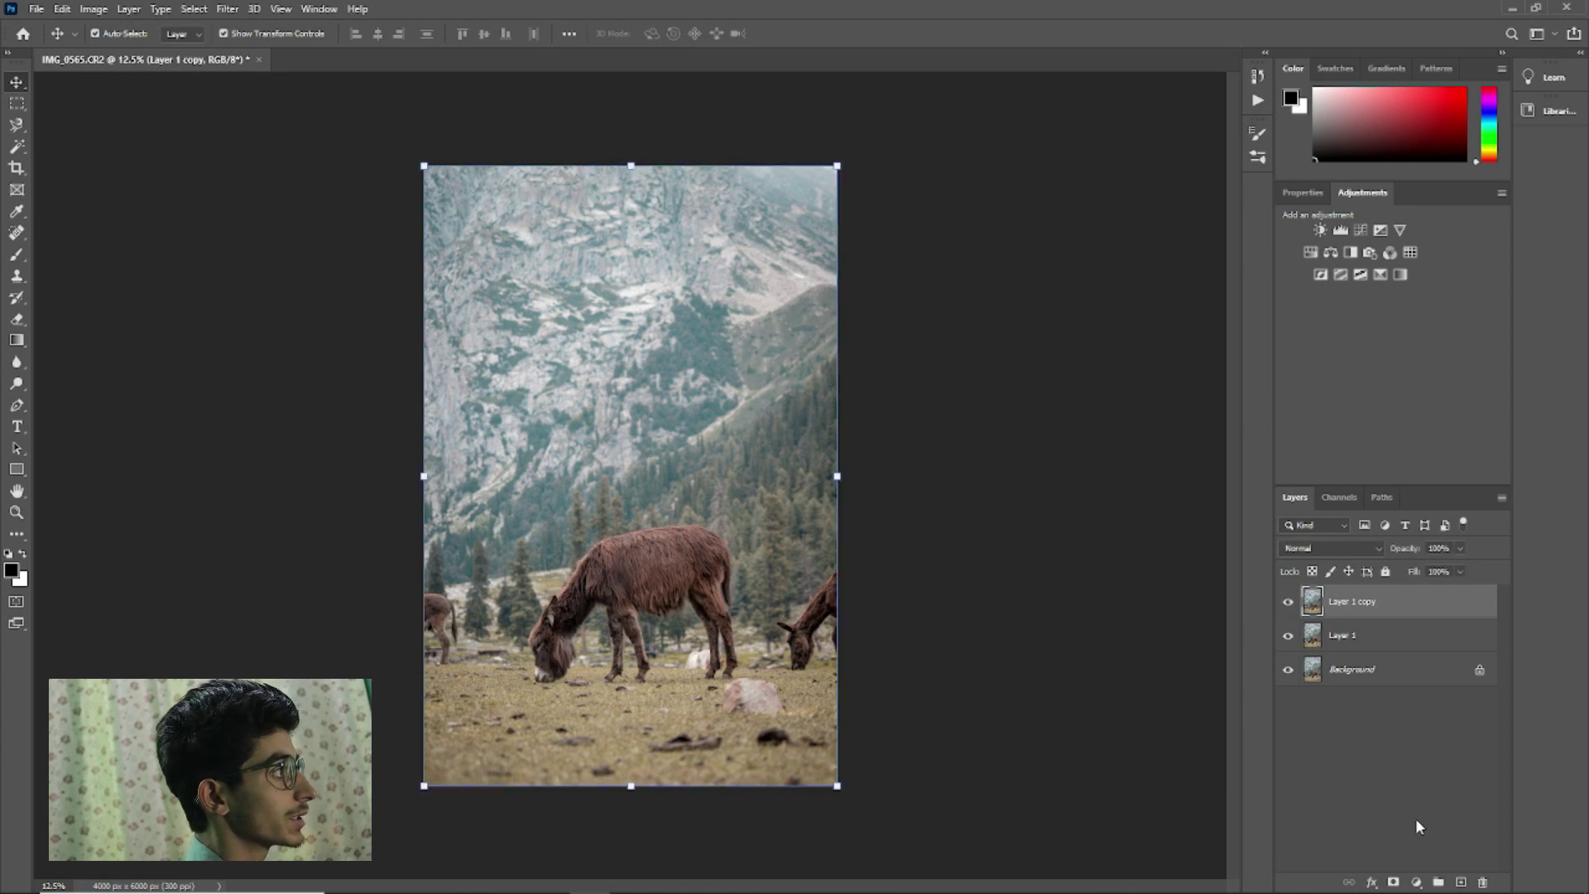
Reselect Layer 1 copy as the working layer and bring up the Filter menu
click(1392, 797)
scroll(696, 680, up, 2)
scroll(696, 681, up, 3)
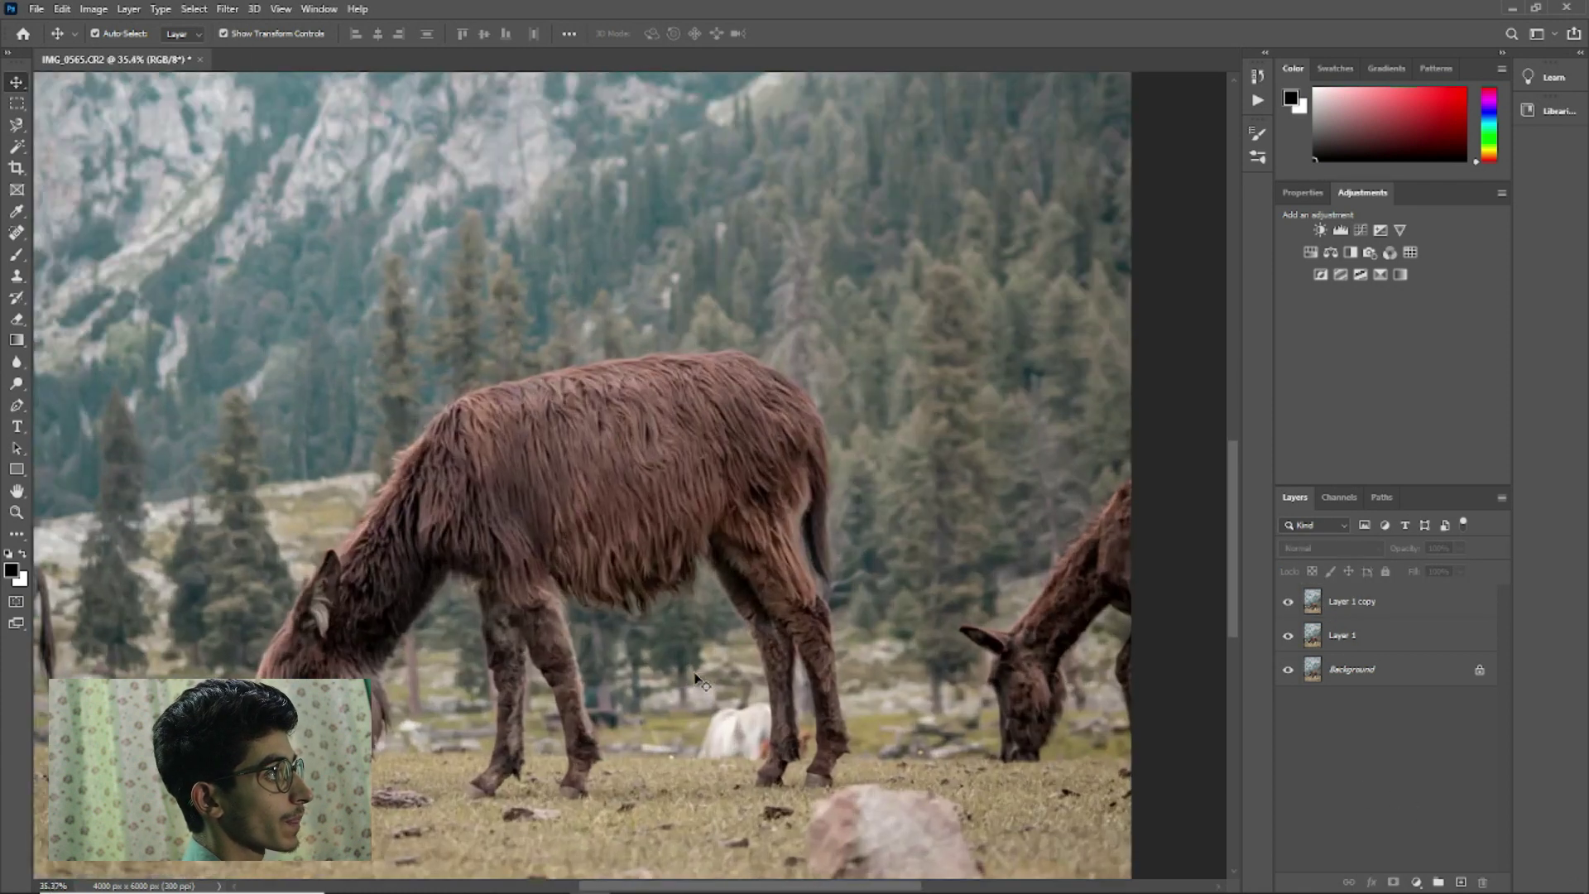
scroll(695, 681, down, 3)
scroll(745, 675, down, 2)
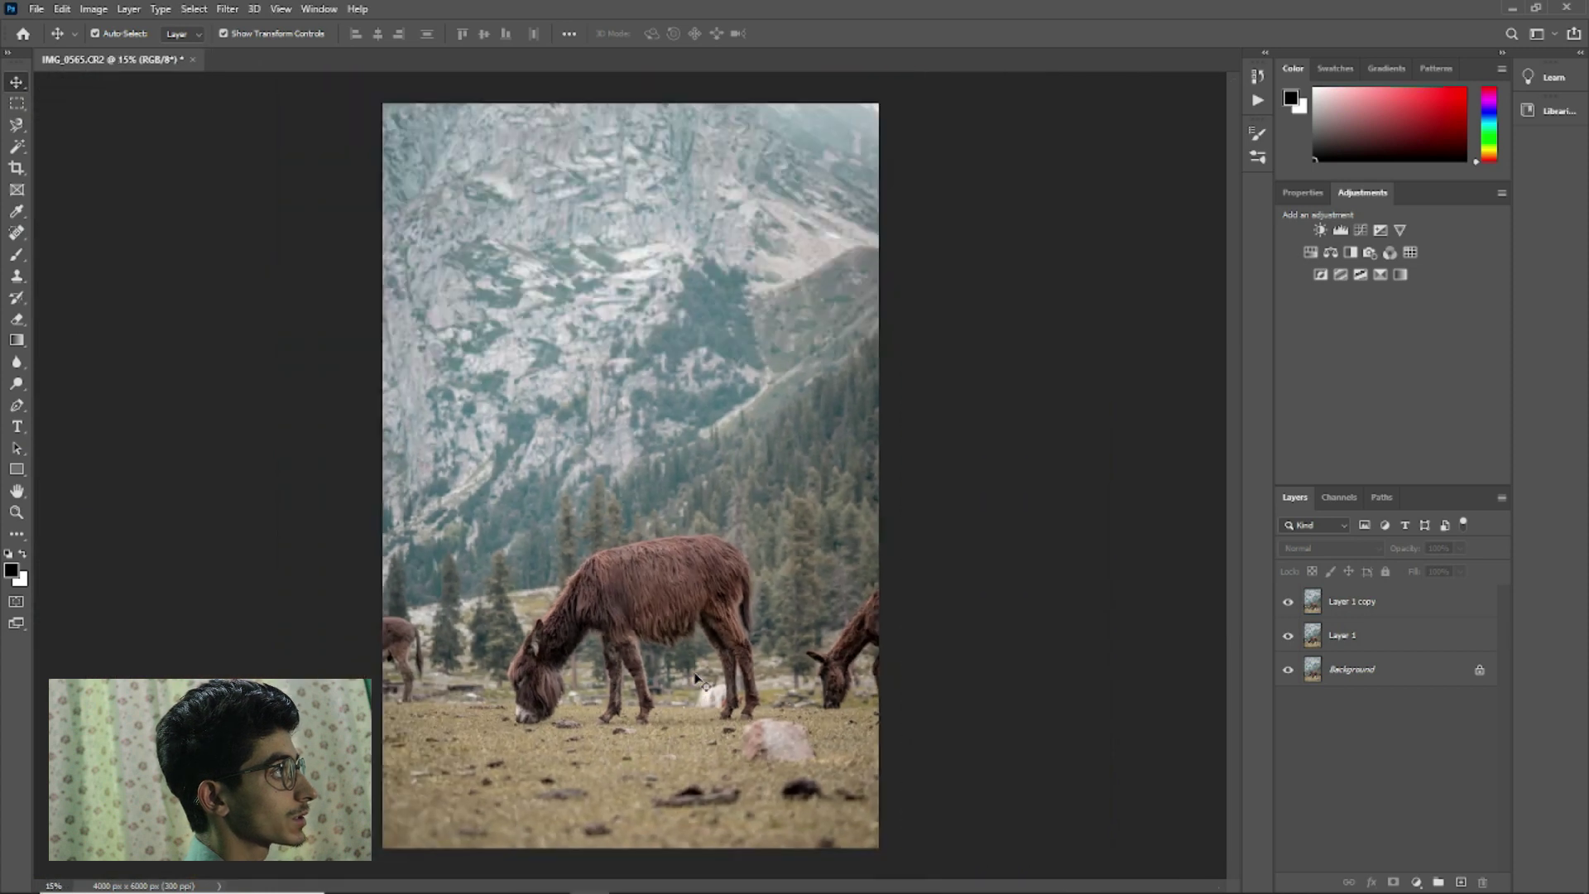
click(1333, 634)
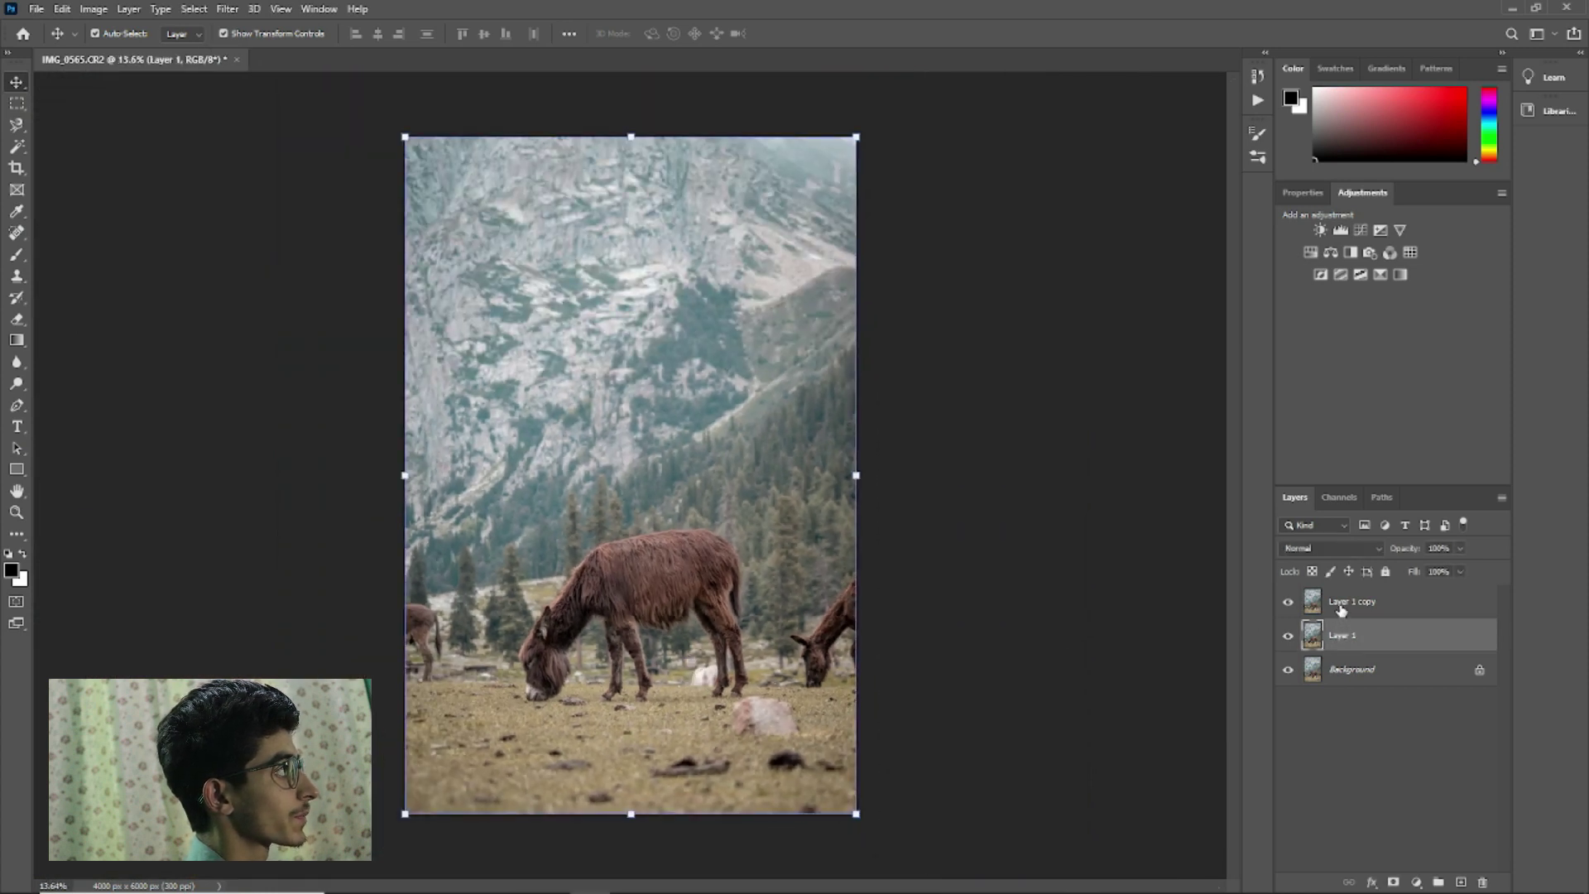
click(1342, 607)
click(228, 9)
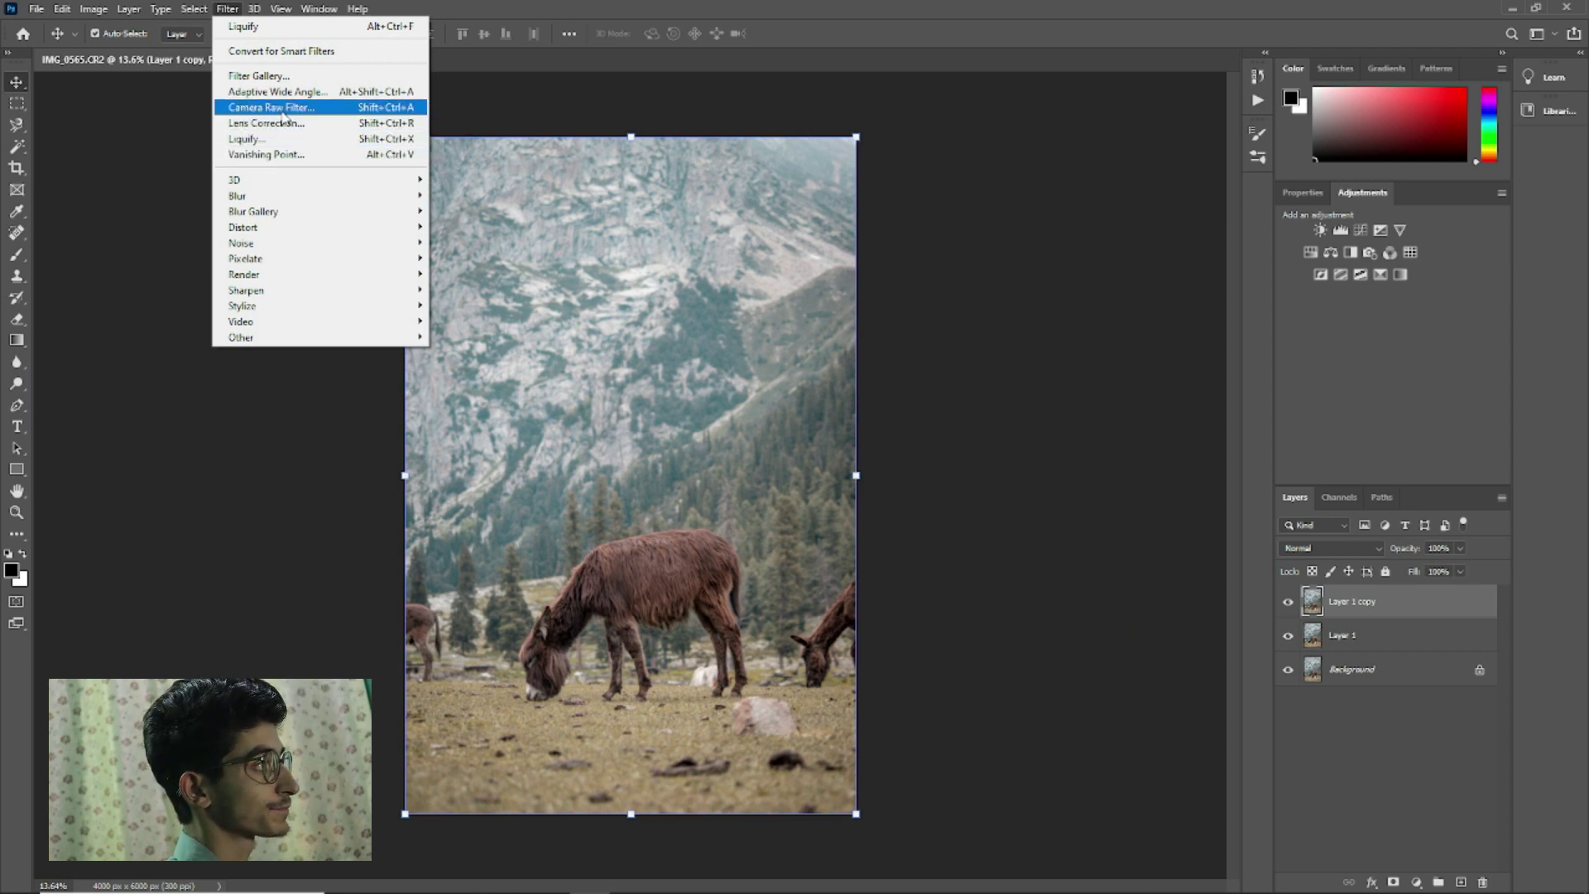
Apply Camera Raw with Greens saturation +100, Aquas saturation +77, Aquas hue -76, Blues hue -28
click(281, 110)
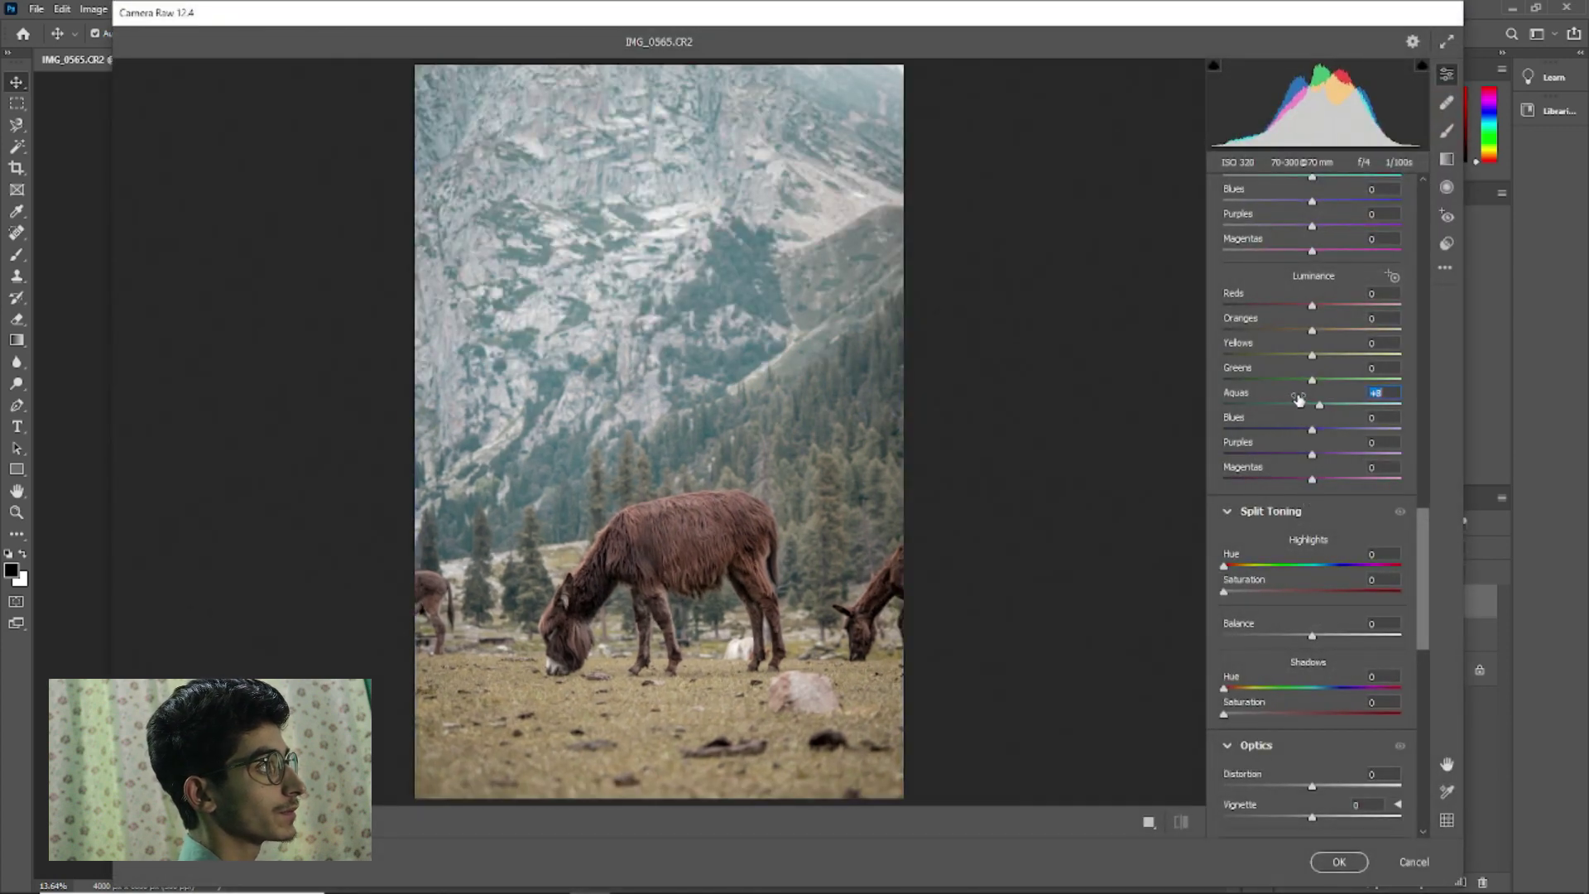
scroll(1298, 400, up, 5)
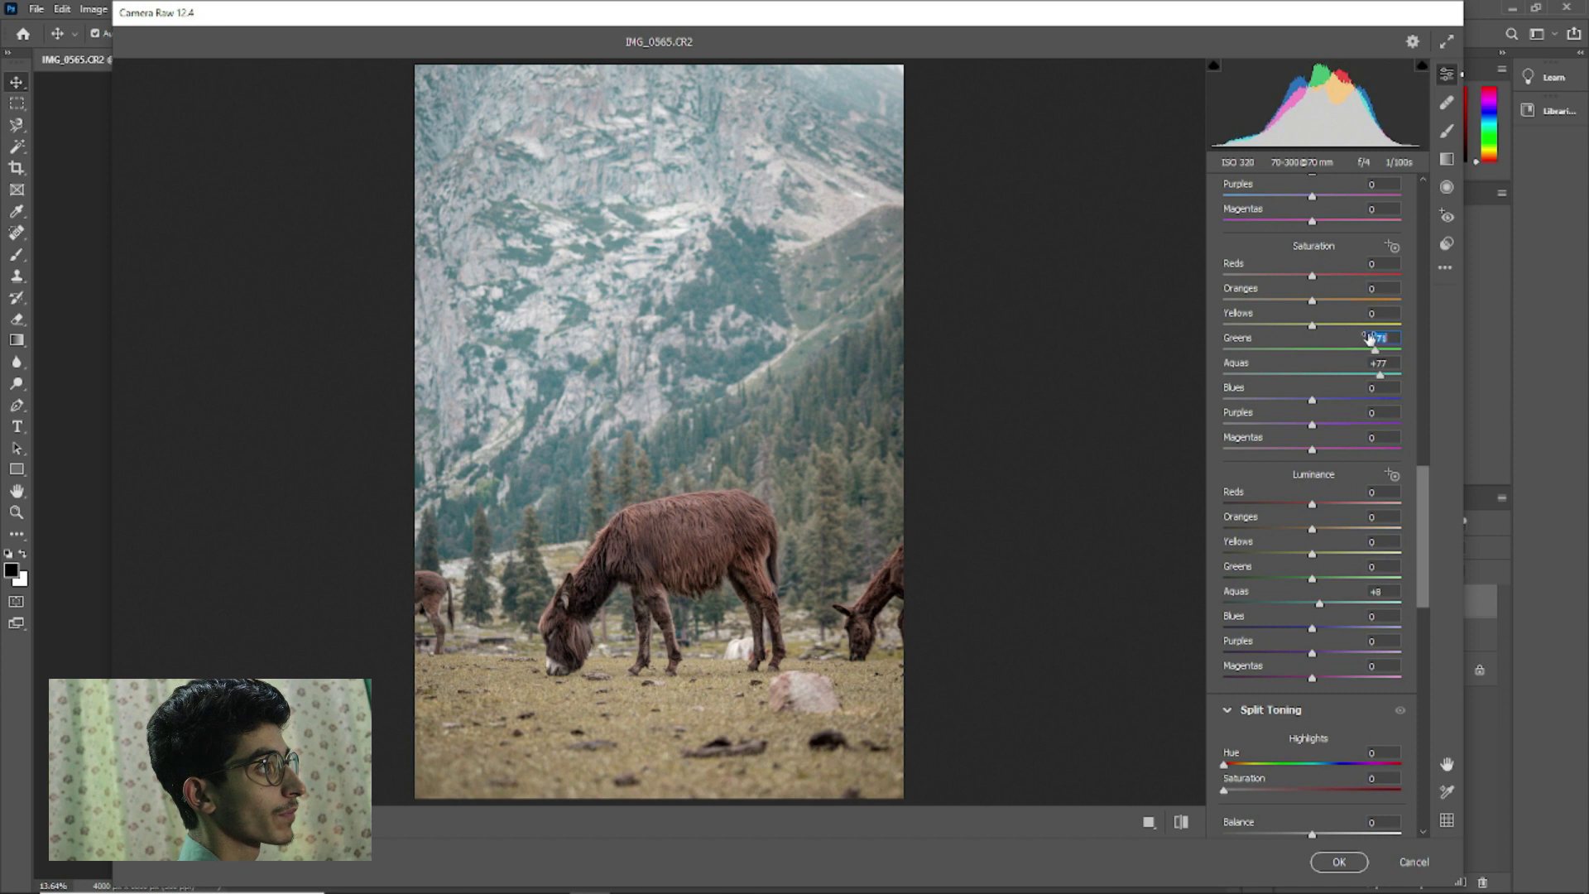
scroll(1358, 373, up, 2)
scroll(1306, 428, up, 5)
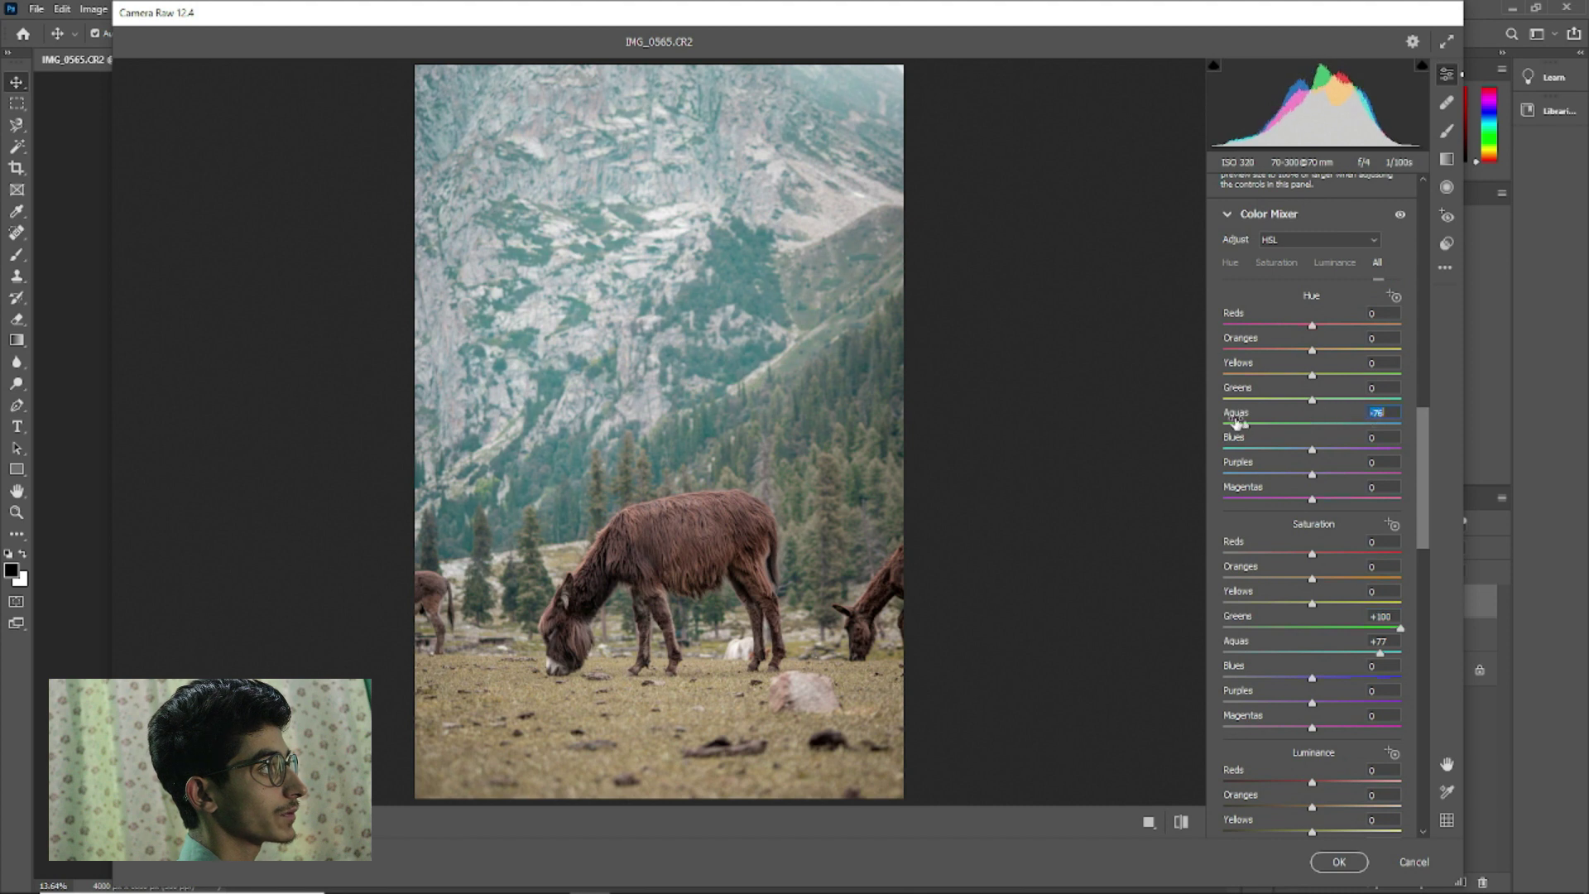
click(1290, 447)
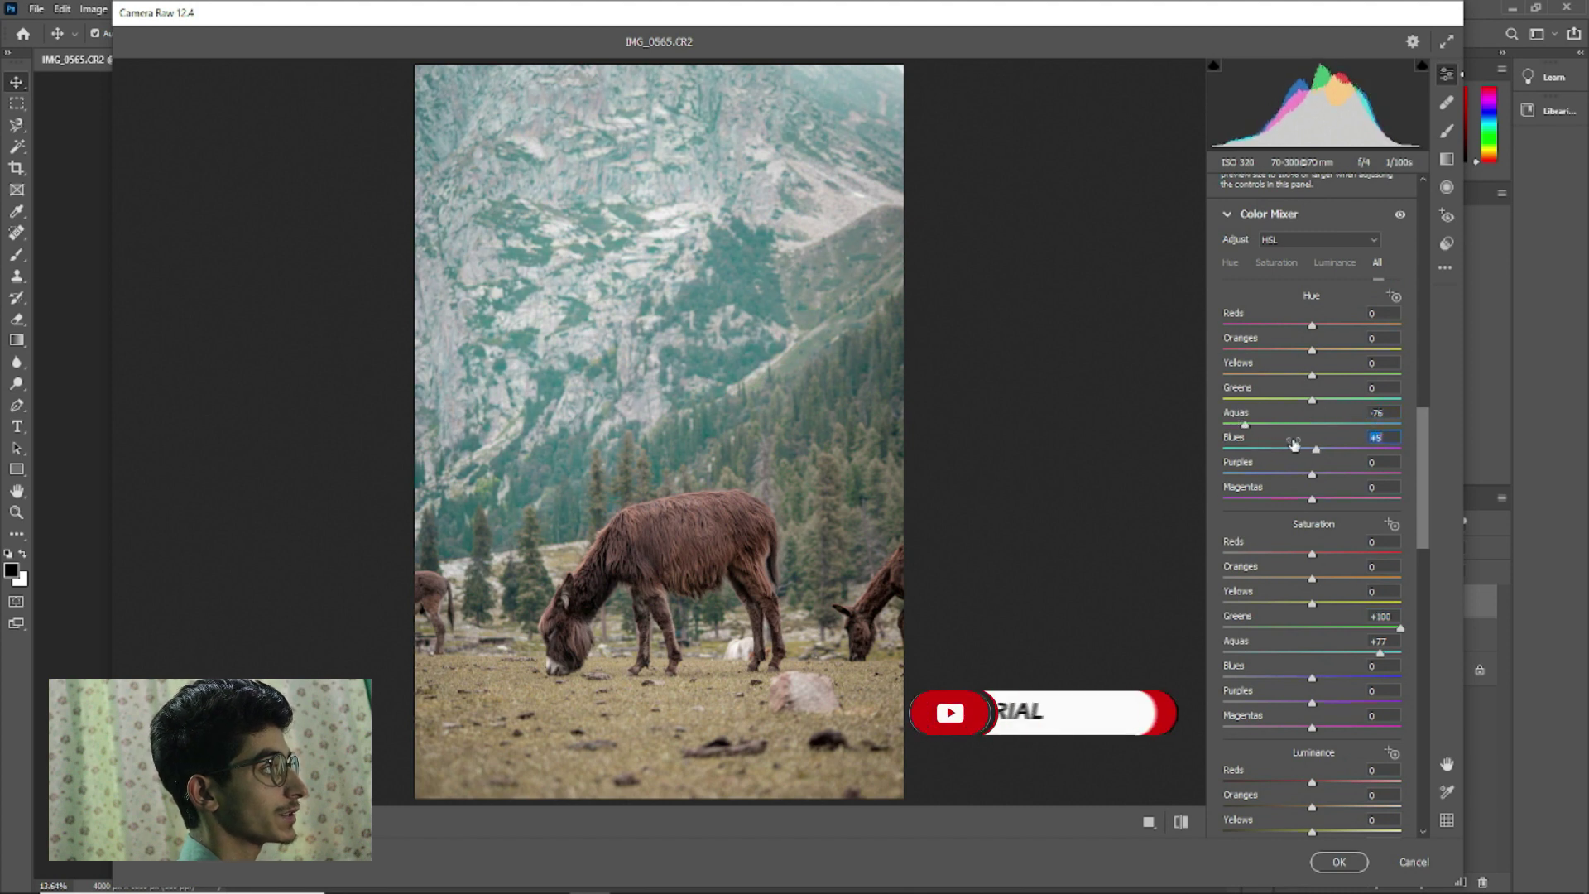
click(1338, 863)
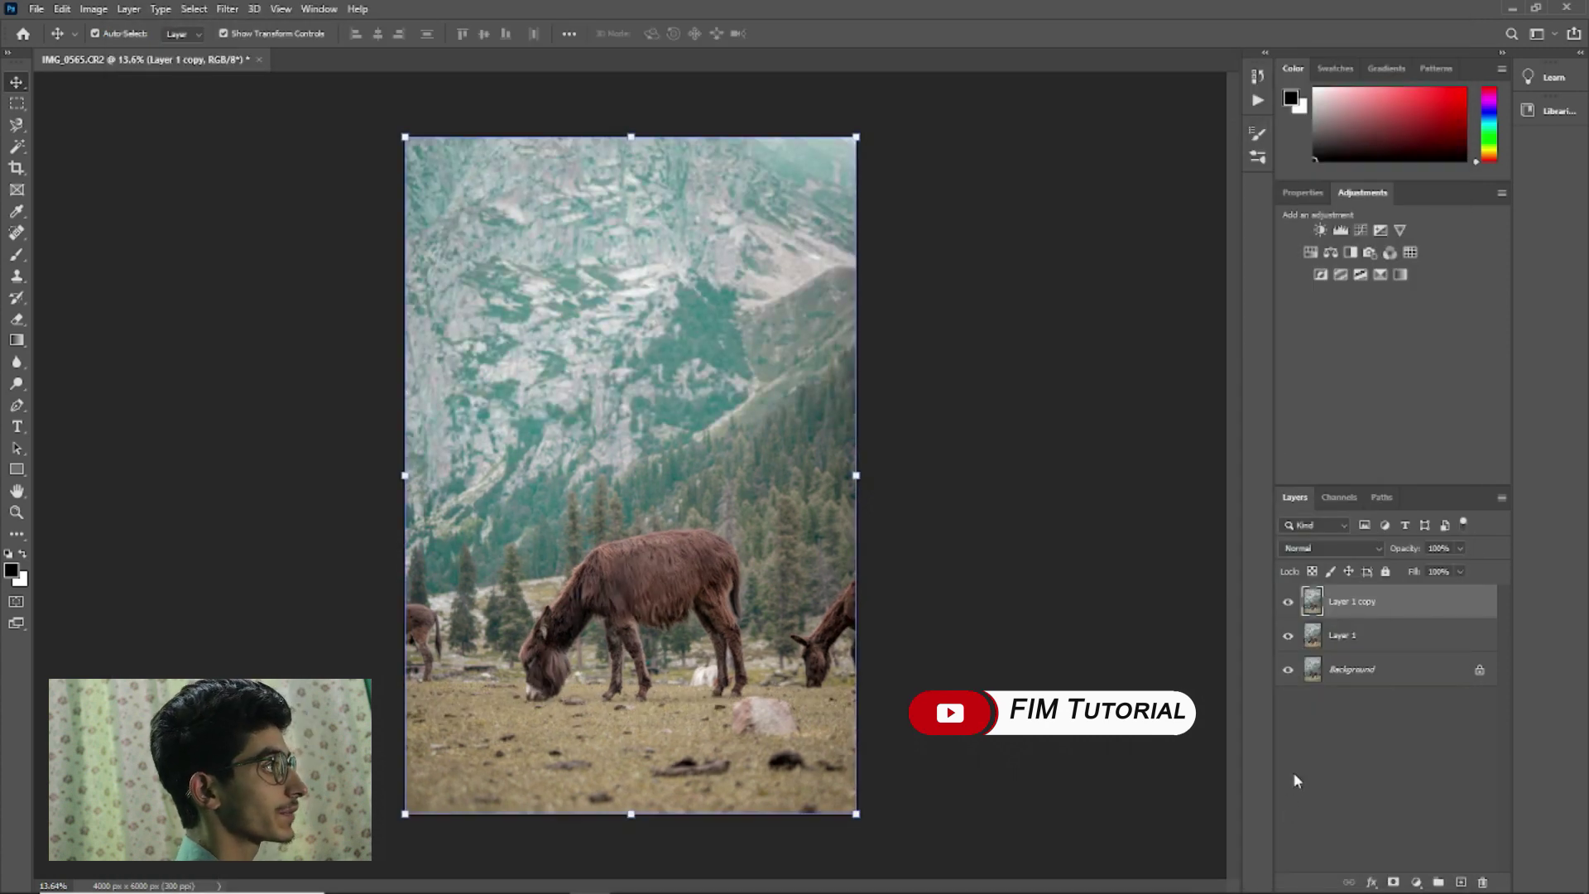
click(1294, 772)
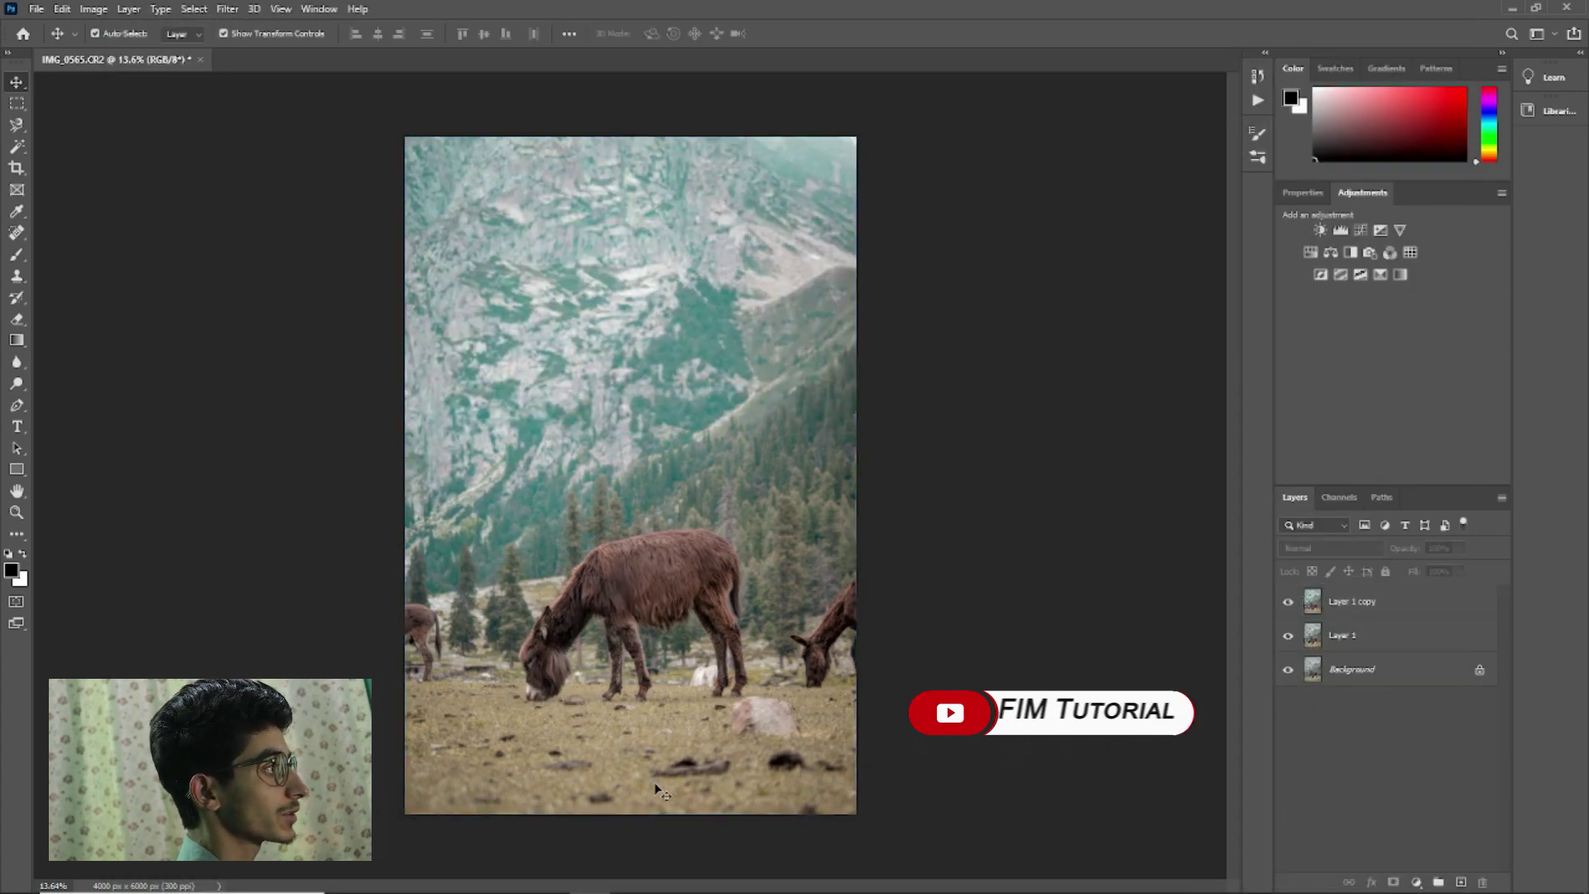
scroll(644, 773, up, 1)
scroll(644, 773, up, 1)
scroll(749, 589, up, 1)
scroll(749, 589, up, 2)
scroll(751, 588, down, 2)
scroll(752, 589, down, 2)
scroll(753, 591, down, 1)
scroll(753, 591, up, 1)
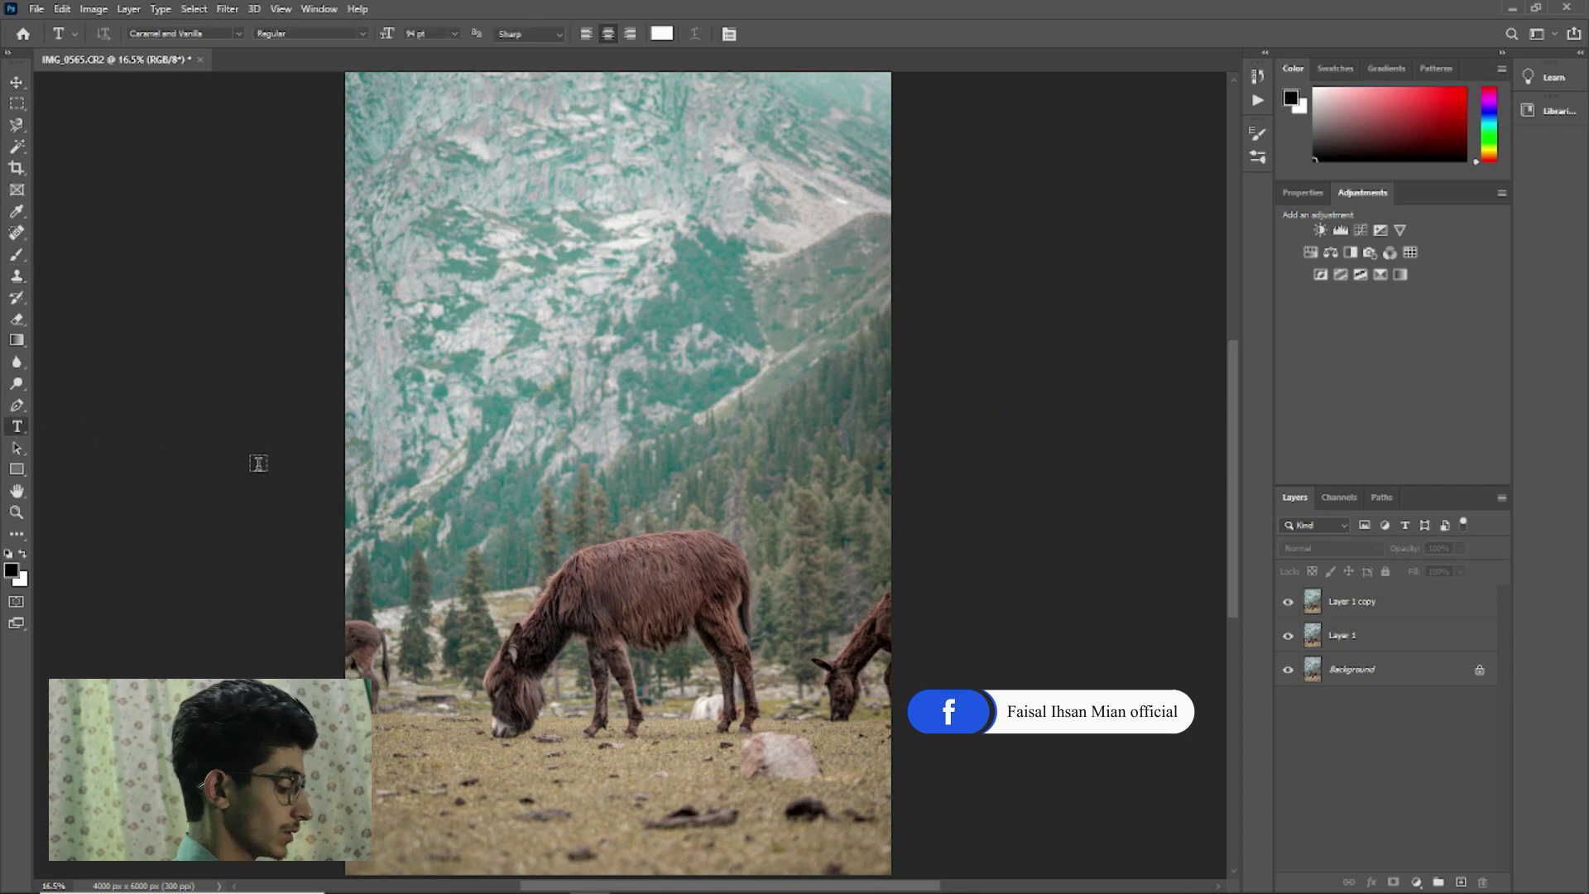
Create a text box across the lower middle of the photo reading 'Donkey'
drag(444, 537, 922, 639)
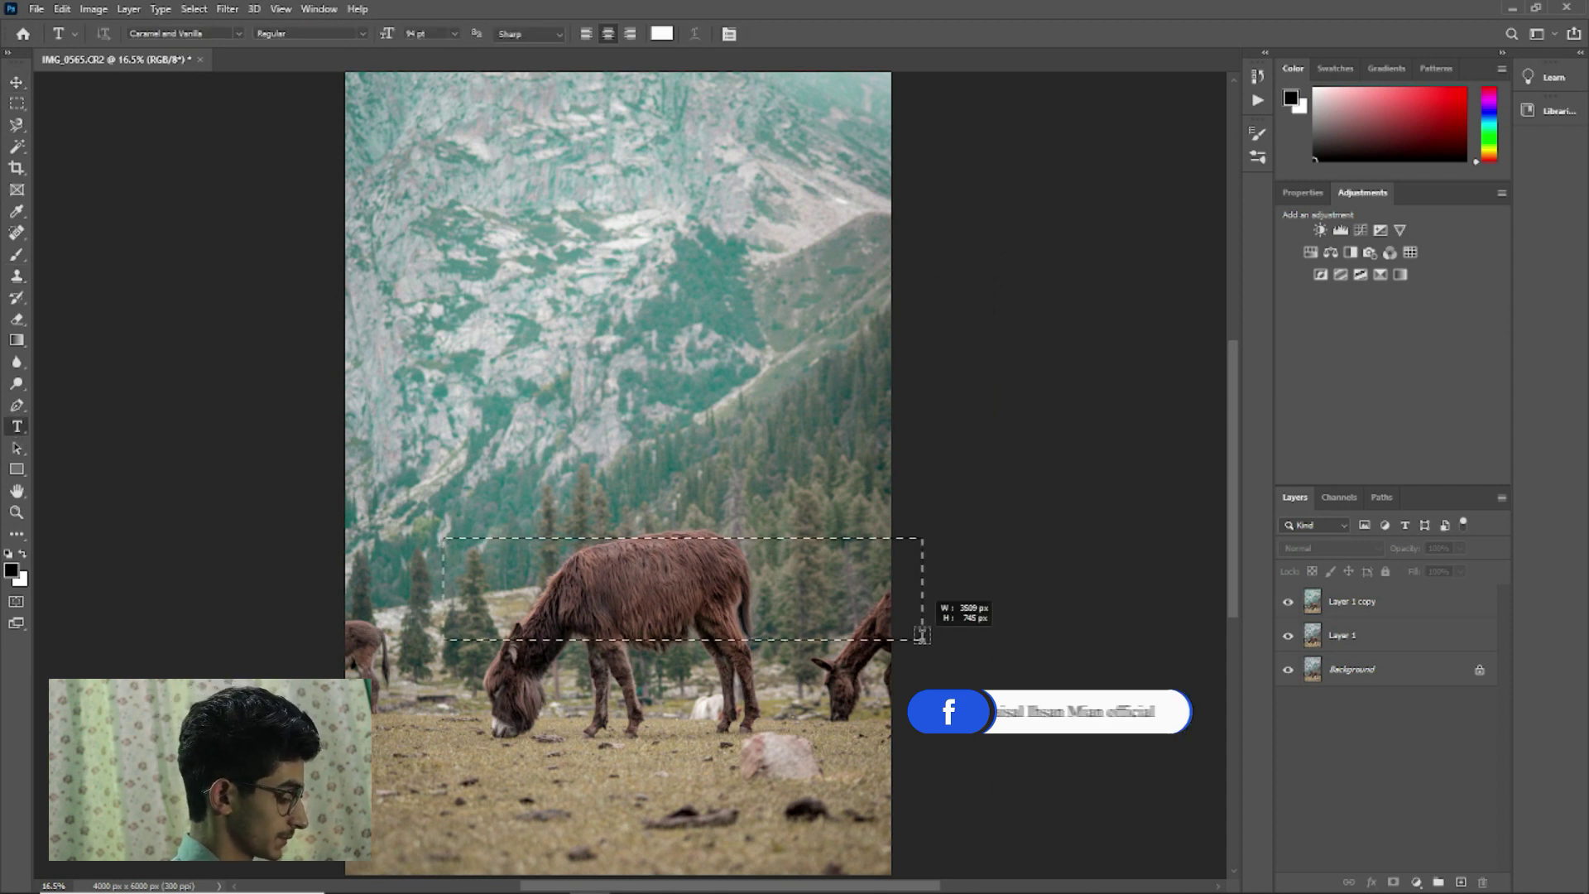
key(BackSpace)
text(Don)
text(ke)
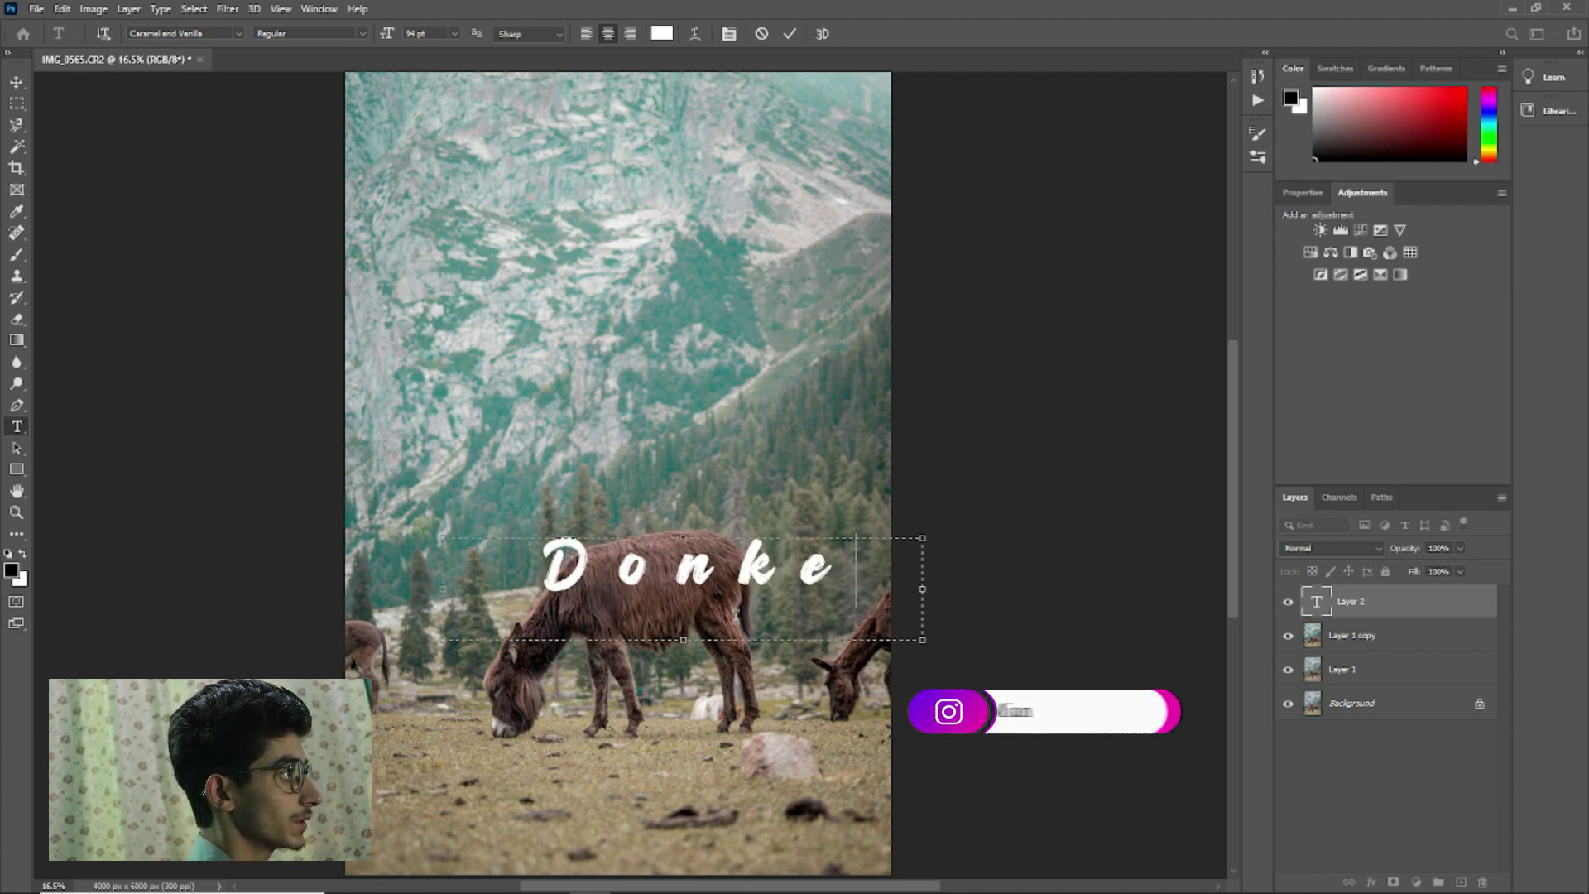
text(y)
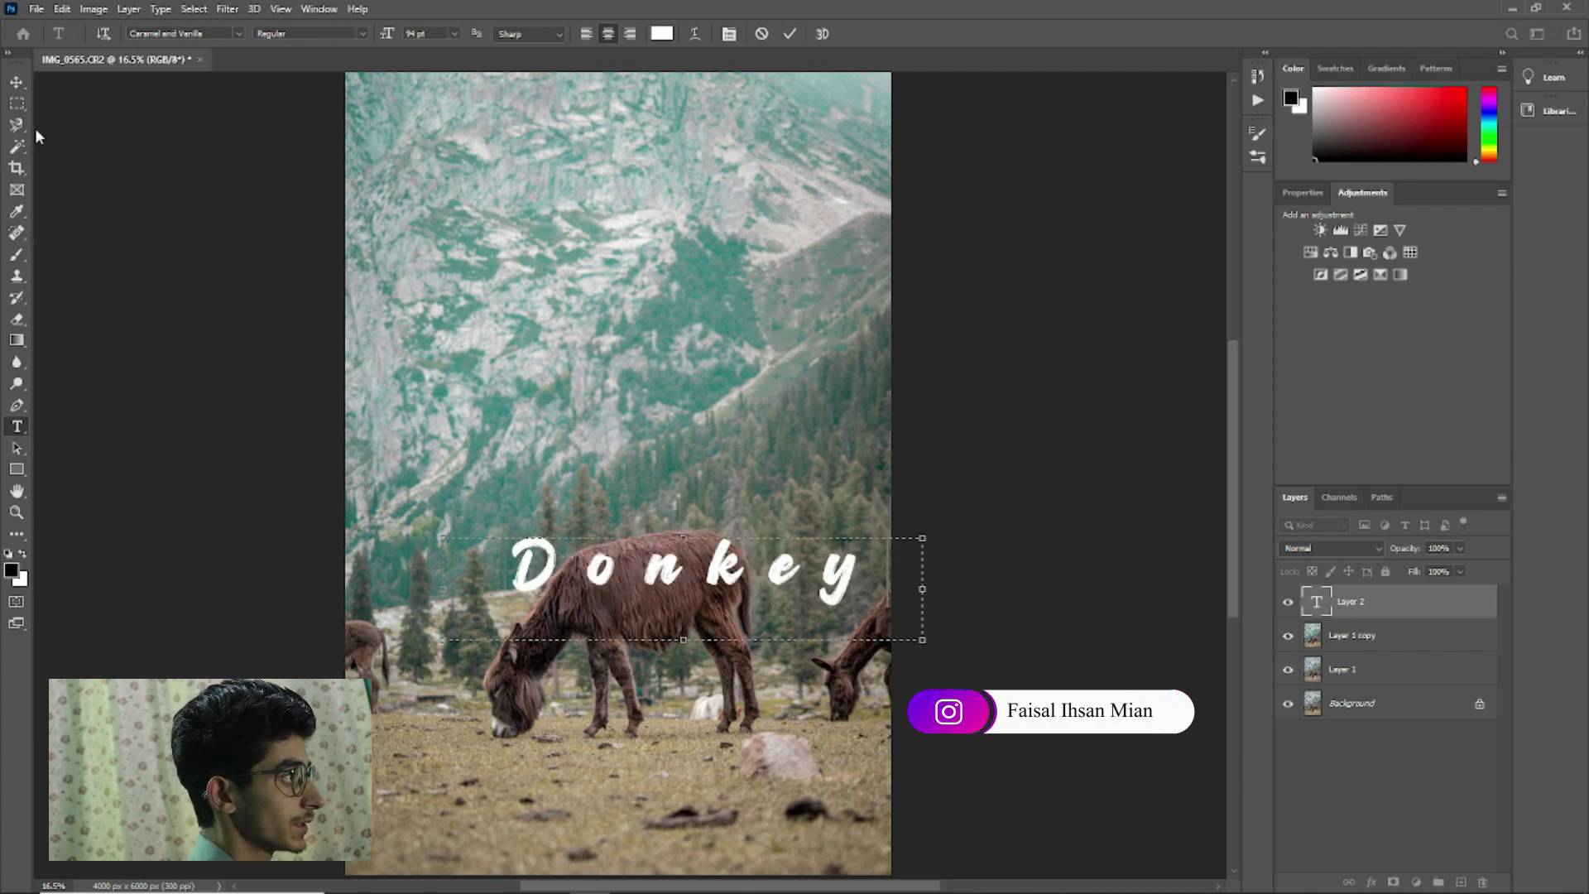
click(19, 84)
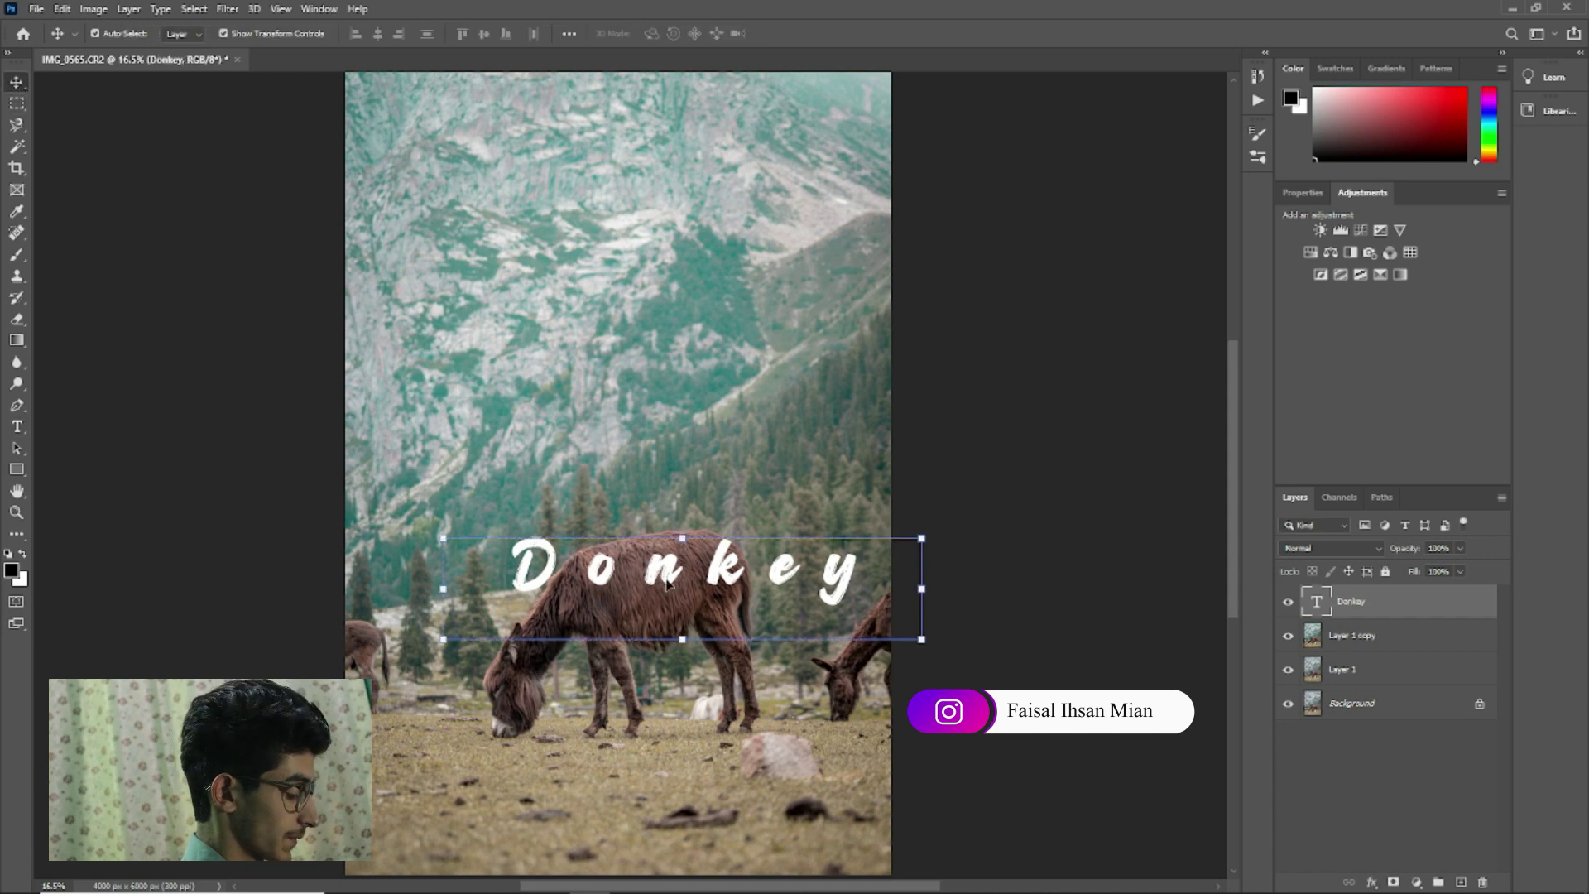
Move the Donkey text lower so it sits over the donkey's legs
drag(667, 584, 634, 662)
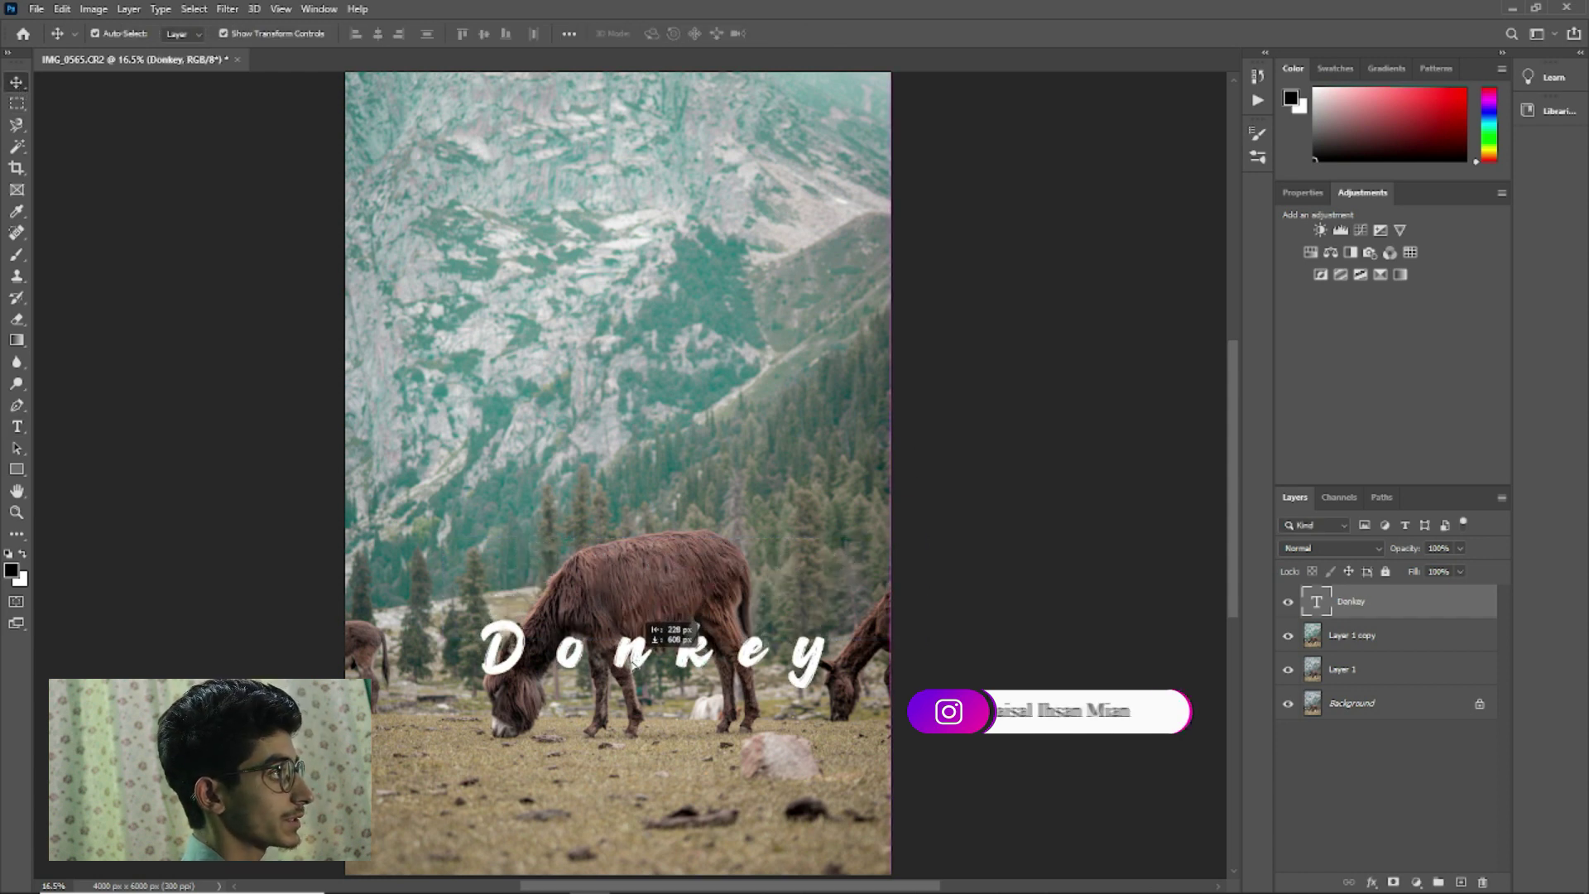
scroll(634, 662, up, 5)
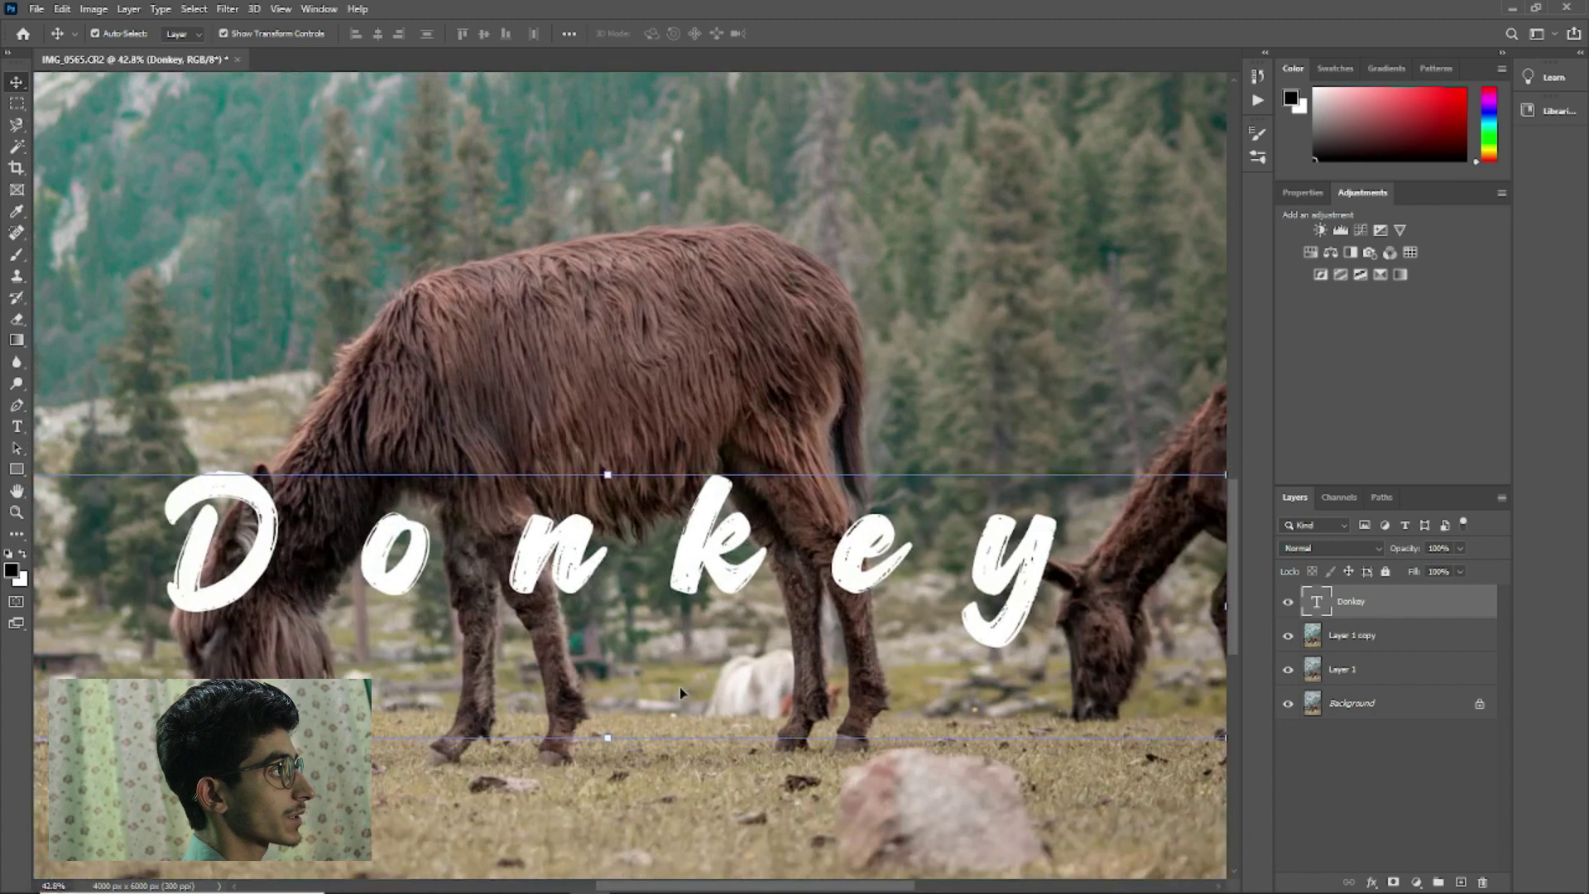
scroll(679, 687, down, 2)
scroll(679, 687, down, 2)
scroll(1006, 592, up, 1)
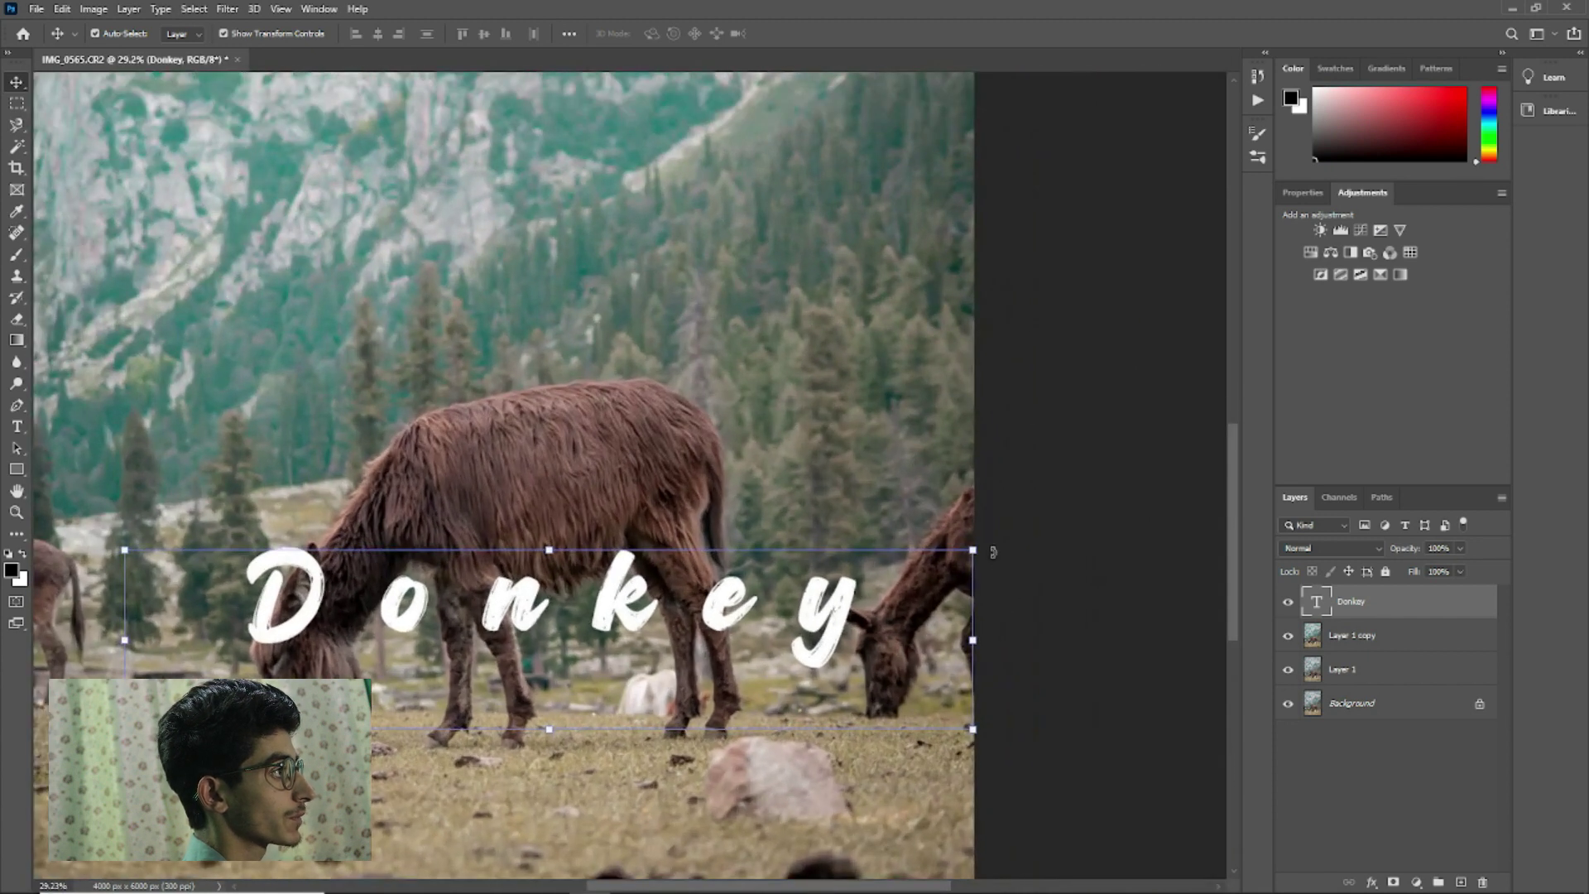
Rotate the Donkey text about -15° to rise diagonally, shrink it slightly, and shift it right
drag(991, 547, 923, 422)
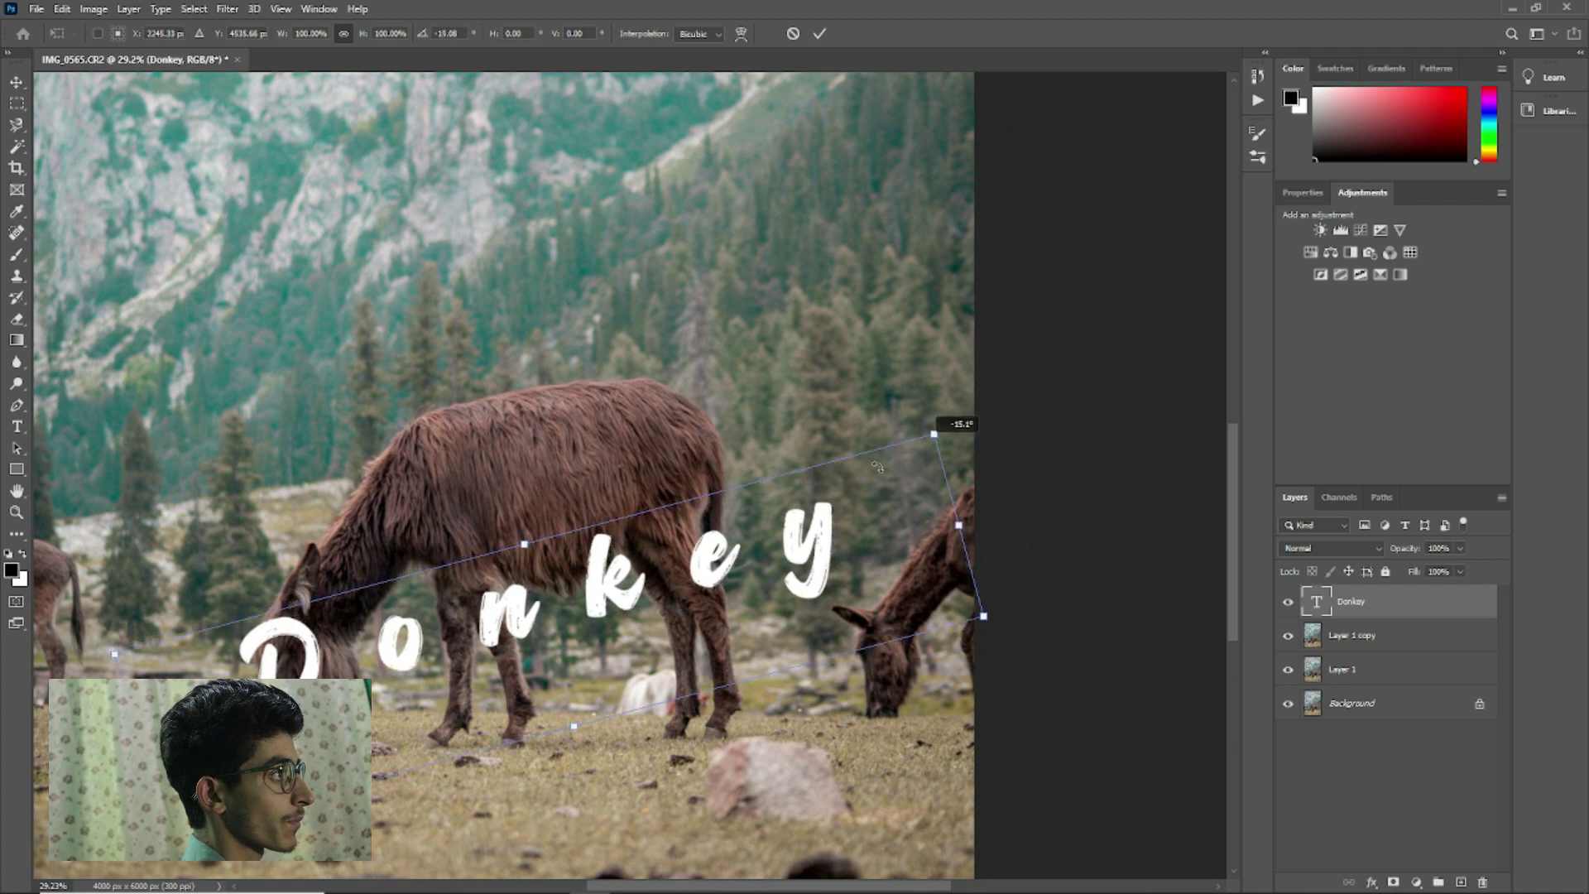
drag(524, 605, 566, 591)
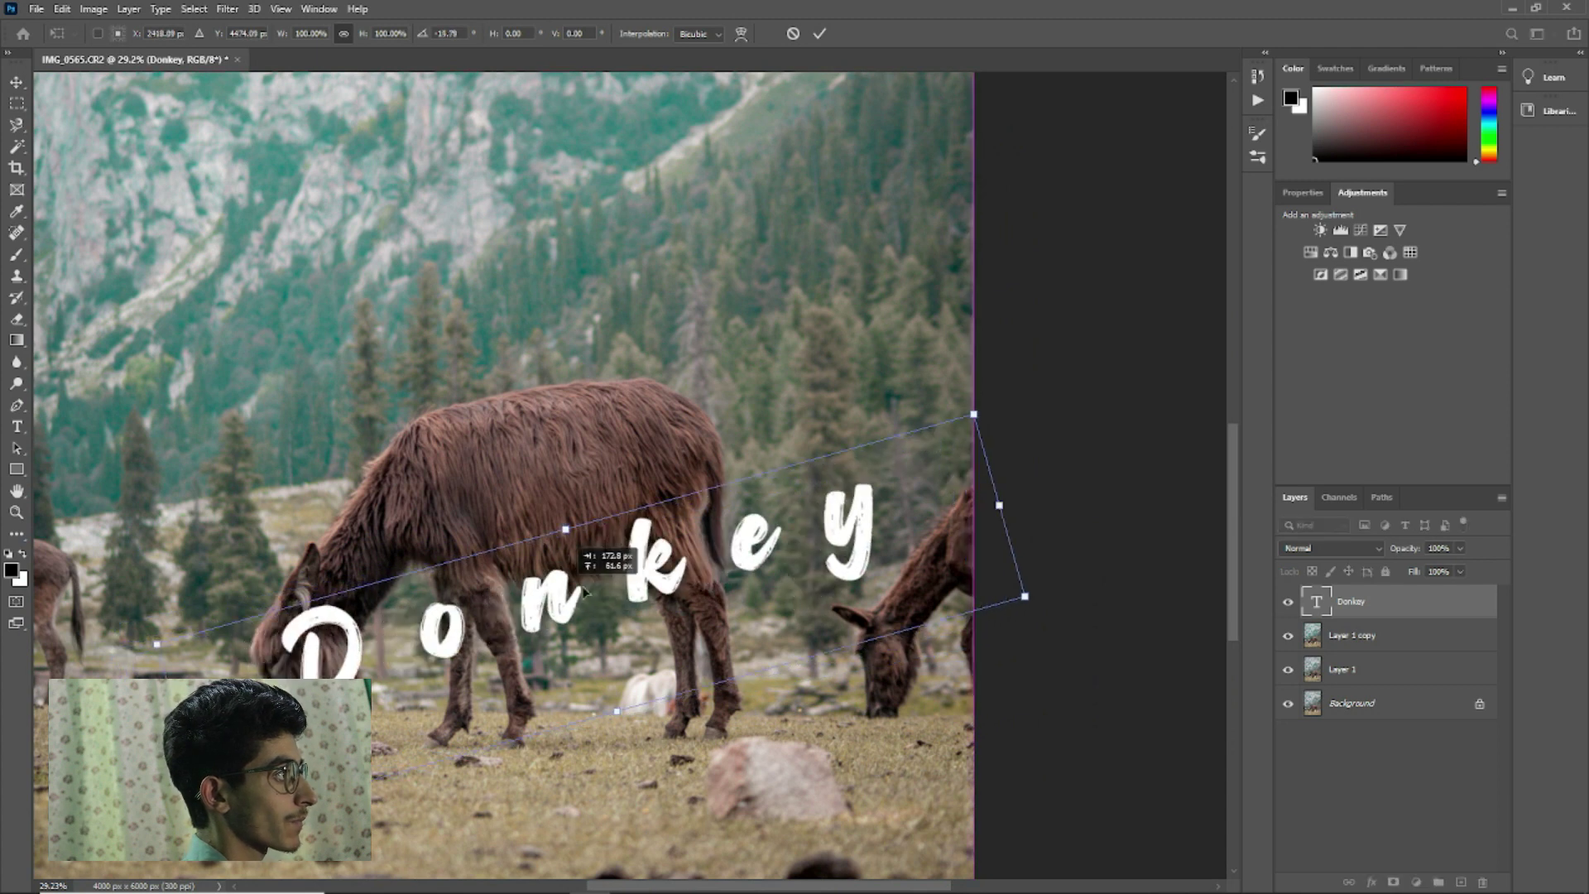
mouse_move(1027, 598)
mouse_down()
mouse_move(897, 567)
mouse_move(859, 578)
mouse_up()
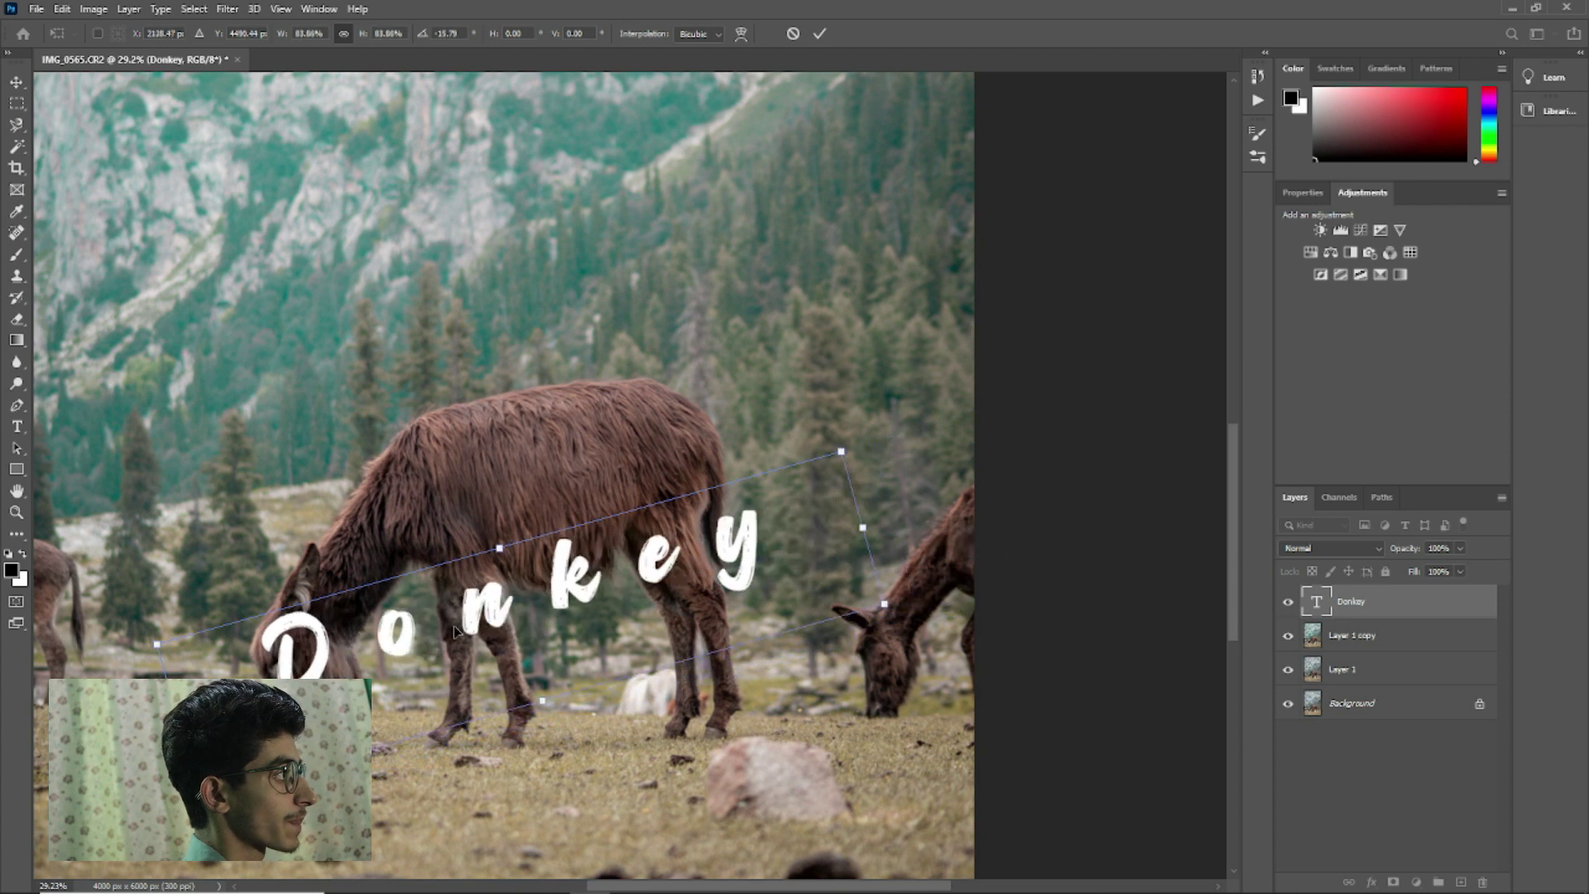
drag(401, 642, 466, 658)
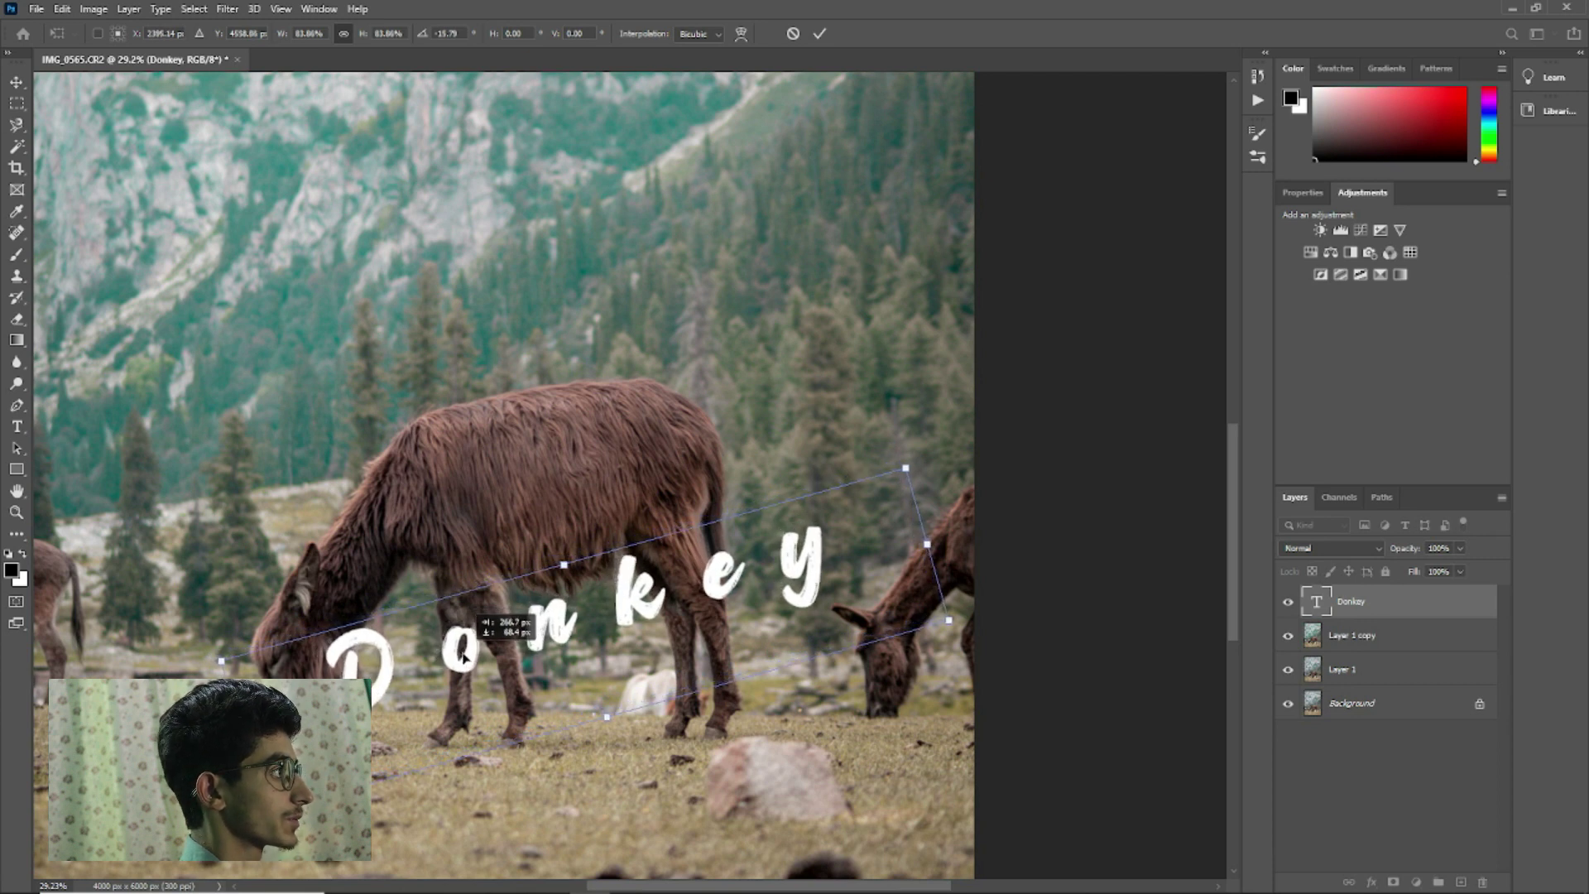
click(1305, 755)
key(ctrl+0)
key(ctrl+plus)
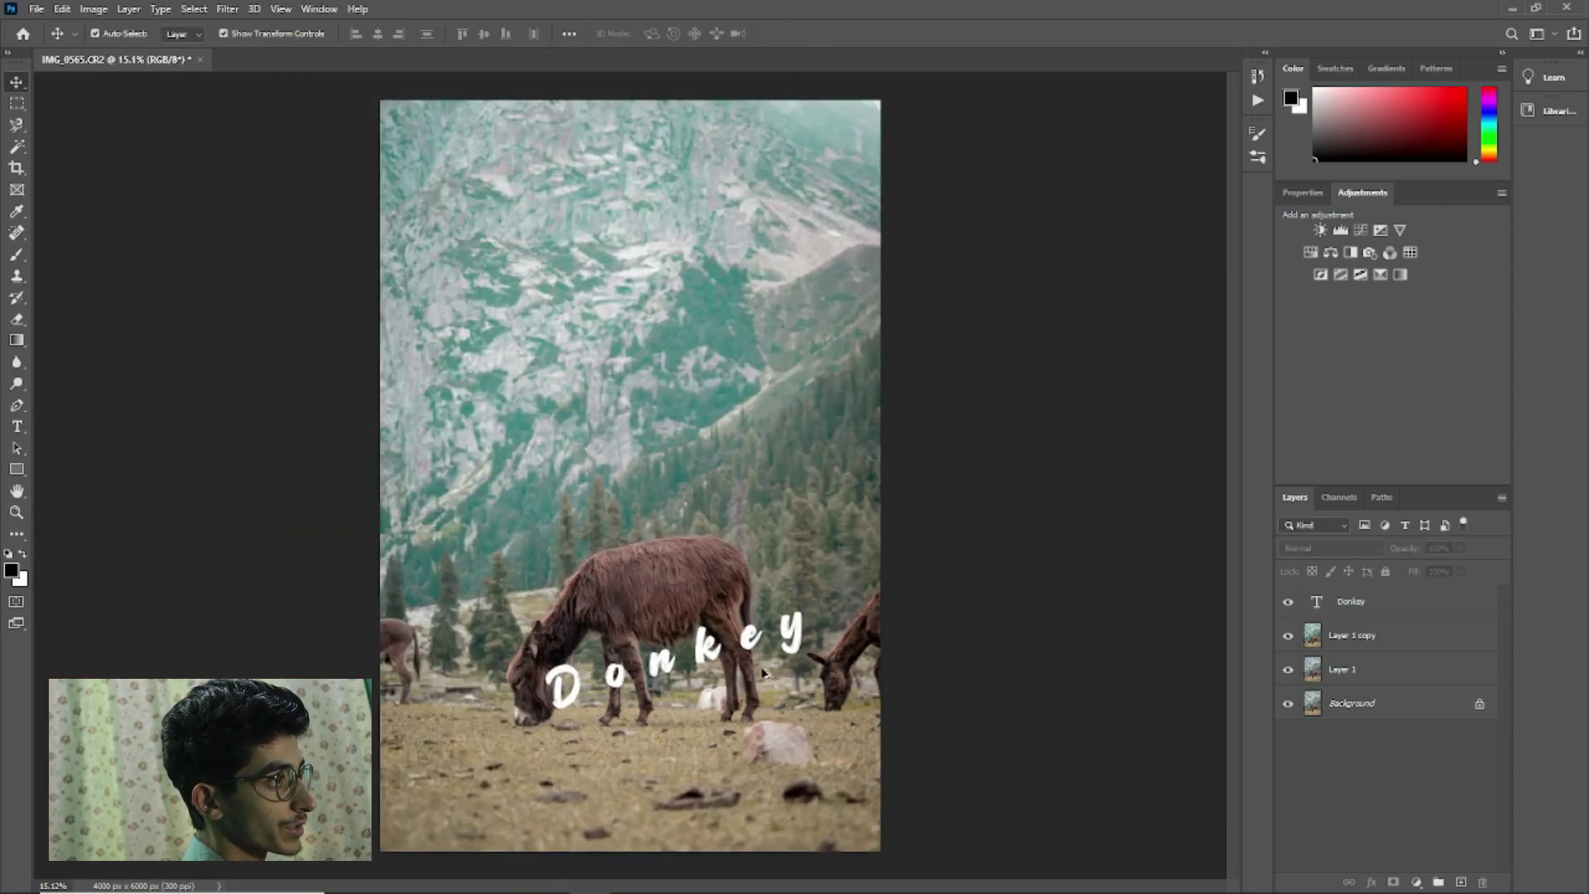
Set the Donkey text layer's opacity to 60%
click(755, 646)
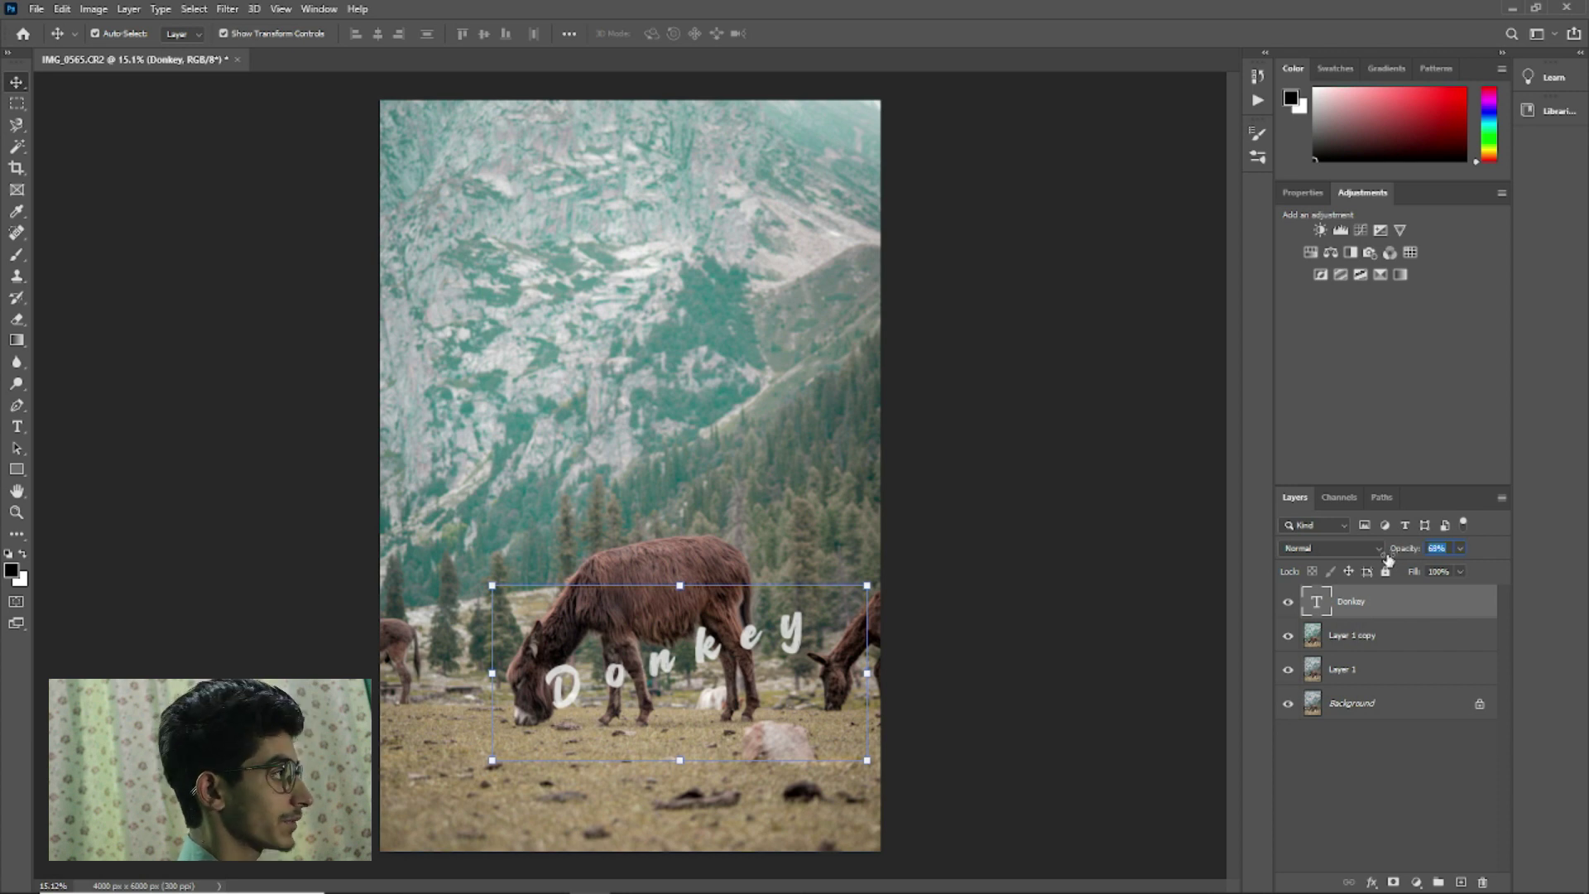
click(1376, 777)
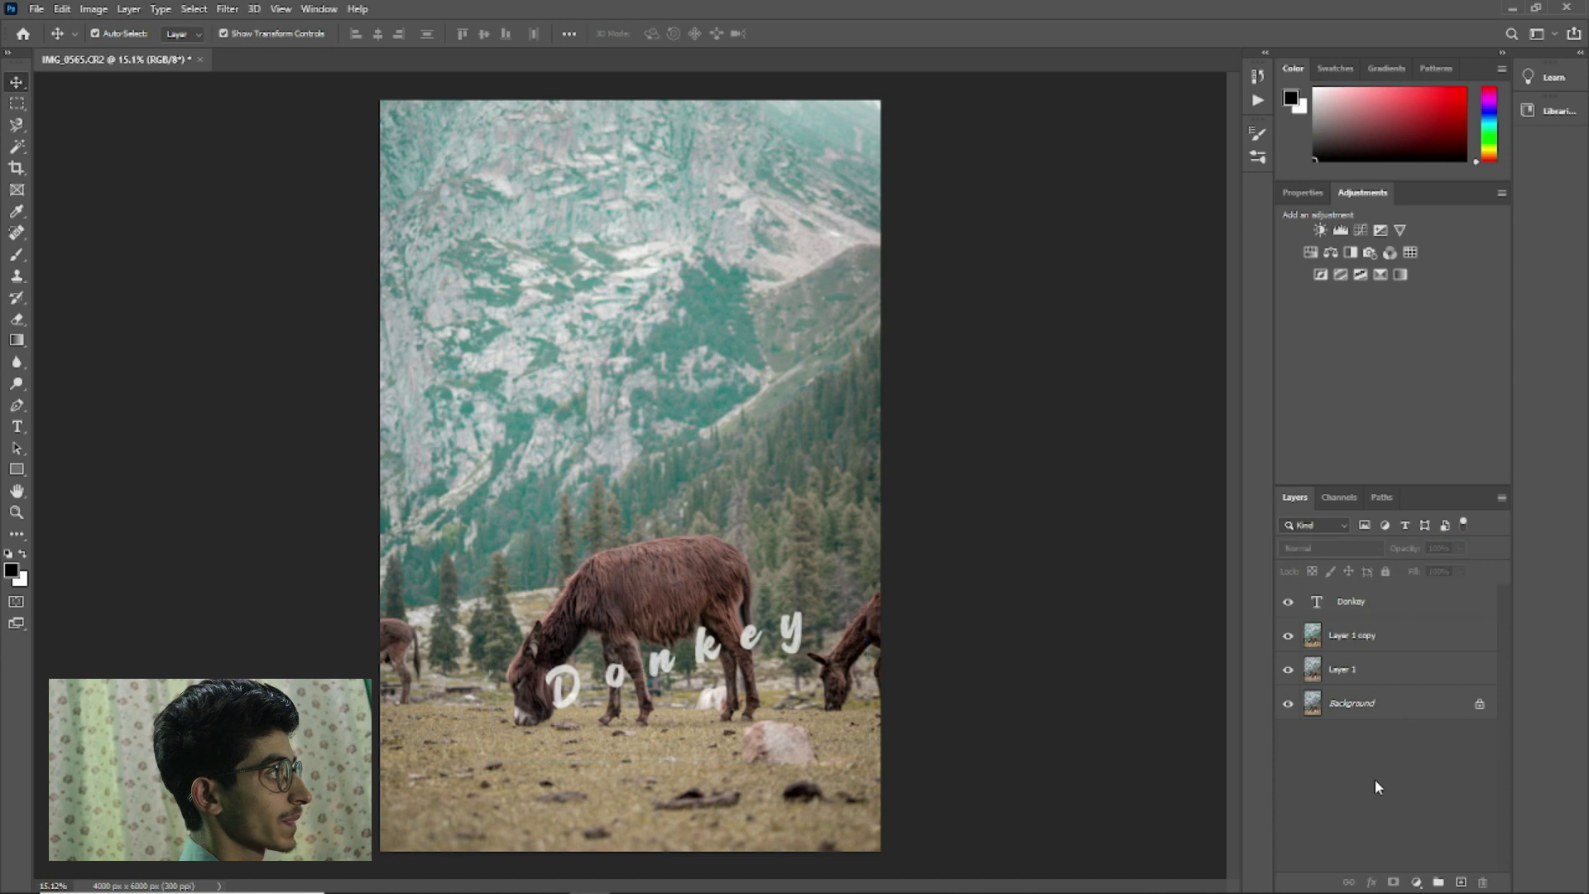
scroll(923, 722, up, 1)
scroll(923, 723, down, 1)
scroll(923, 723, down, 1)
scroll(923, 723, up, 1)
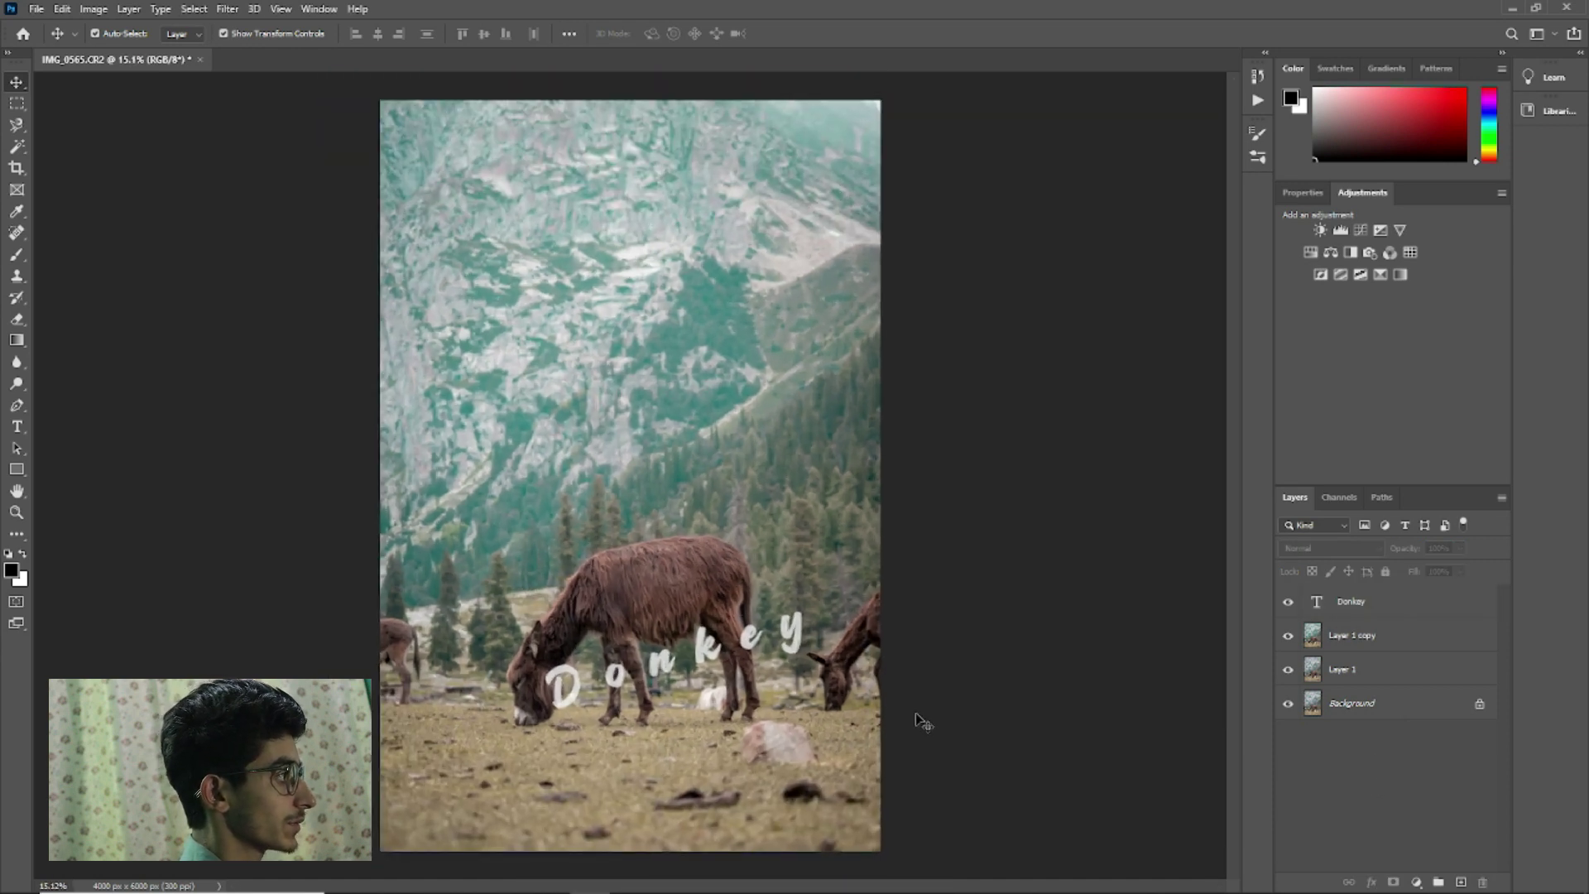
Open E:\editing all tolls\My Photography logo in File Explorer and drag the logo into the image
click(1512, 7)
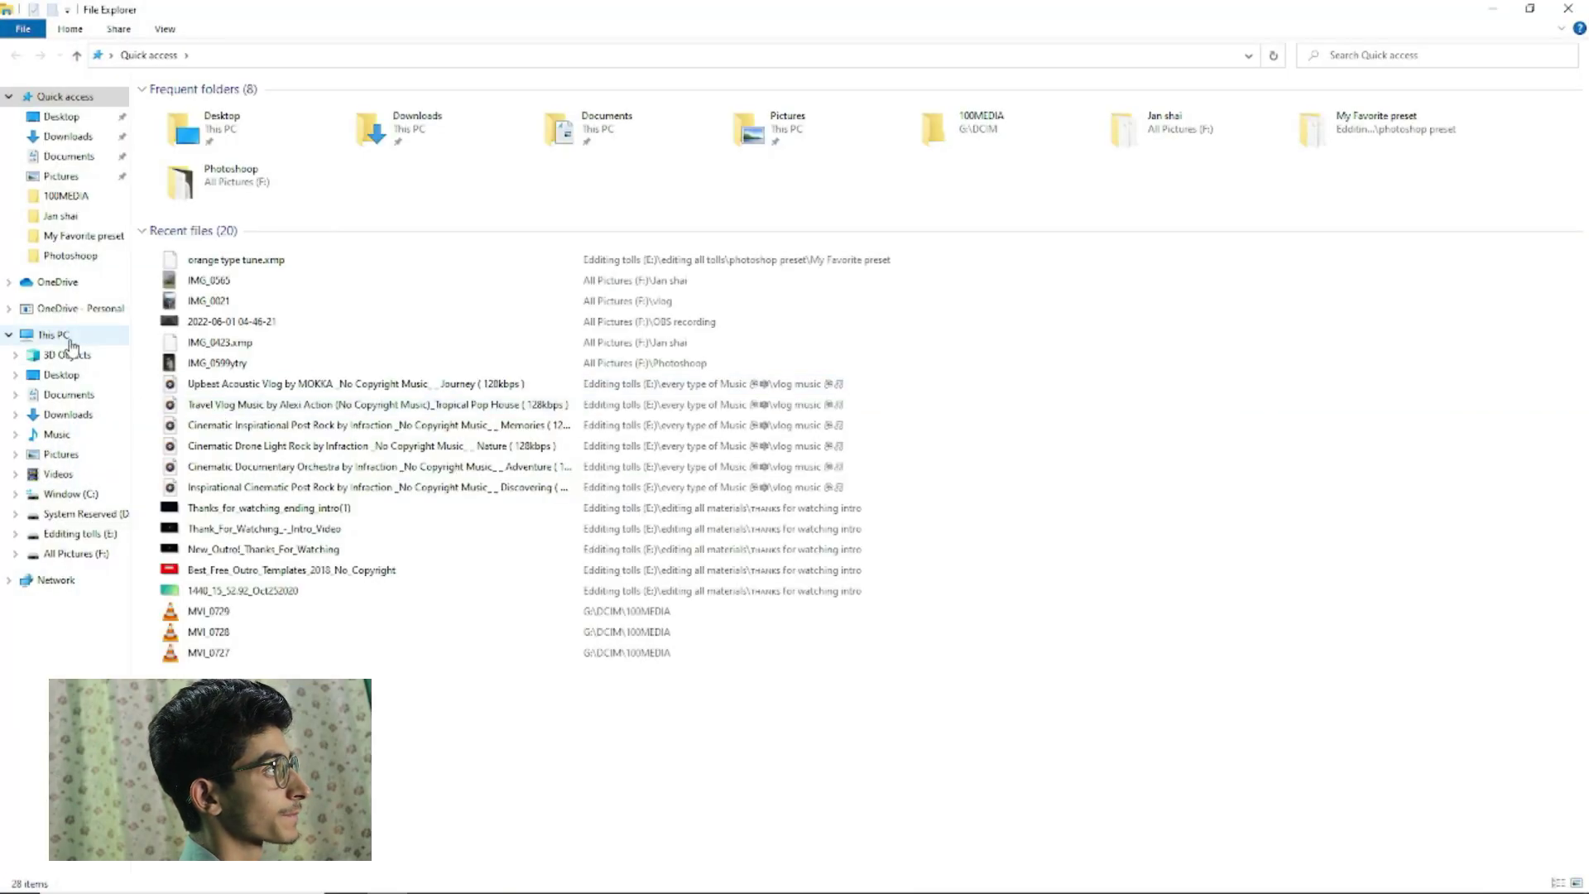
click(53, 334)
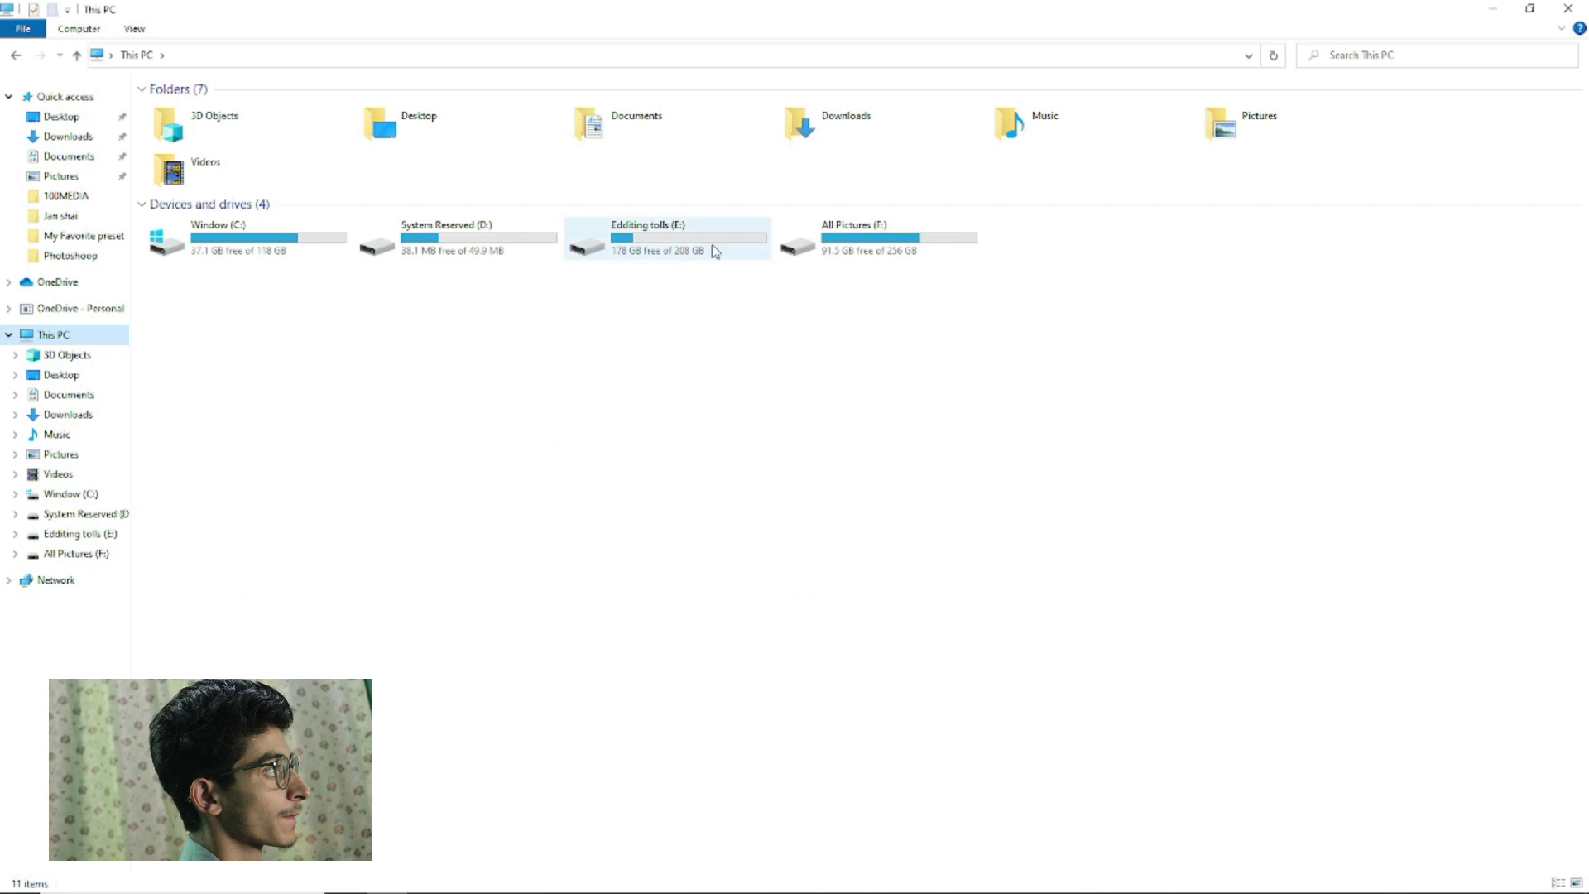
double_click(716, 252)
double_click(741, 281)
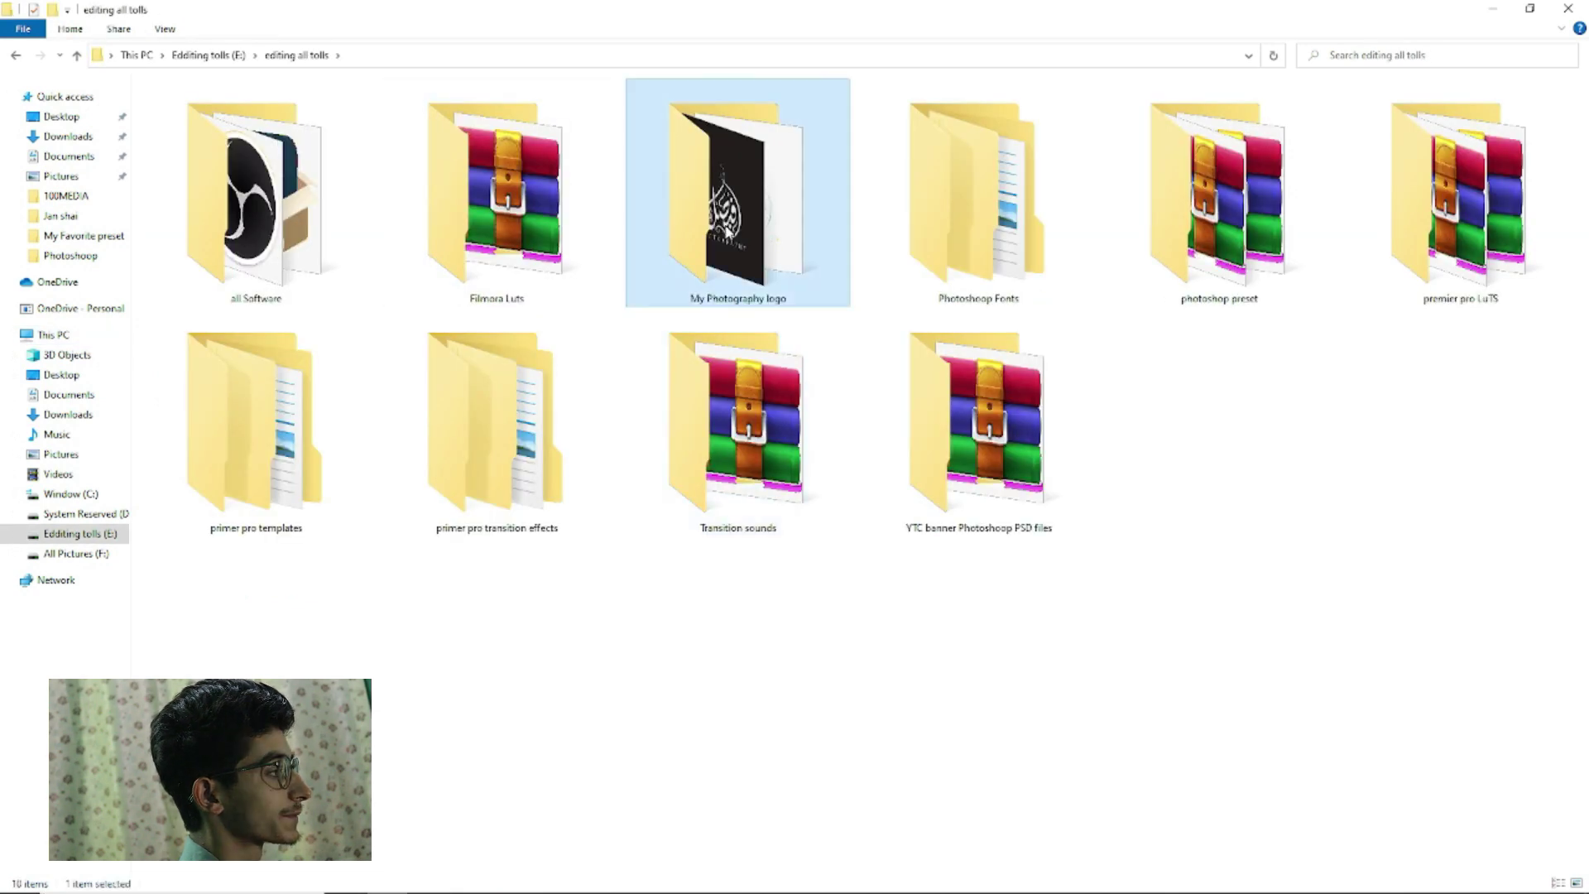
double_click(737, 199)
mouse_move(737, 199)
mouse_down()
mouse_move(611, 889)
mouse_move(671, 582)
mouse_up()
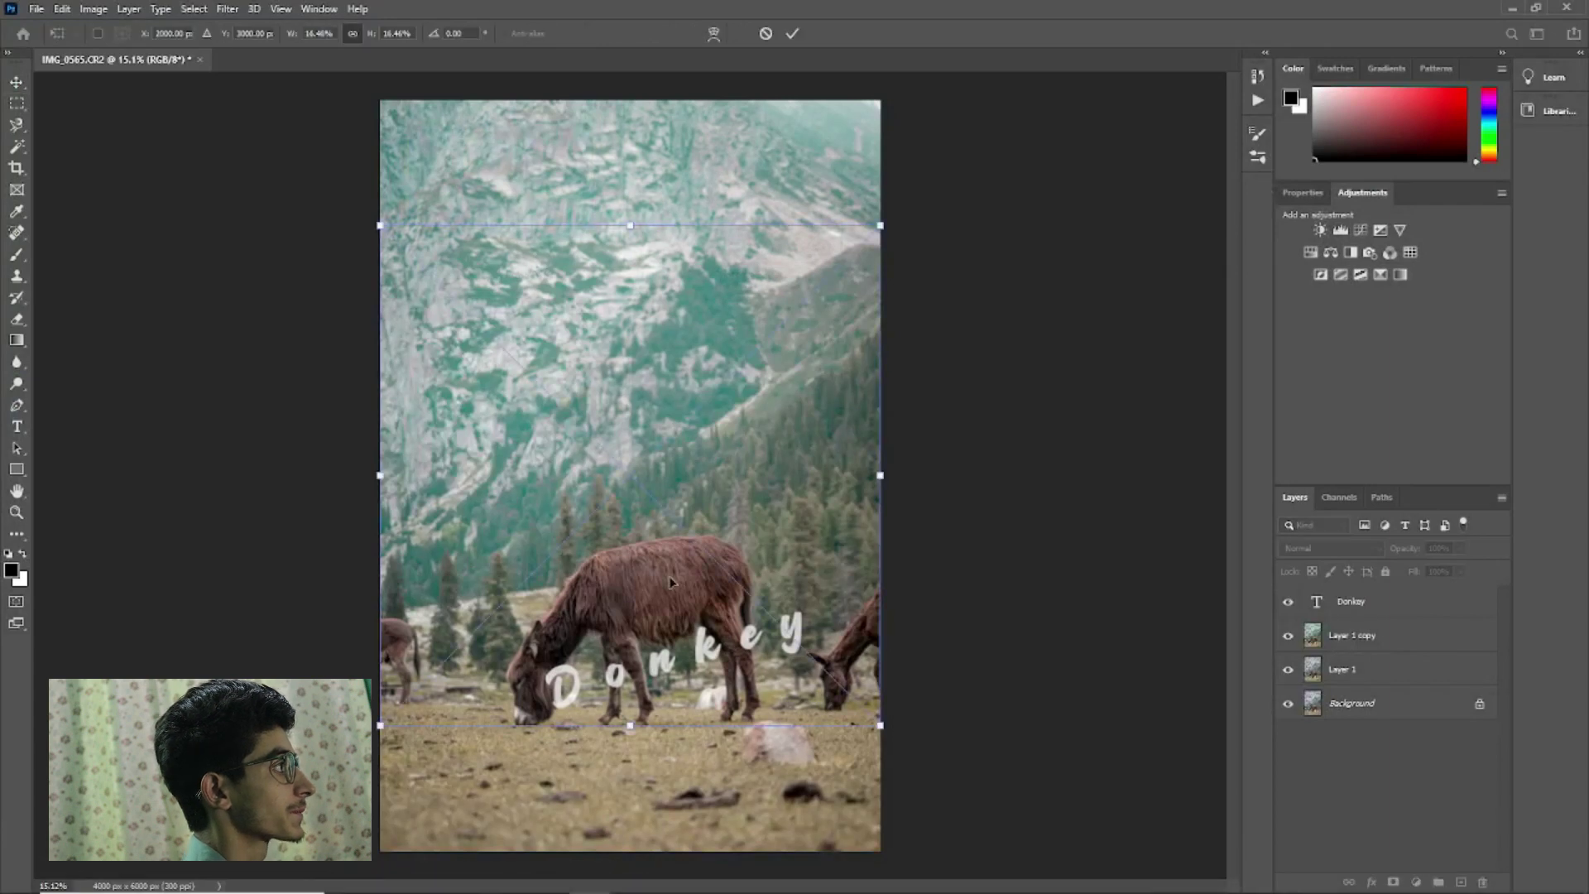
Shrink the logo, place it bottom centre below Donkey, and lower its opacity to about 91%
drag(880, 727, 585, 434)
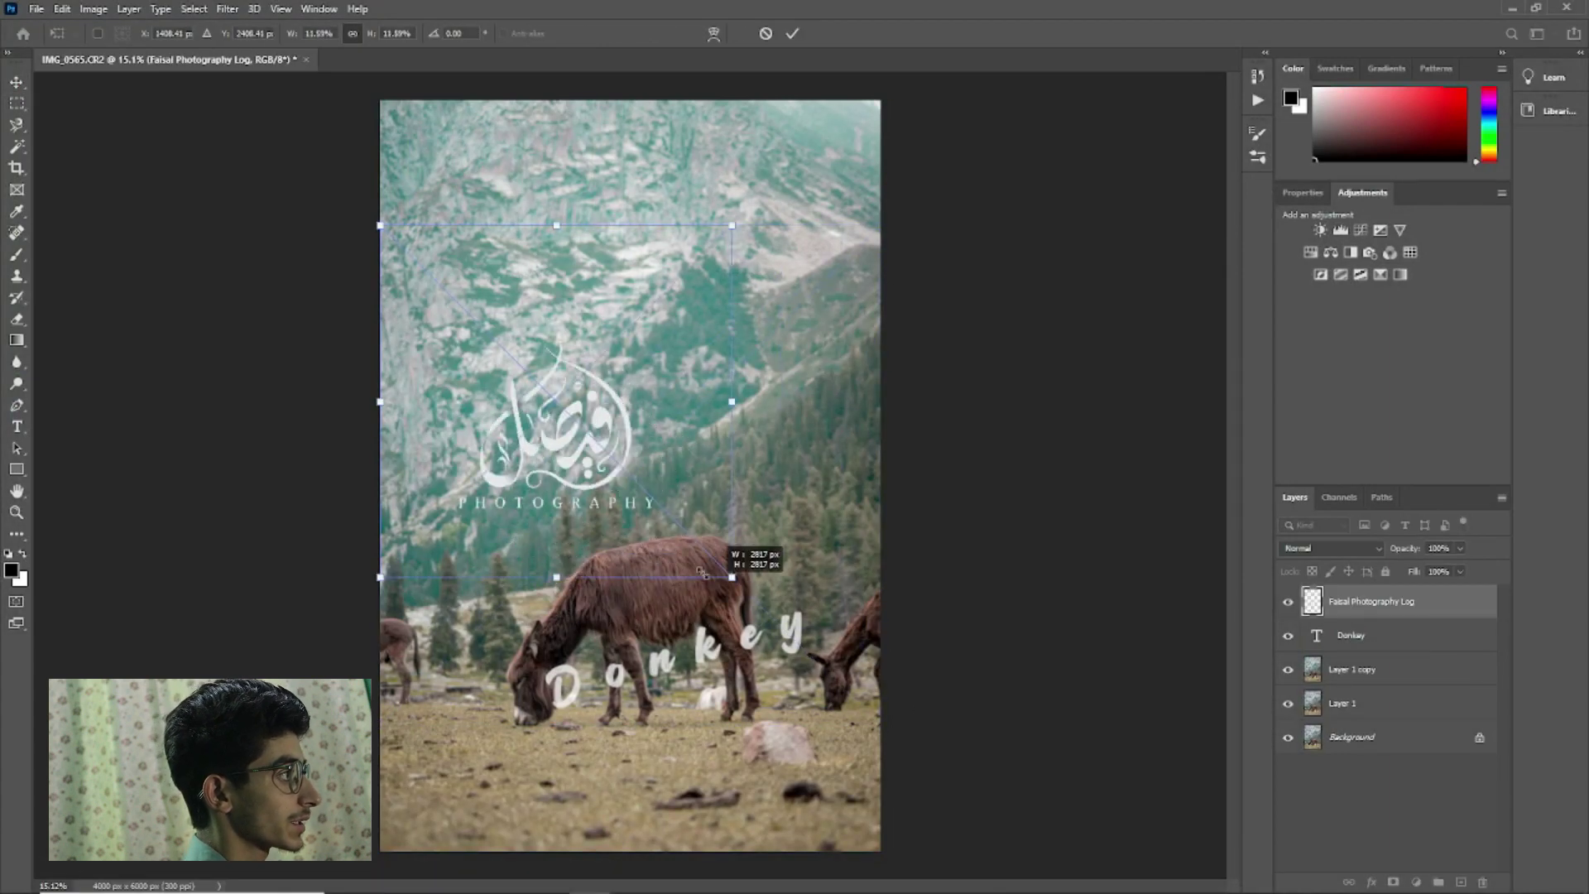
drag(450, 361, 607, 803)
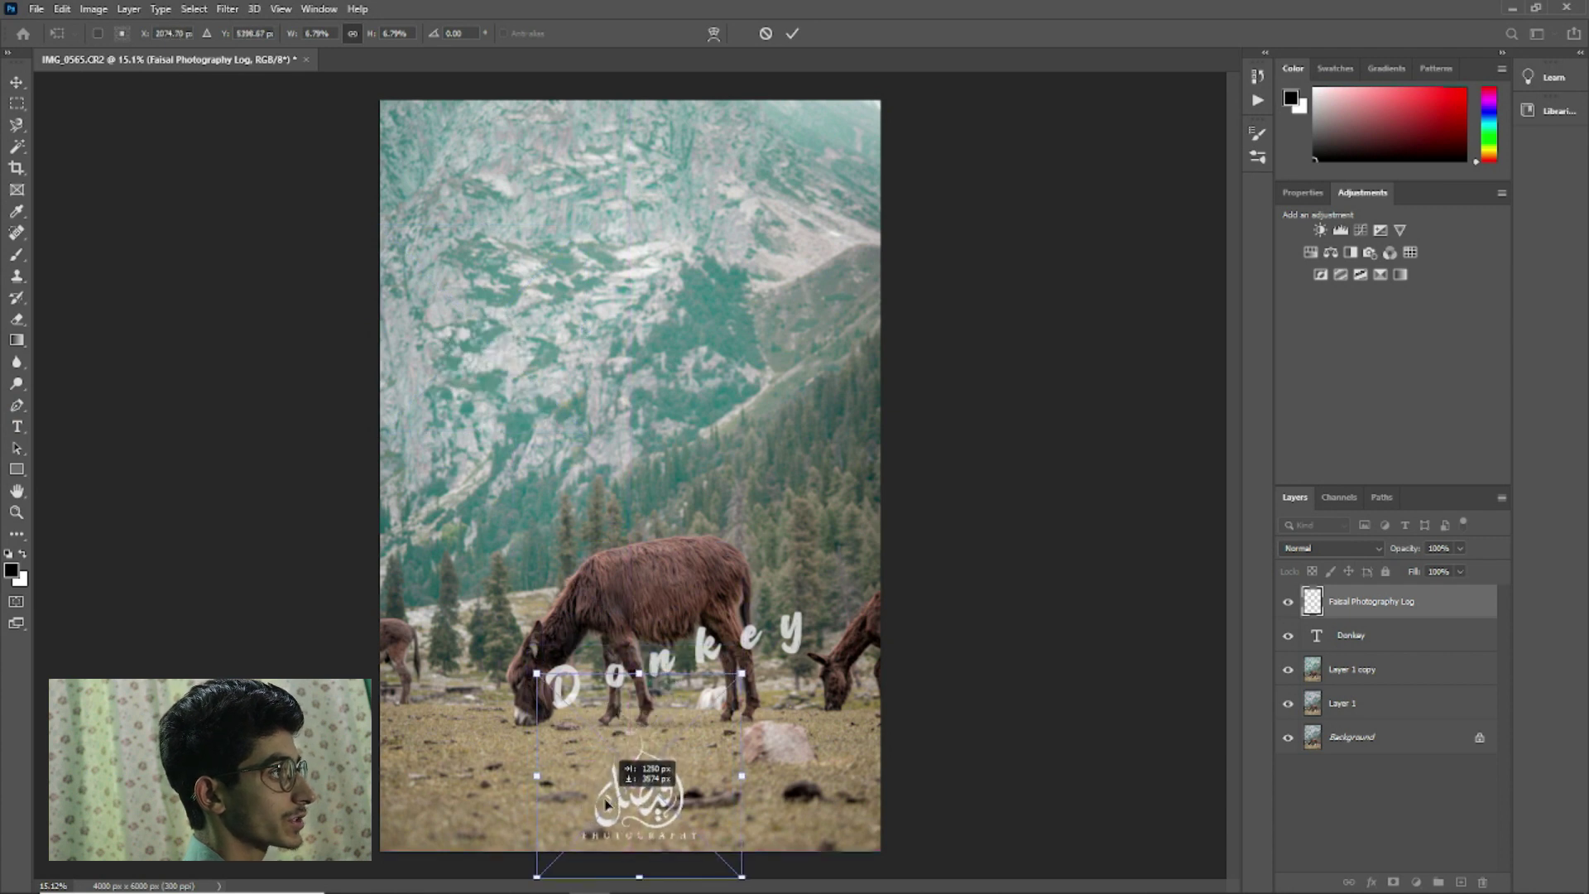
key(Return)
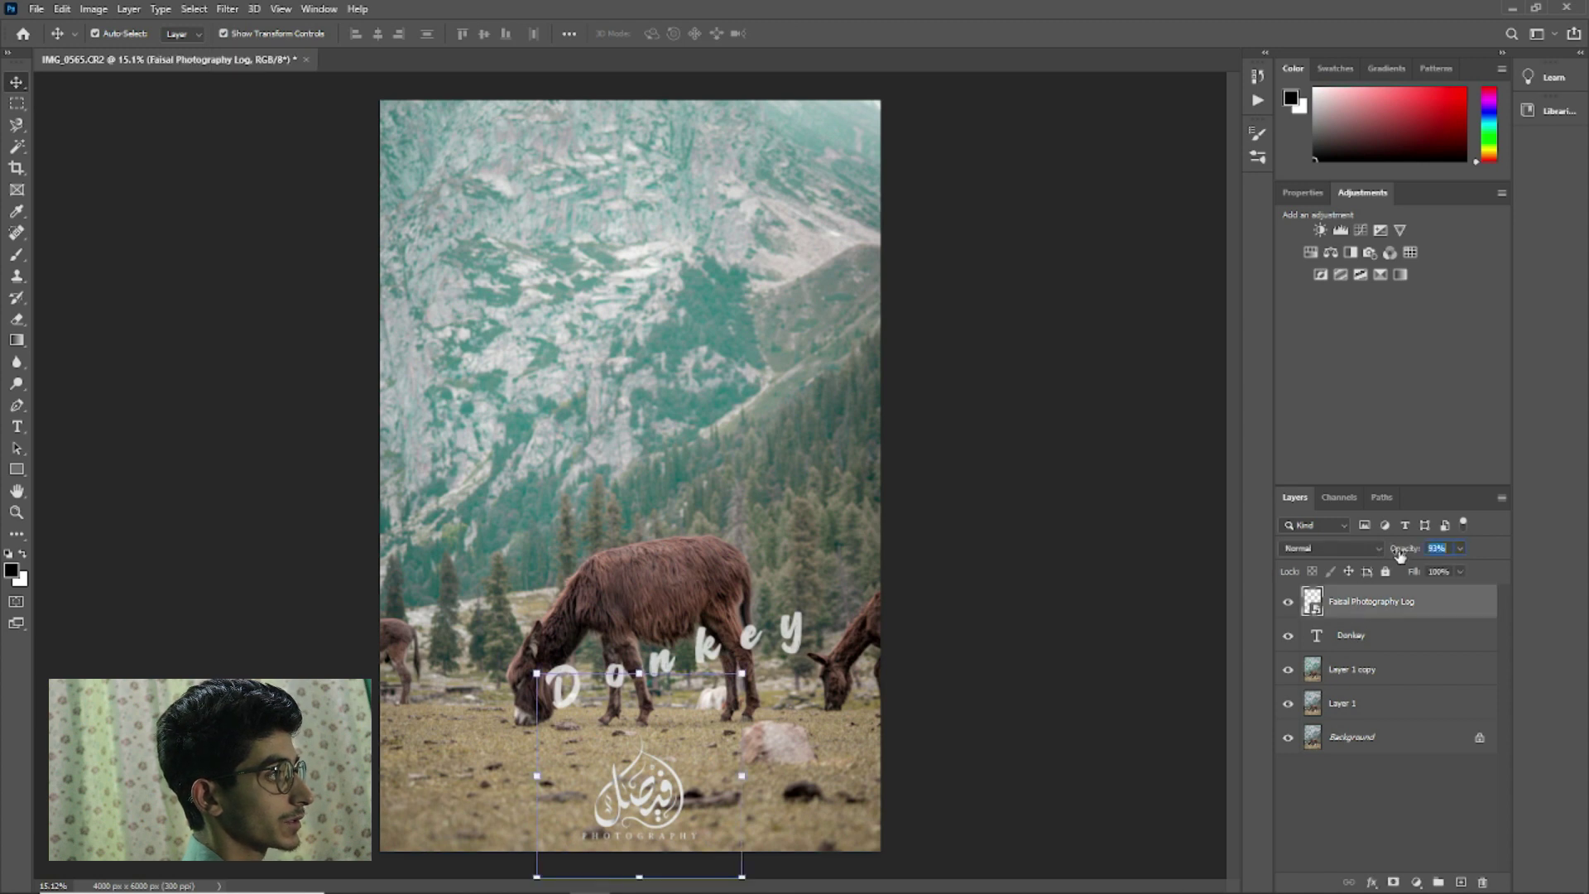
drag(1401, 556, 1399, 556)
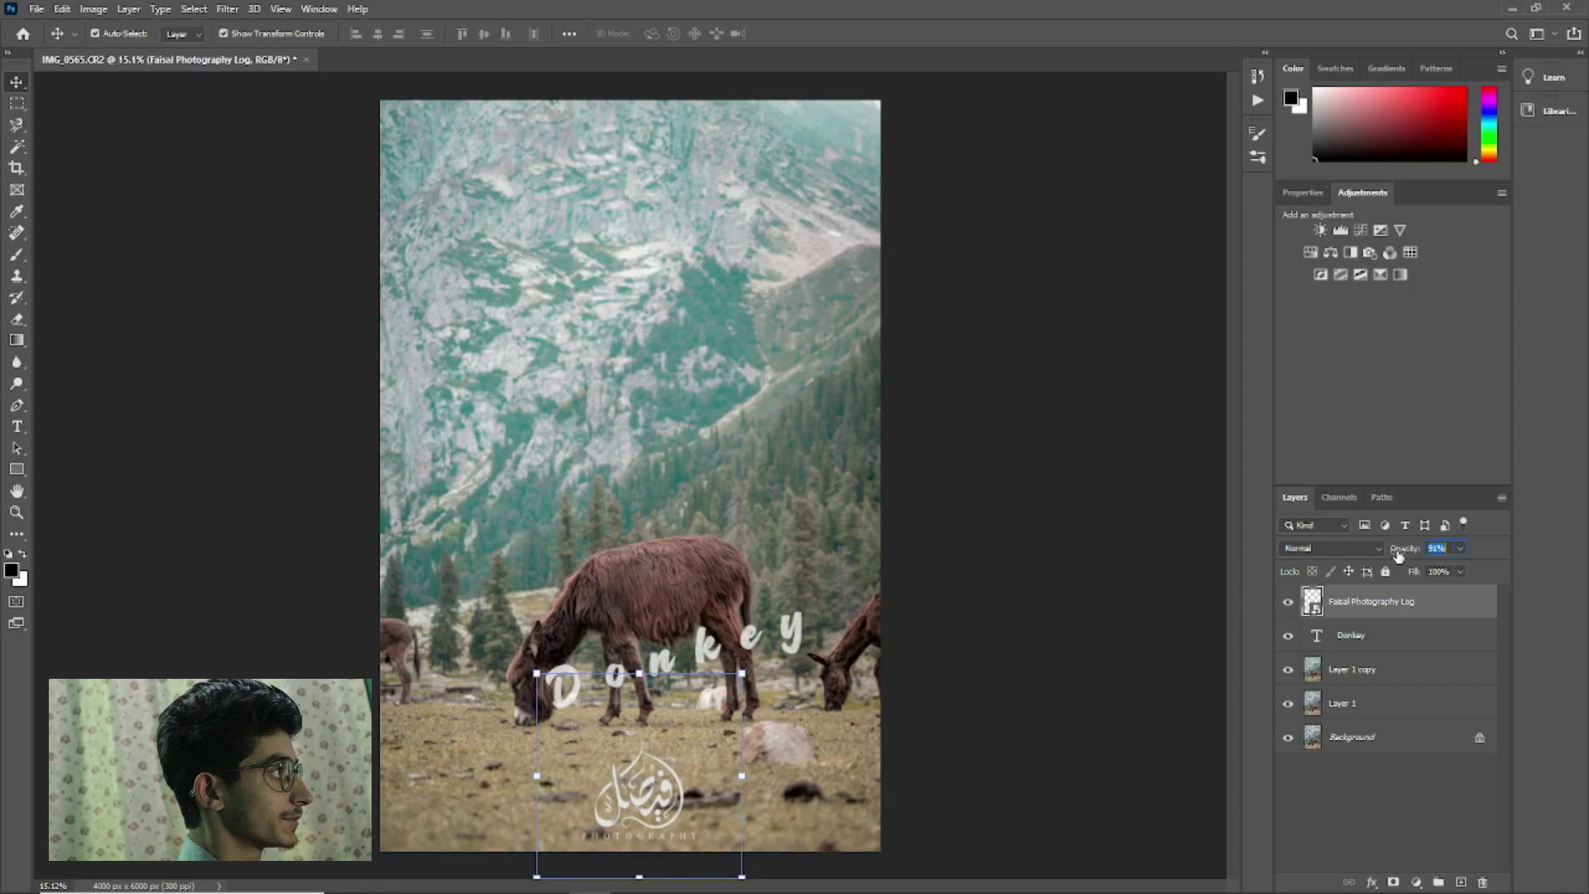